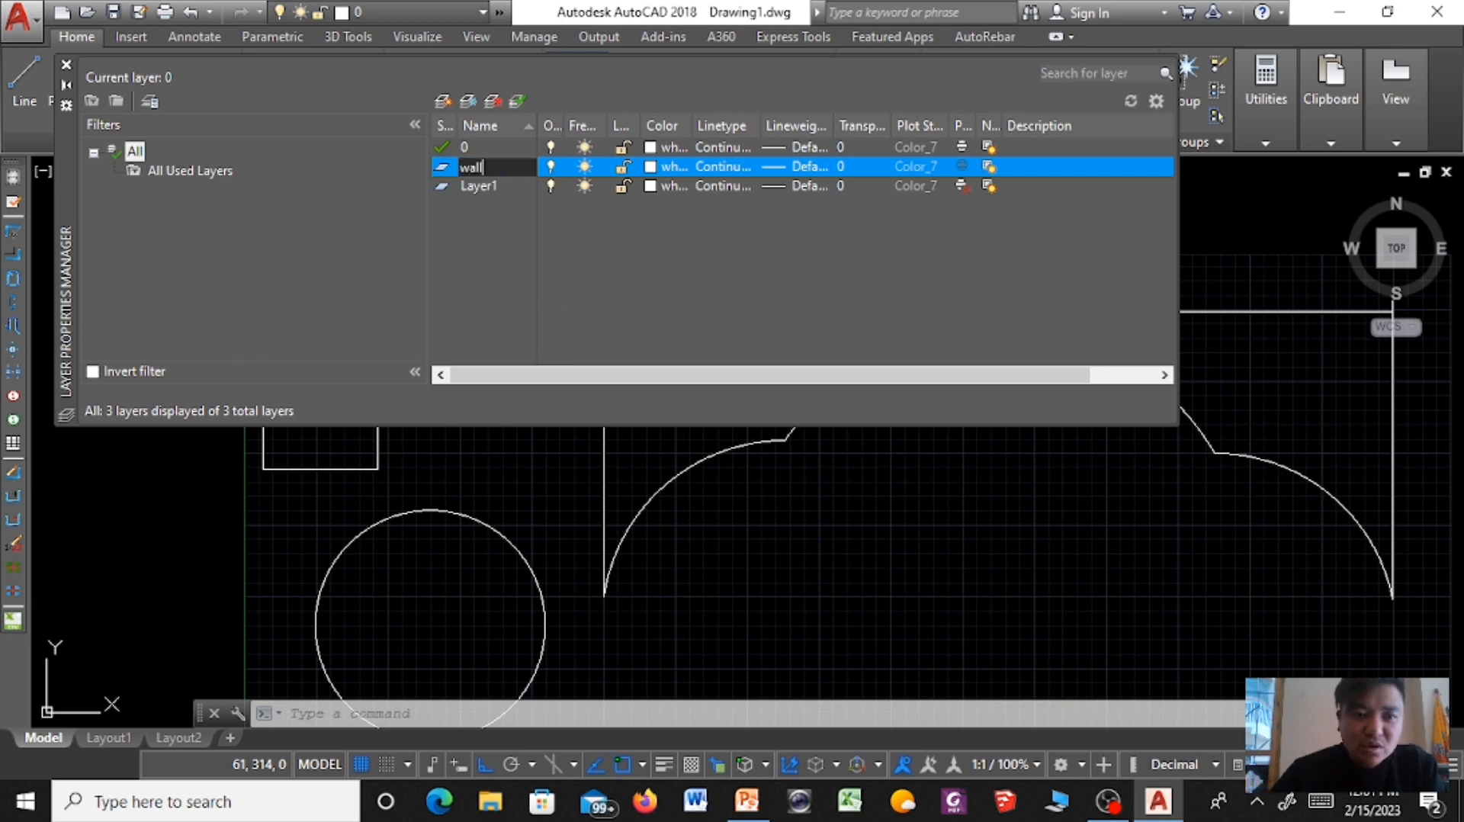
Rename Layer1 as furniture and set the wall layer's color to red.
{"action": "left_click", "coordinate": [479, 186]}
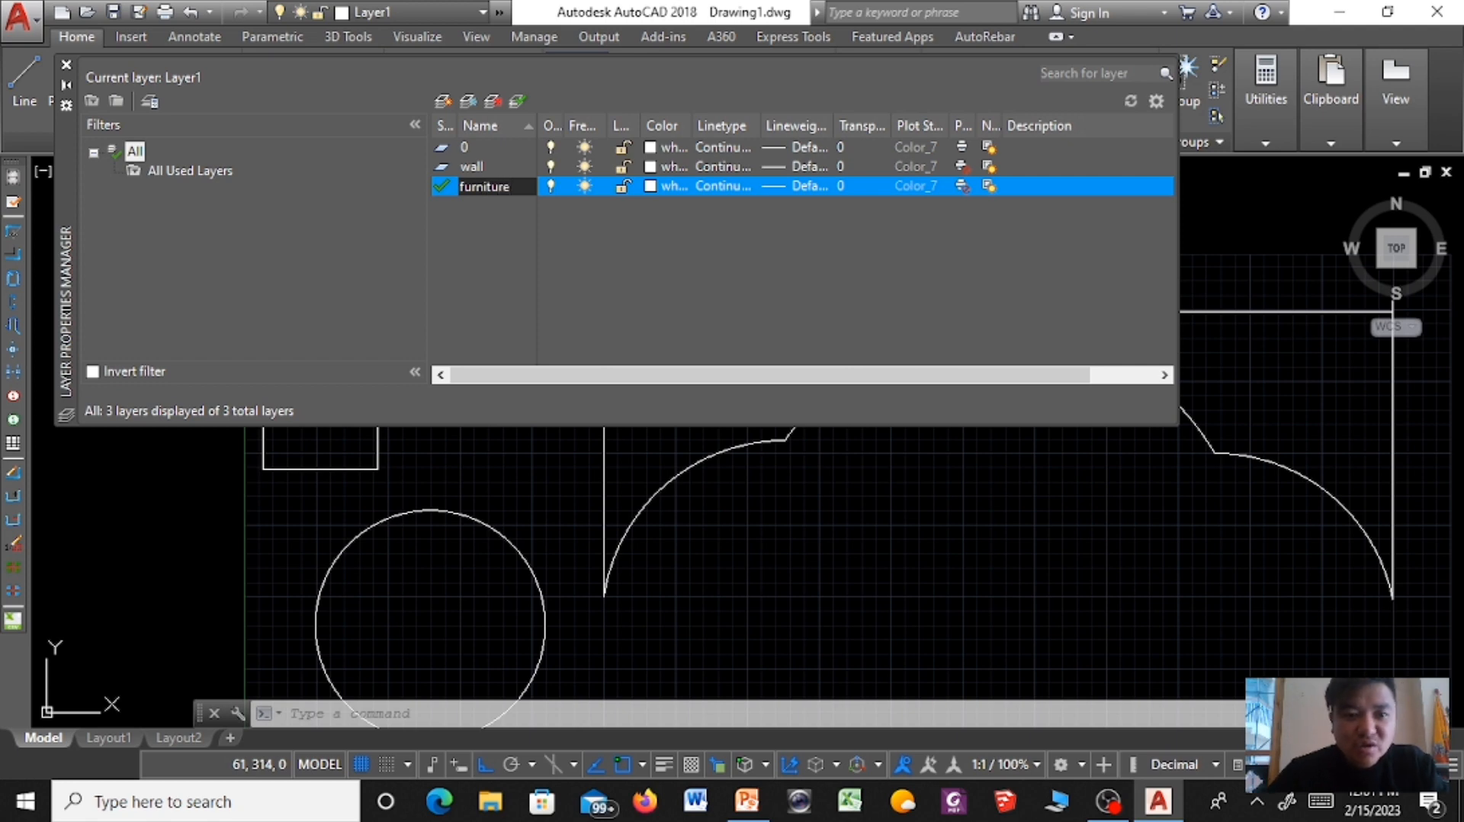
{"action": "left_click", "coordinate": [650, 166]}
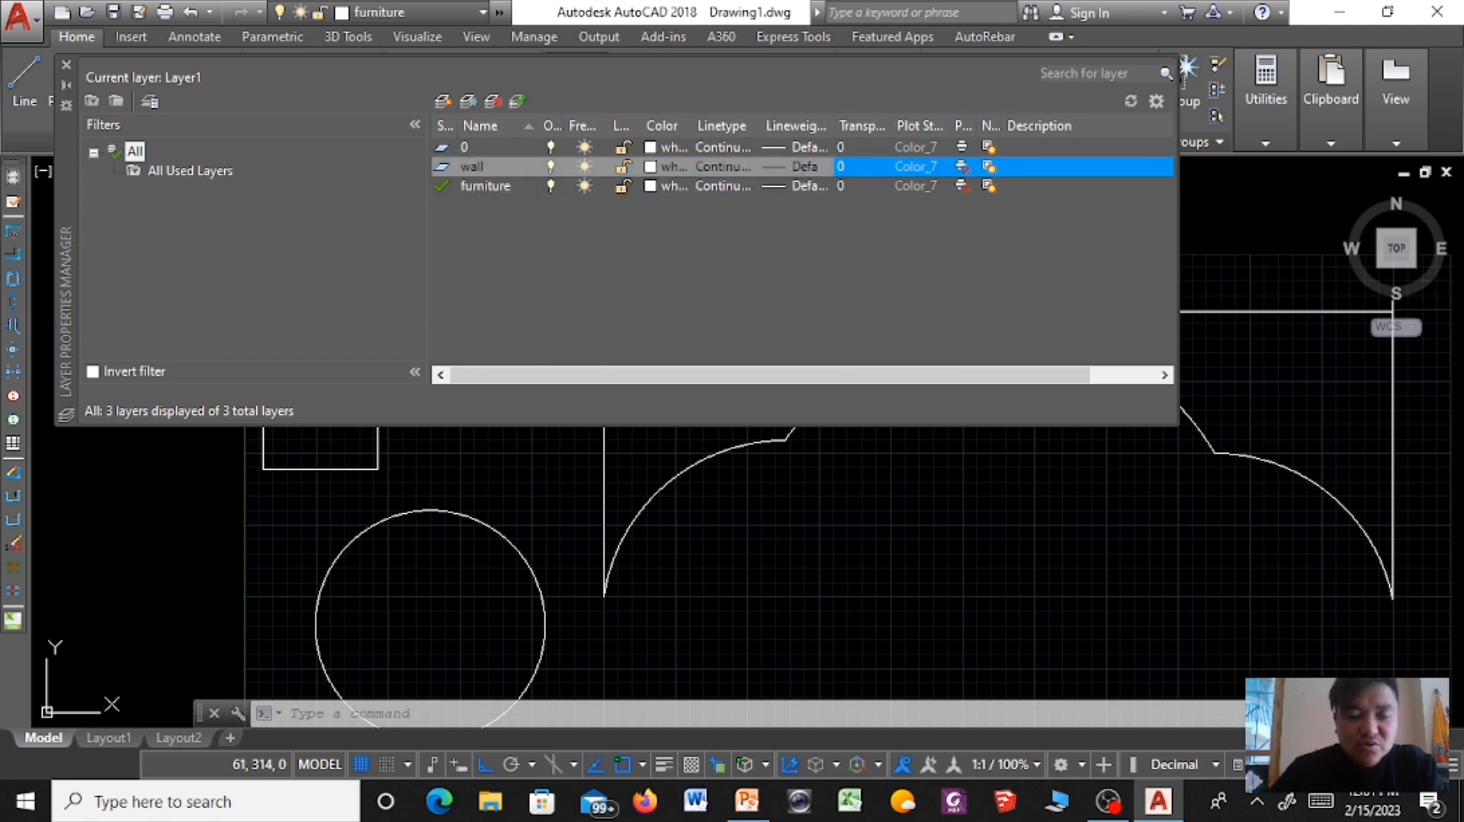
{"action": "left_click", "coordinate": [570, 452]}
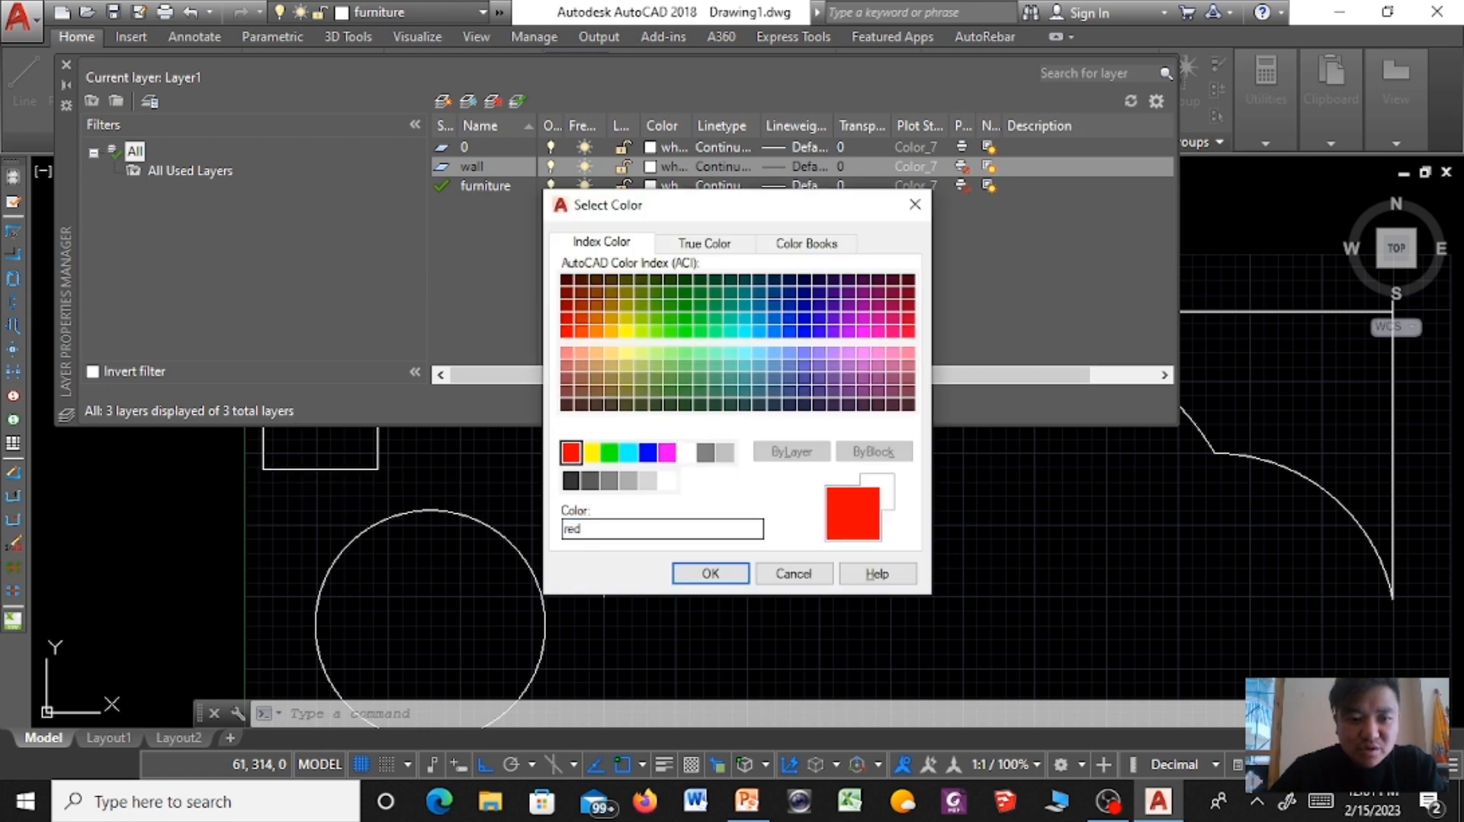
{"action": "key", "text": "Return"}
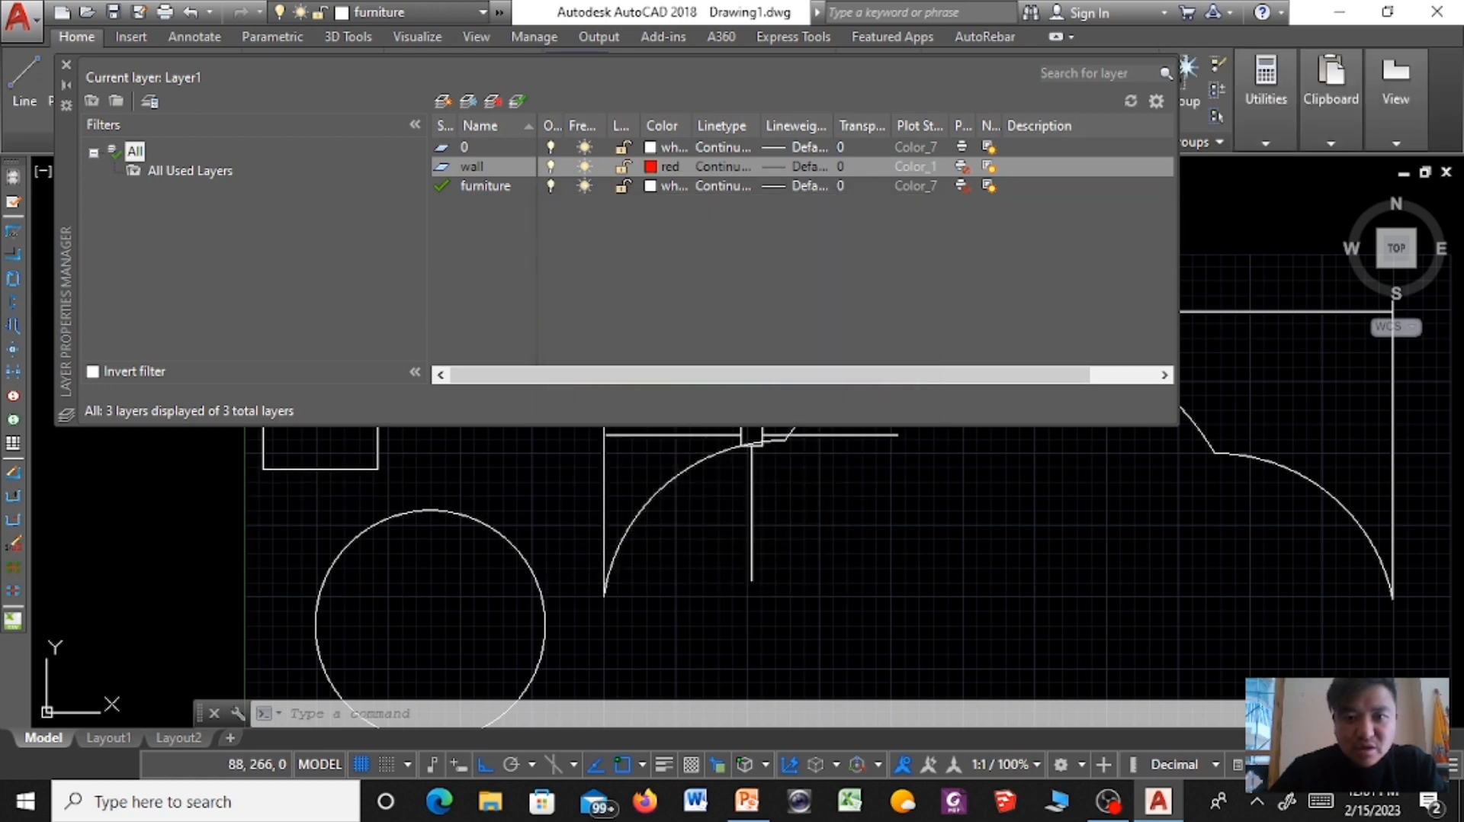
Set the furniture layer's transparency to 40 and lock the furniture, wall and 0 layers.
{"action": "left_click", "coordinate": [841, 185]}
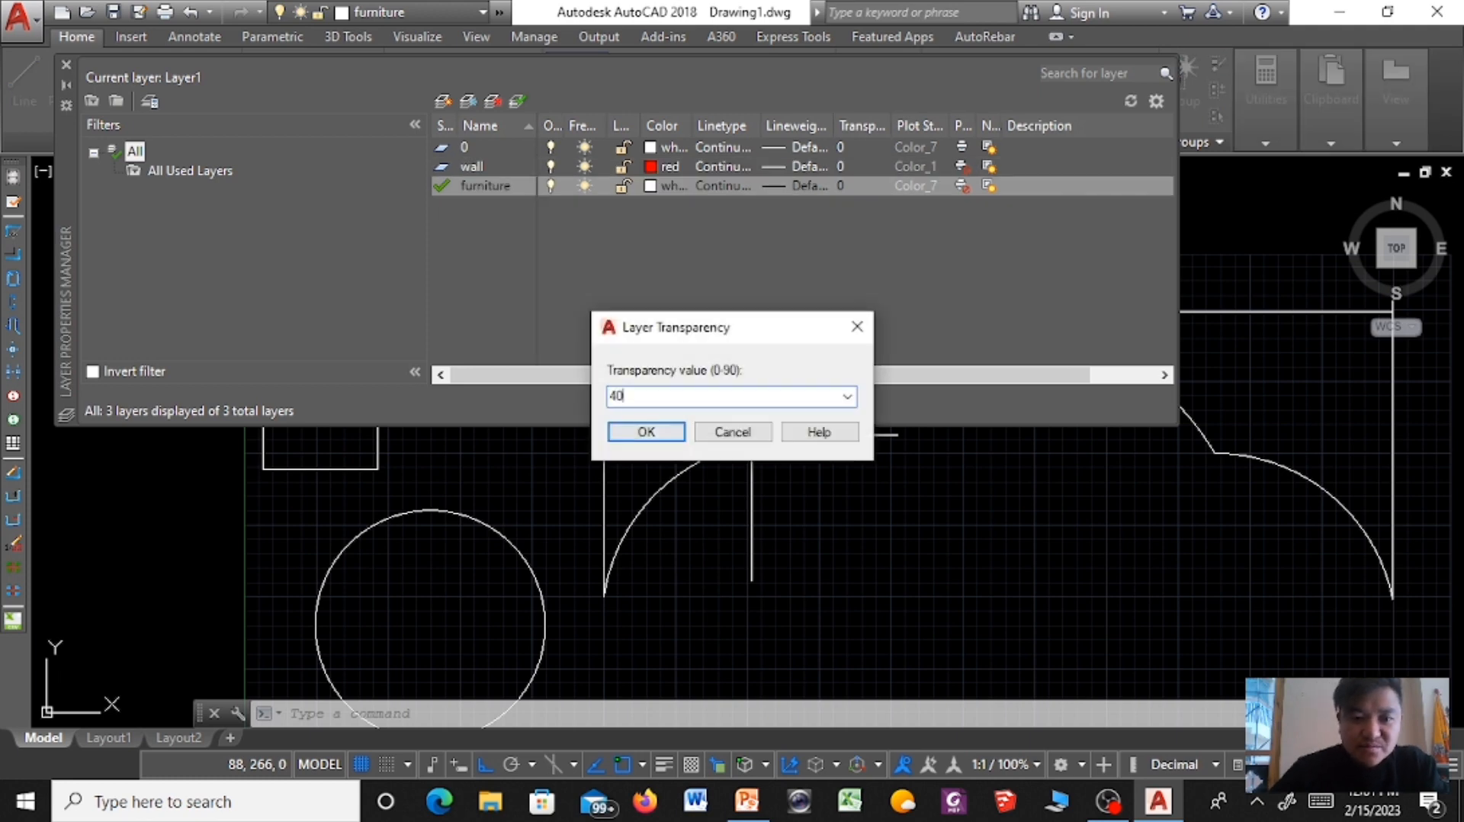
{"action": "key", "text": "Return"}
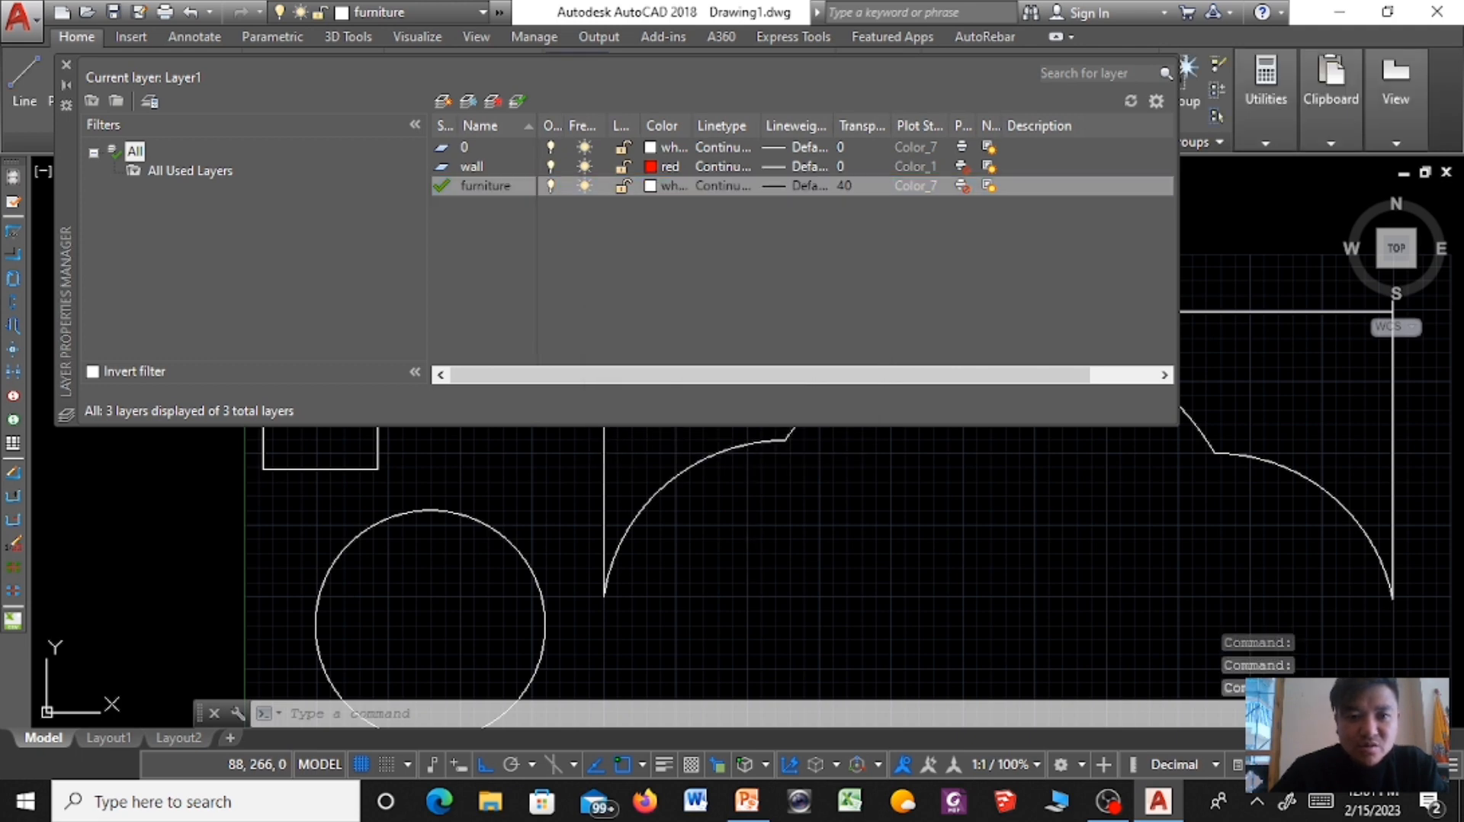
{"action": "left_click", "coordinate": [623, 185]}
{"action": "left_click", "coordinate": [623, 167]}
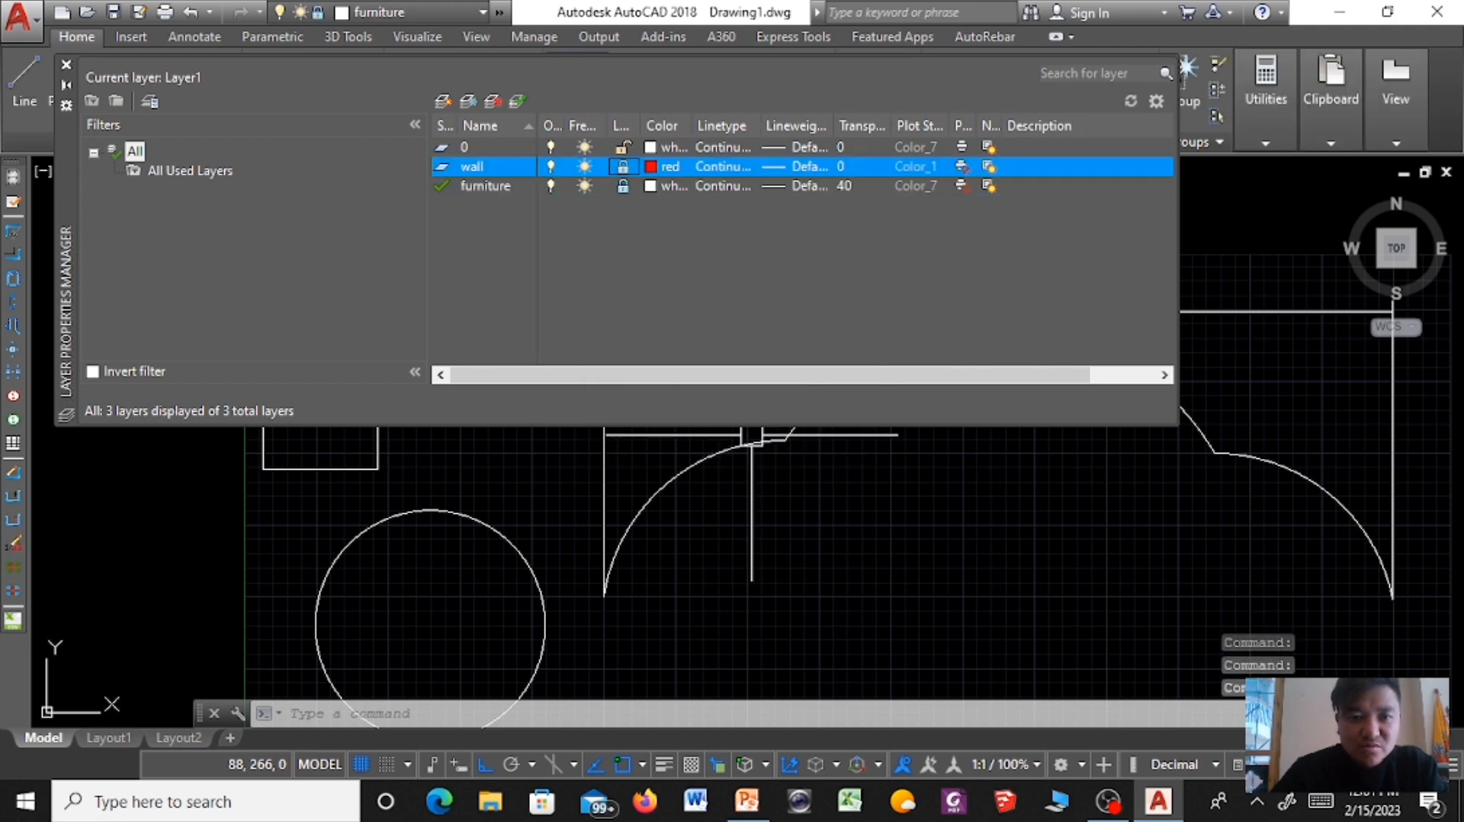
{"action": "left_click", "coordinate": [623, 147]}
{"action": "left_click", "coordinate": [472, 166]}
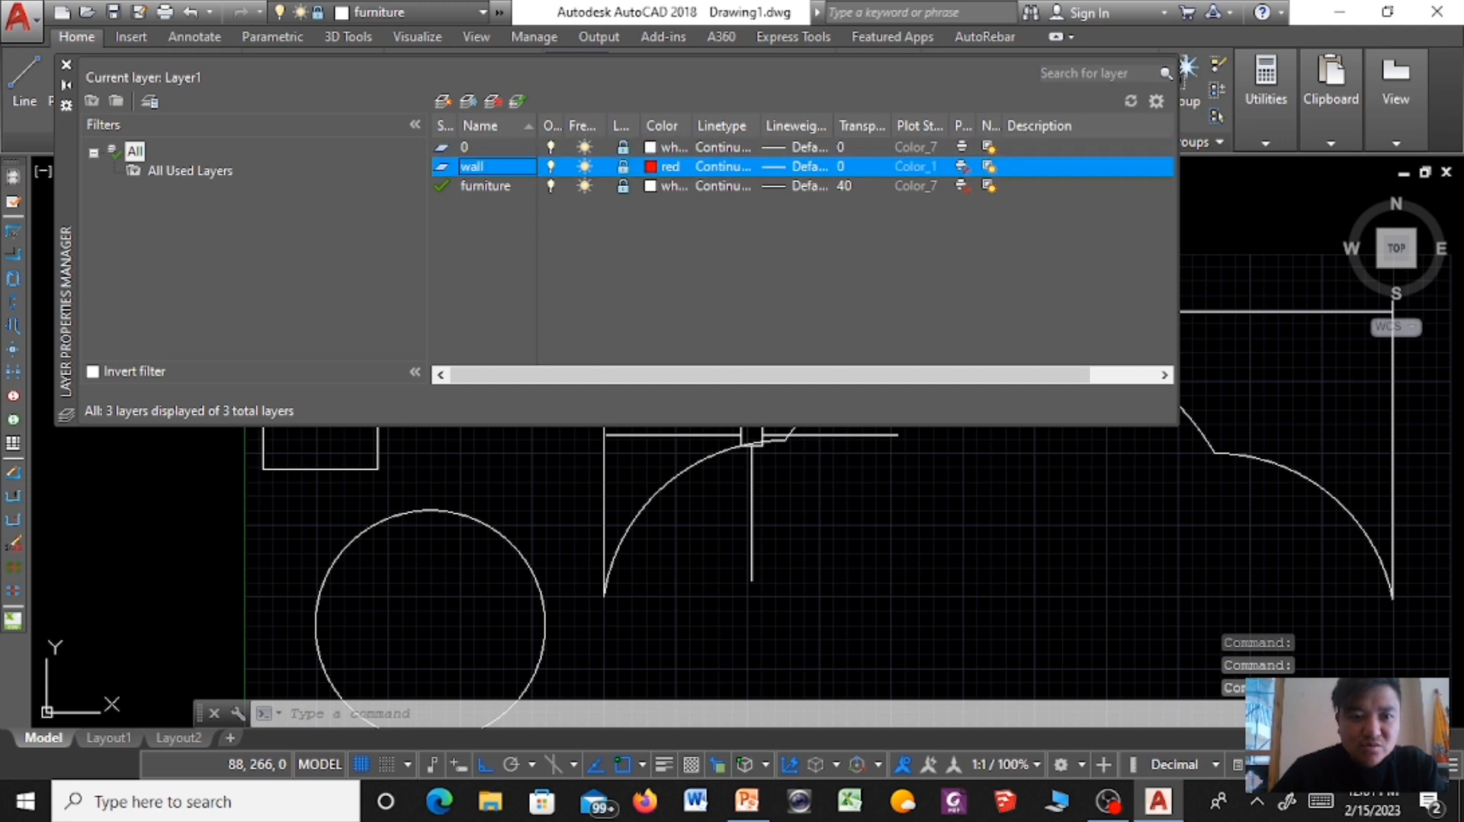
Unlock the furniture layer and set its color to blue.
{"action": "left_click", "coordinate": [652, 186]}
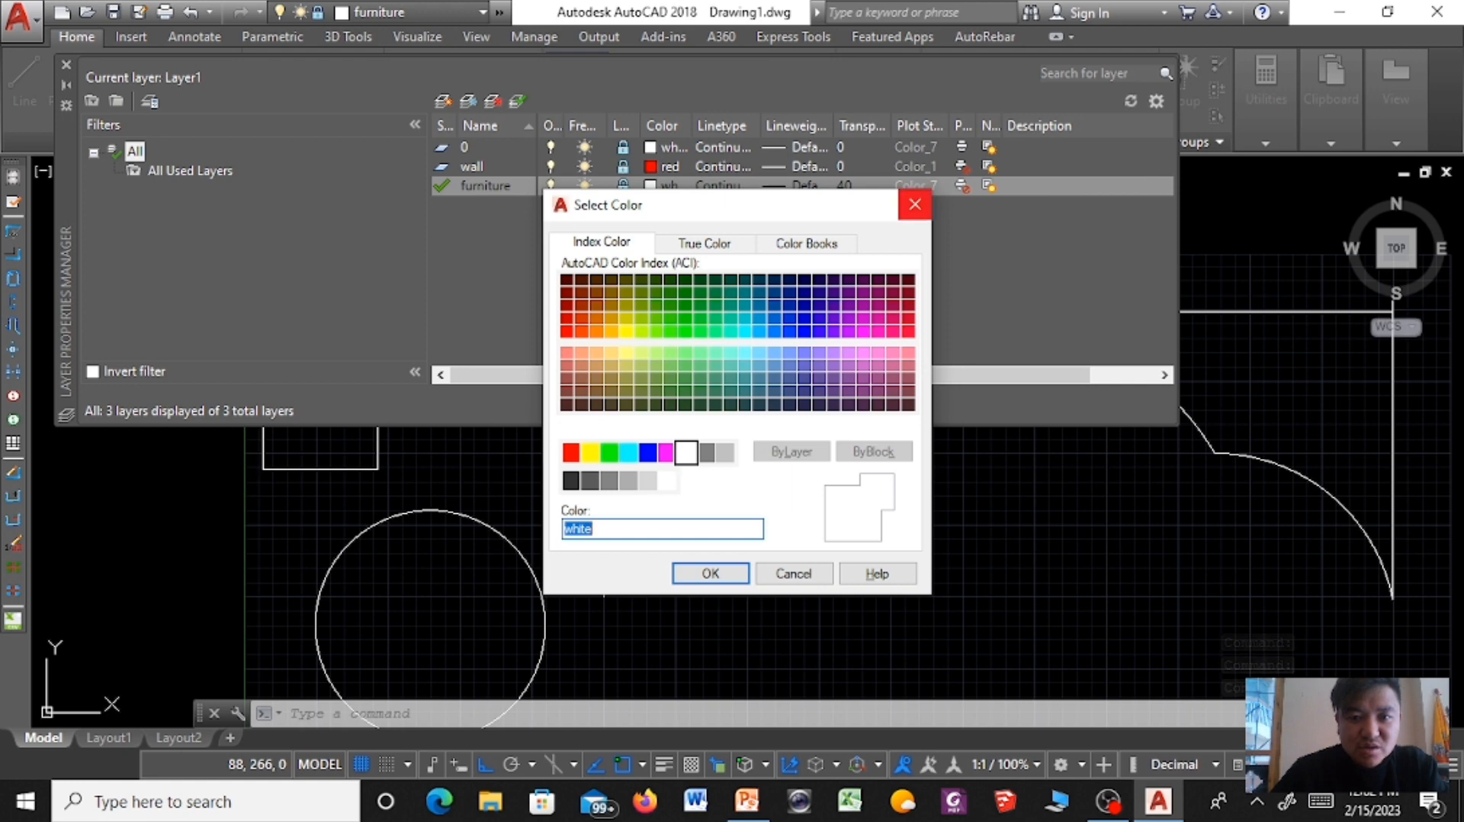
{"action": "left_click", "coordinate": [915, 204]}
{"action": "left_click", "coordinate": [623, 185]}
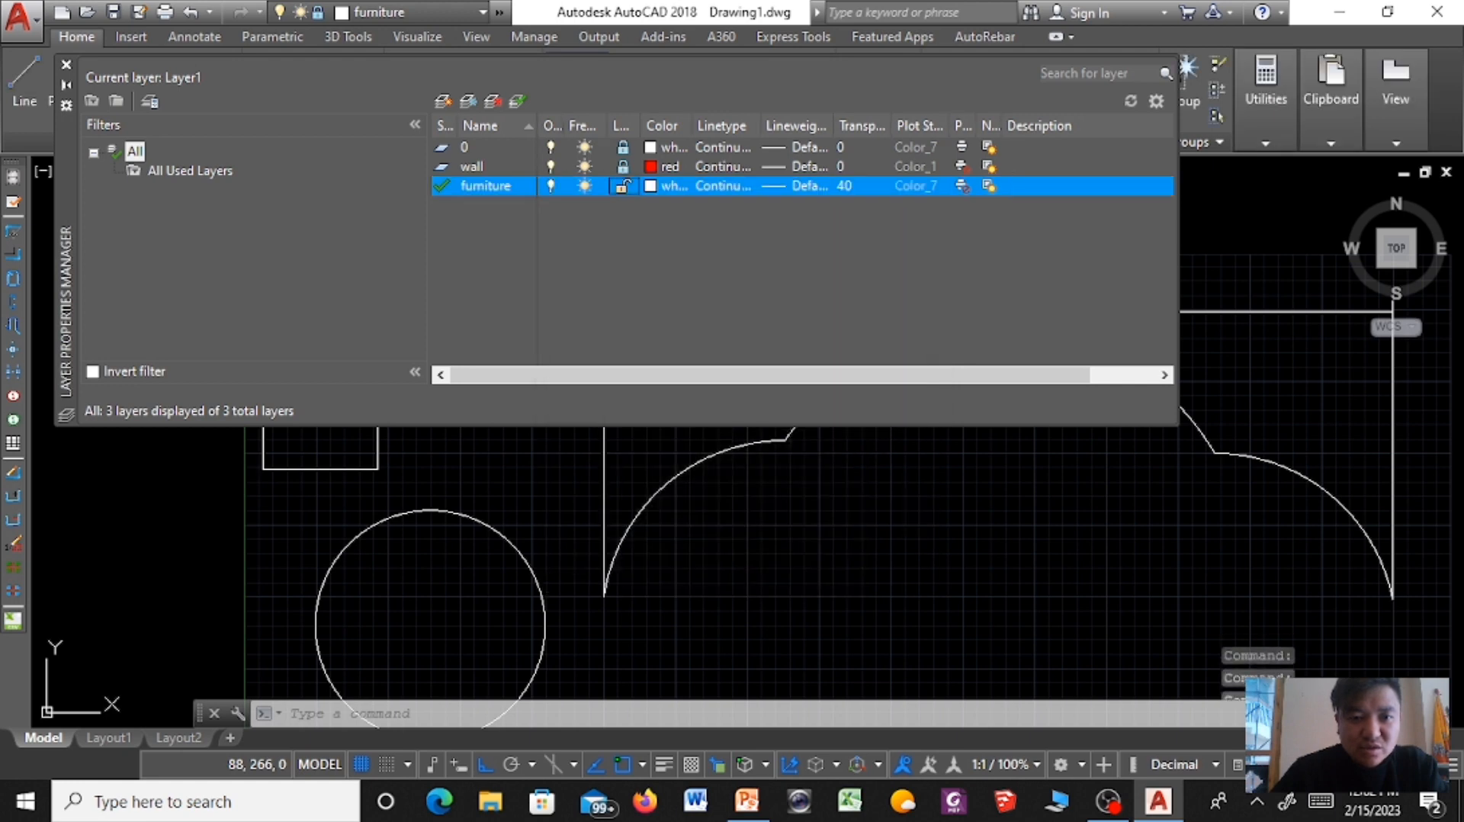
{"action": "left_click", "coordinate": [652, 186]}
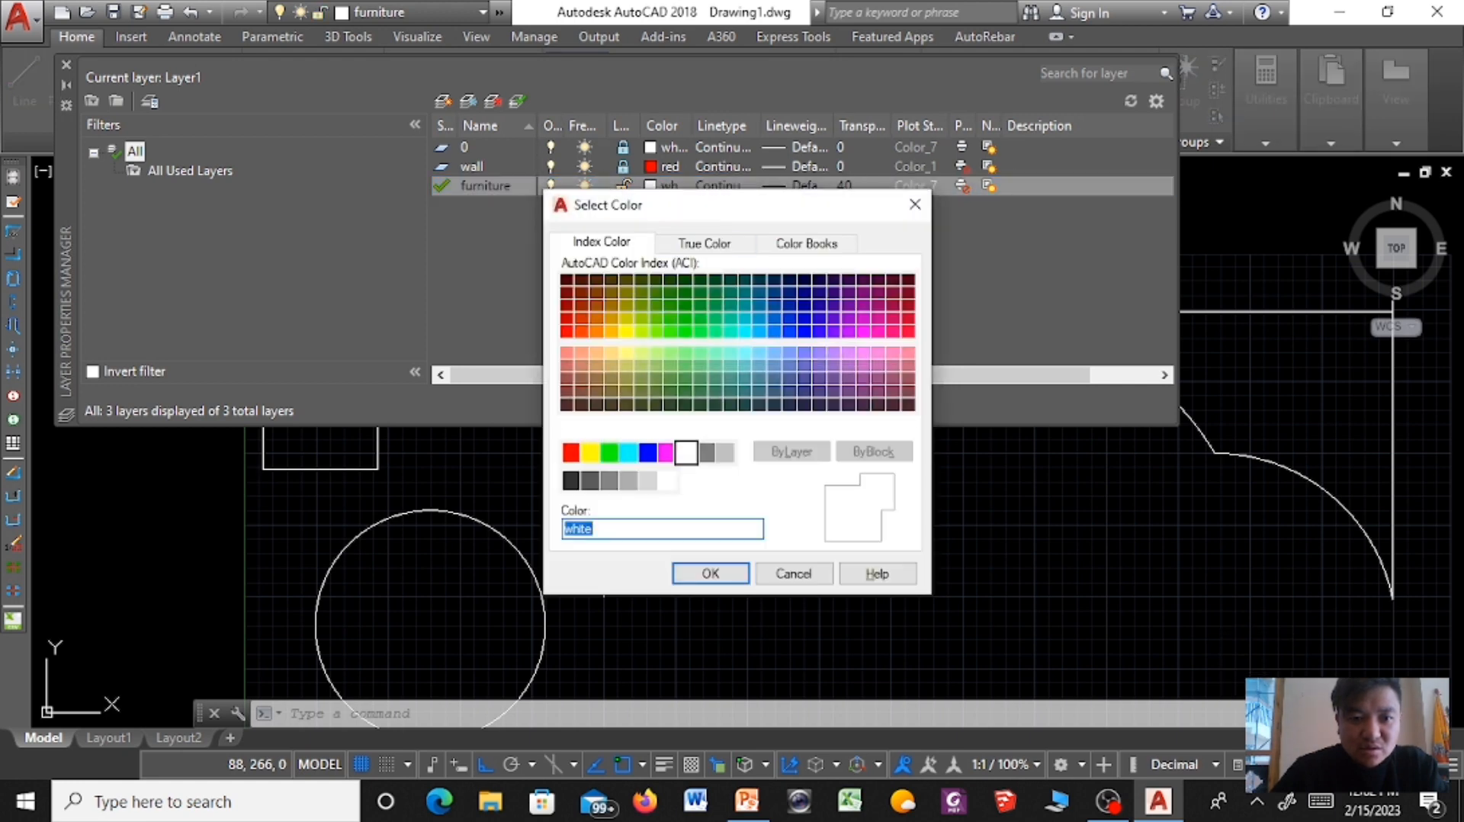
{"action": "type", "text": "blue"}
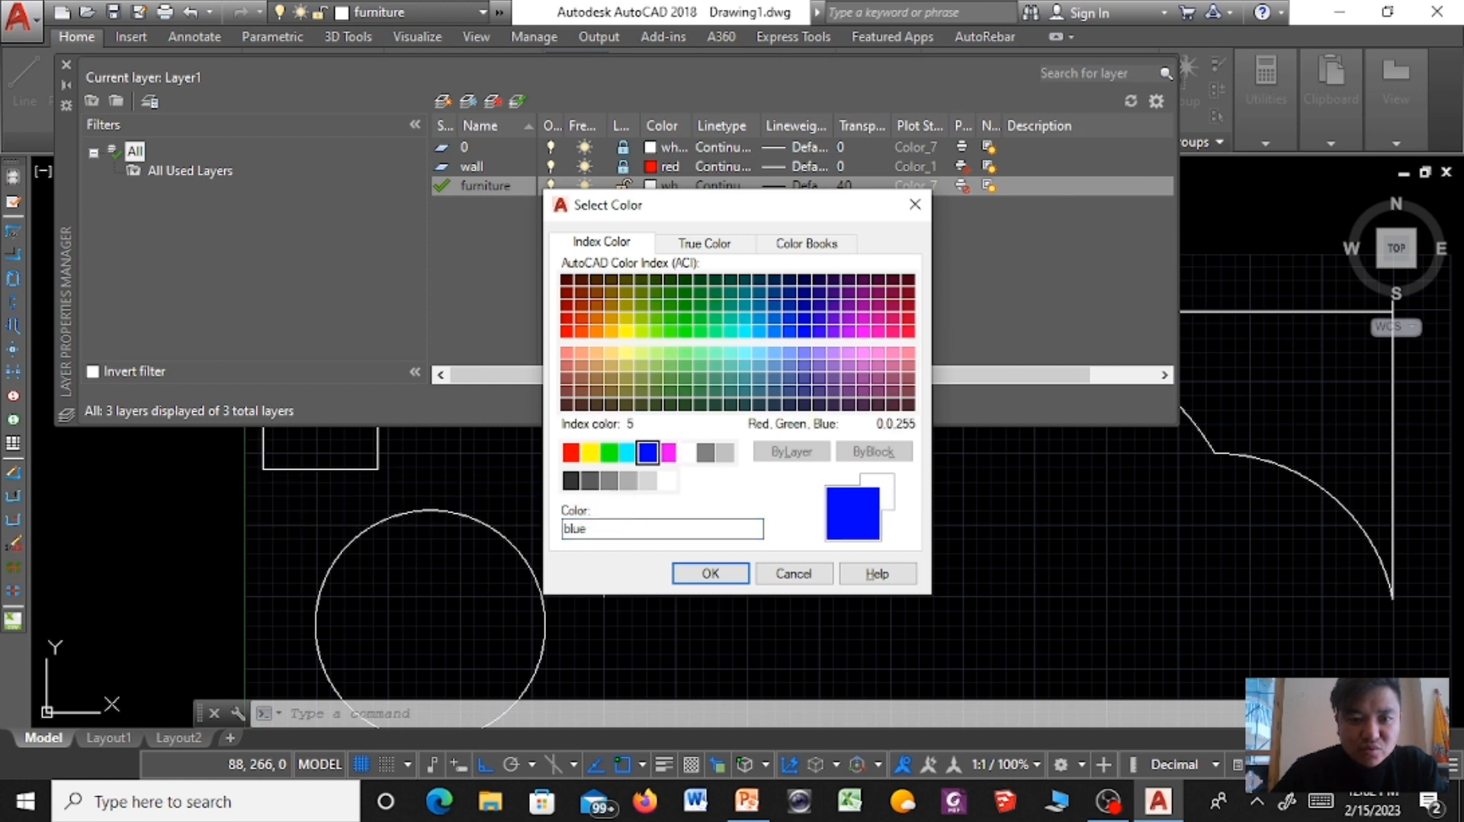
{"action": "key", "text": "Return"}
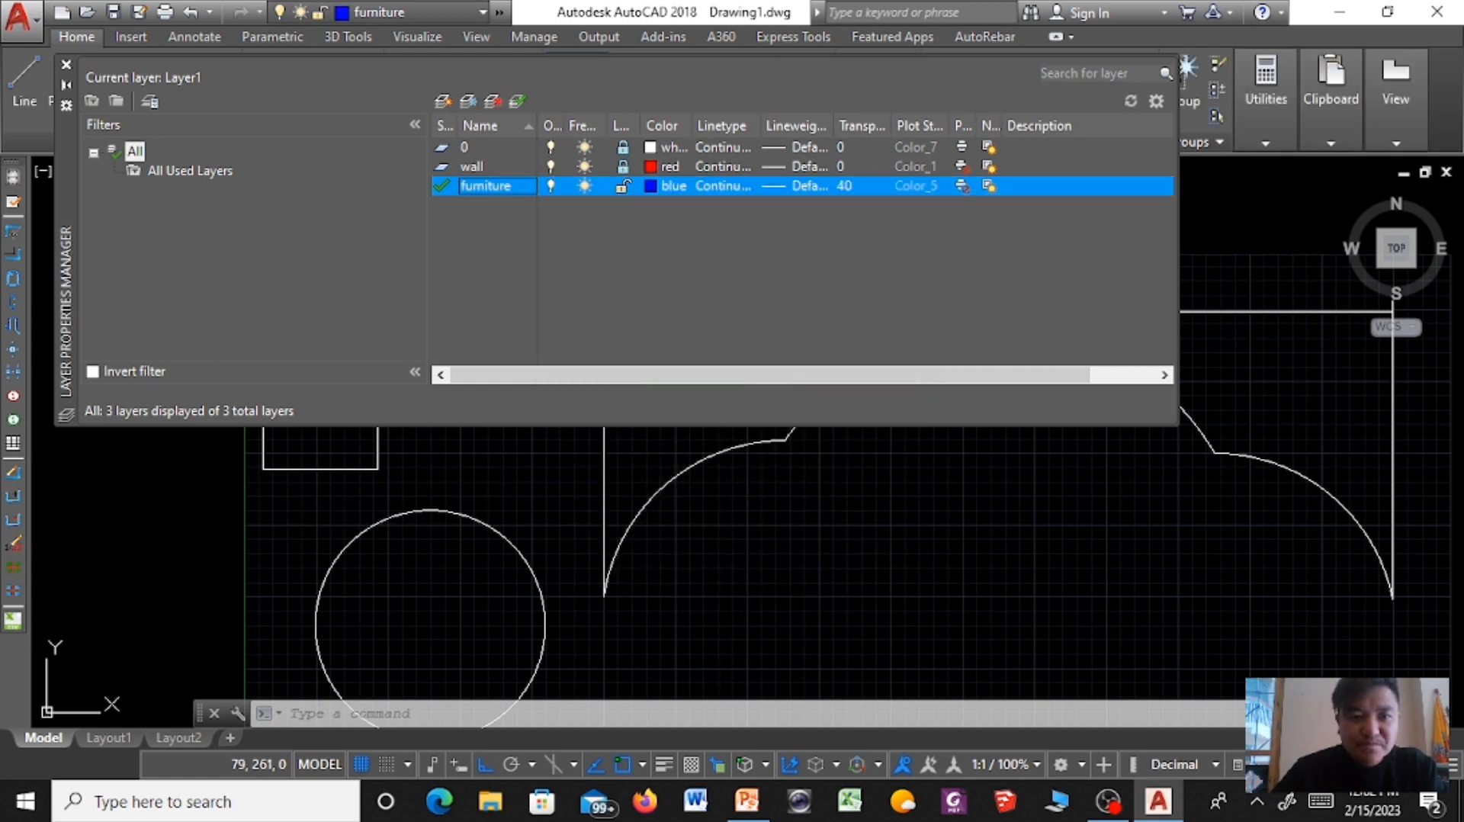
Try to freeze the furniture layer, lock it instead, and close the layer manager.
{"action": "left_click", "coordinate": [584, 185]}
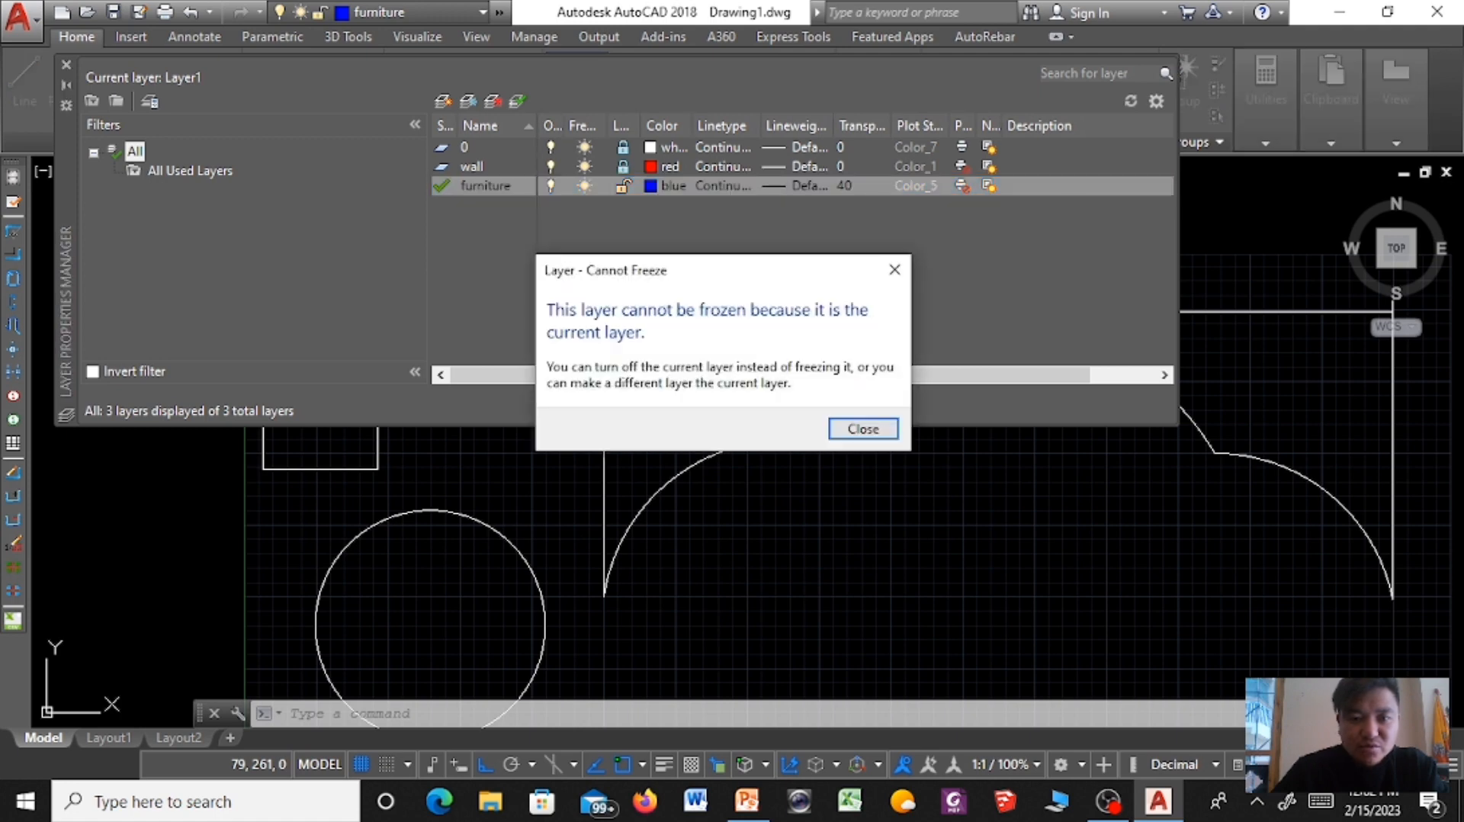
{"action": "key", "text": "Return"}
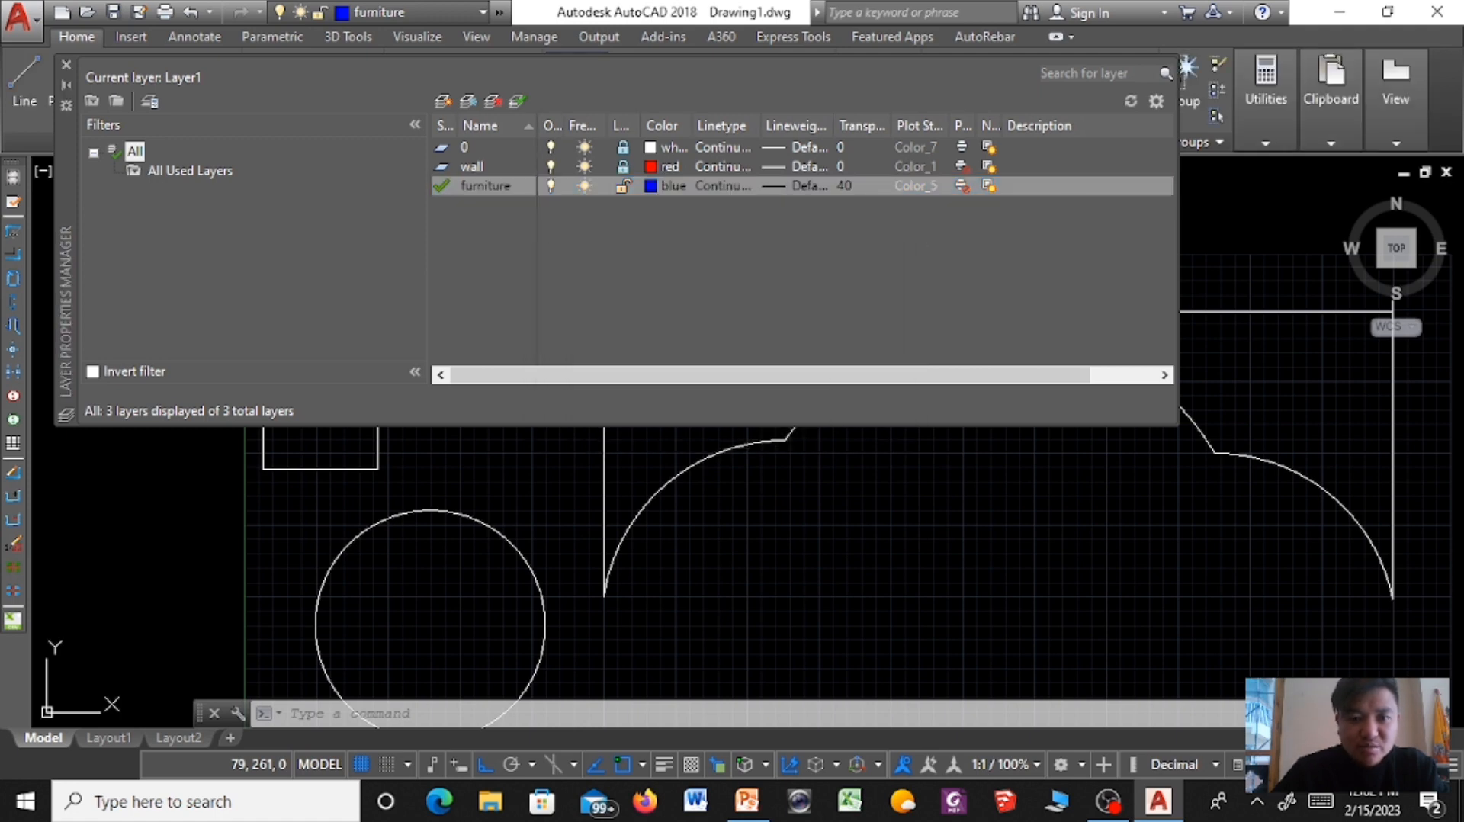
{"action": "left_click", "coordinate": [623, 185]}
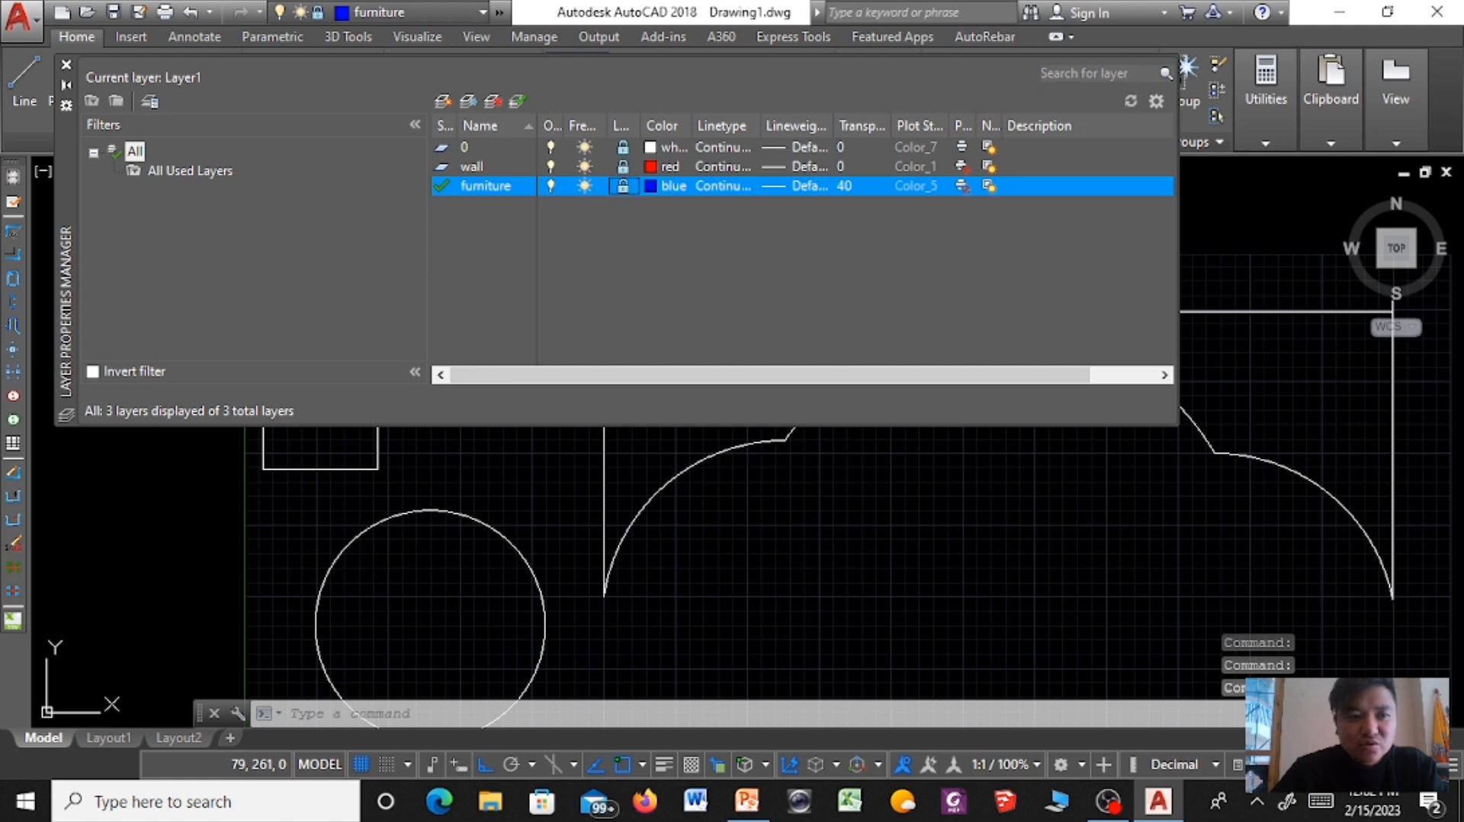
{"action": "left_click", "coordinate": [66, 65]}
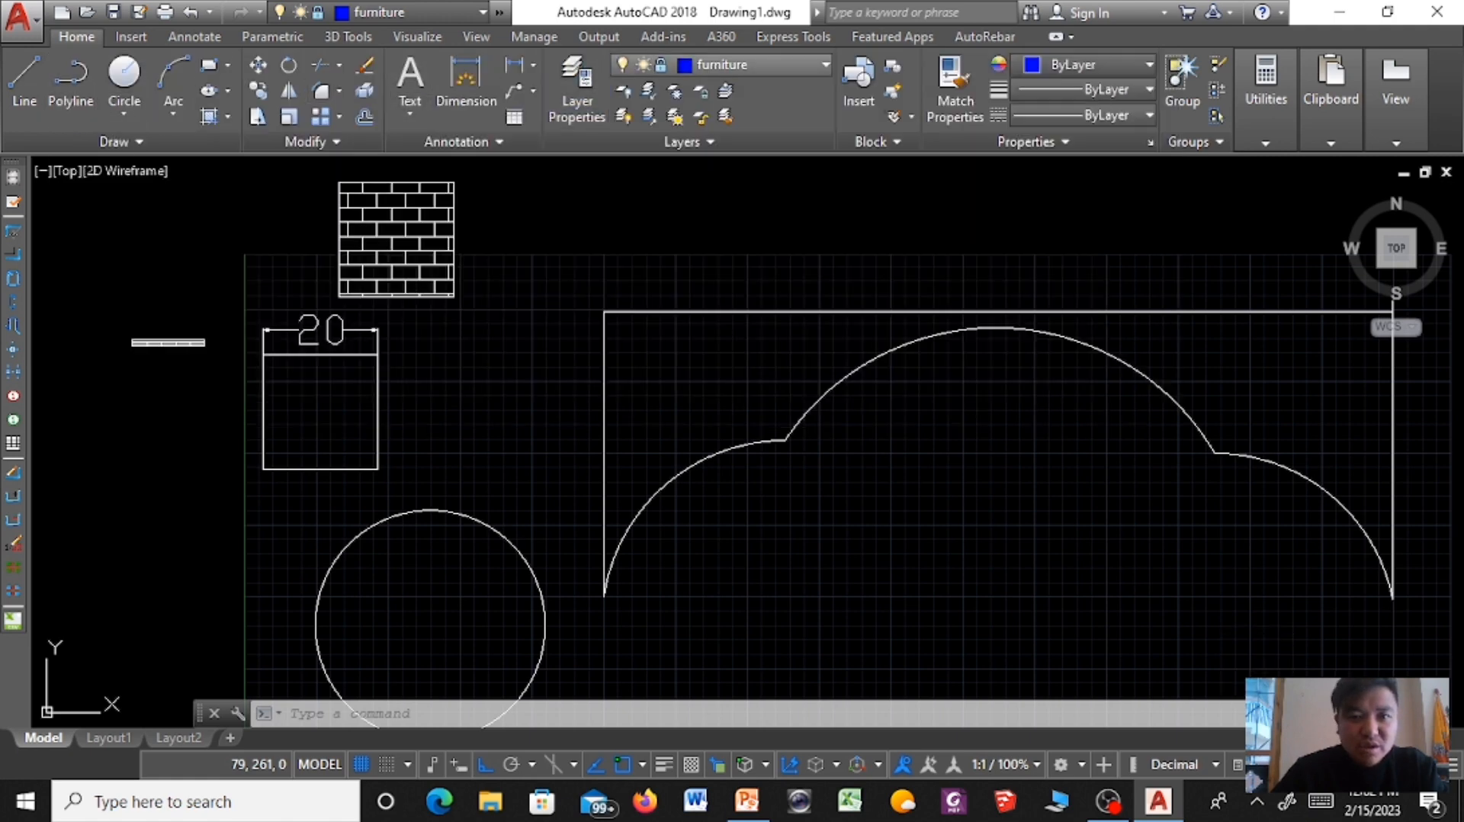
Draw a small closed four-sided outline with lines inside the 20-unit square, near its upper-left corner.
{"action": "scroll", "coordinate": [582, 286], "scroll_direction": "down", "scroll_amount": 2}
{"action": "scroll", "coordinate": [527, 397], "scroll_direction": "up", "scroll_amount": 5}
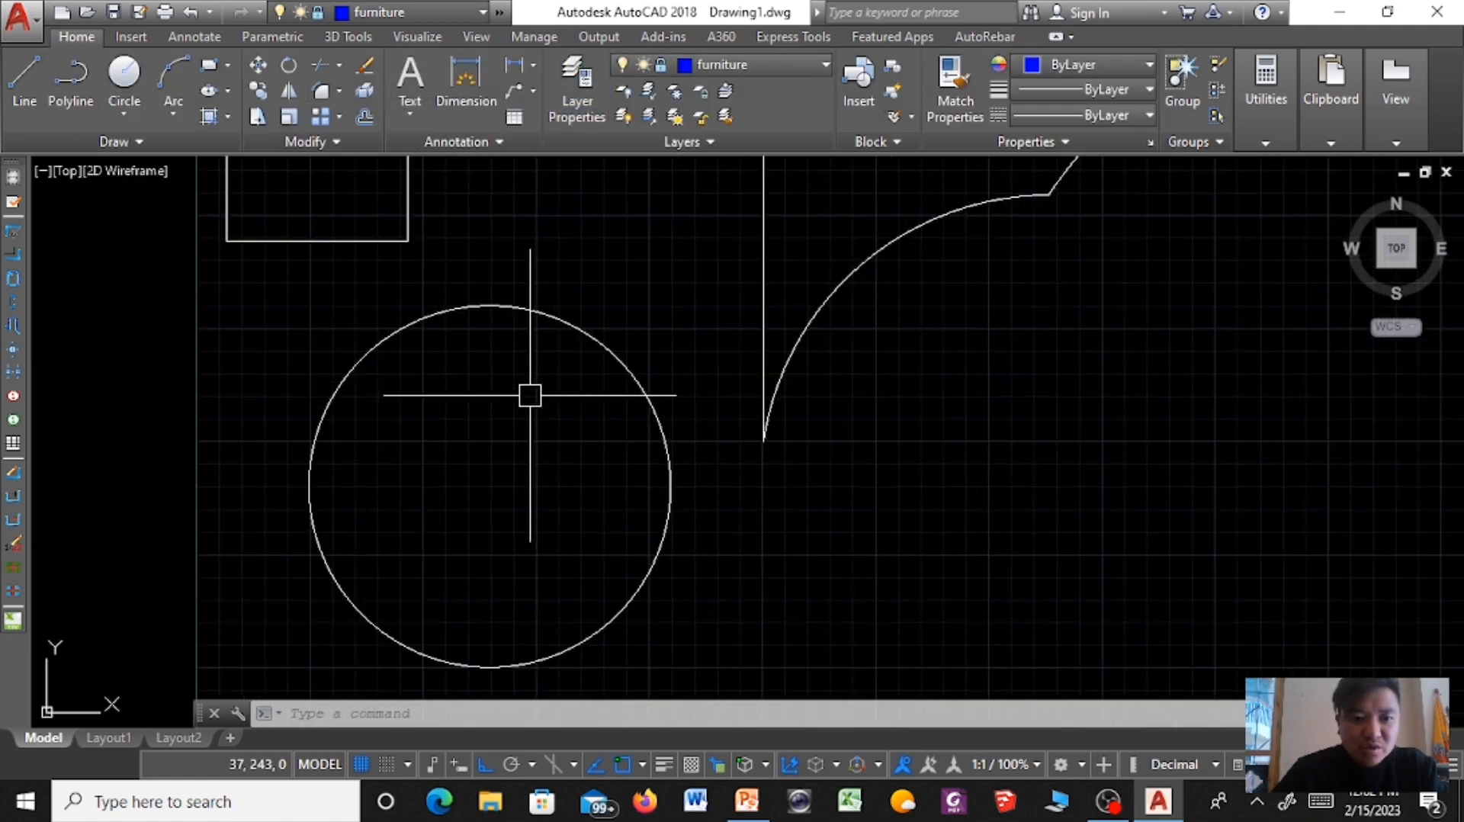
{"action": "scroll", "coordinate": [523, 404], "scroll_direction": "down", "scroll_amount": 5}
{"action": "scroll", "coordinate": [482, 334], "scroll_direction": "up", "scroll_amount": 6}
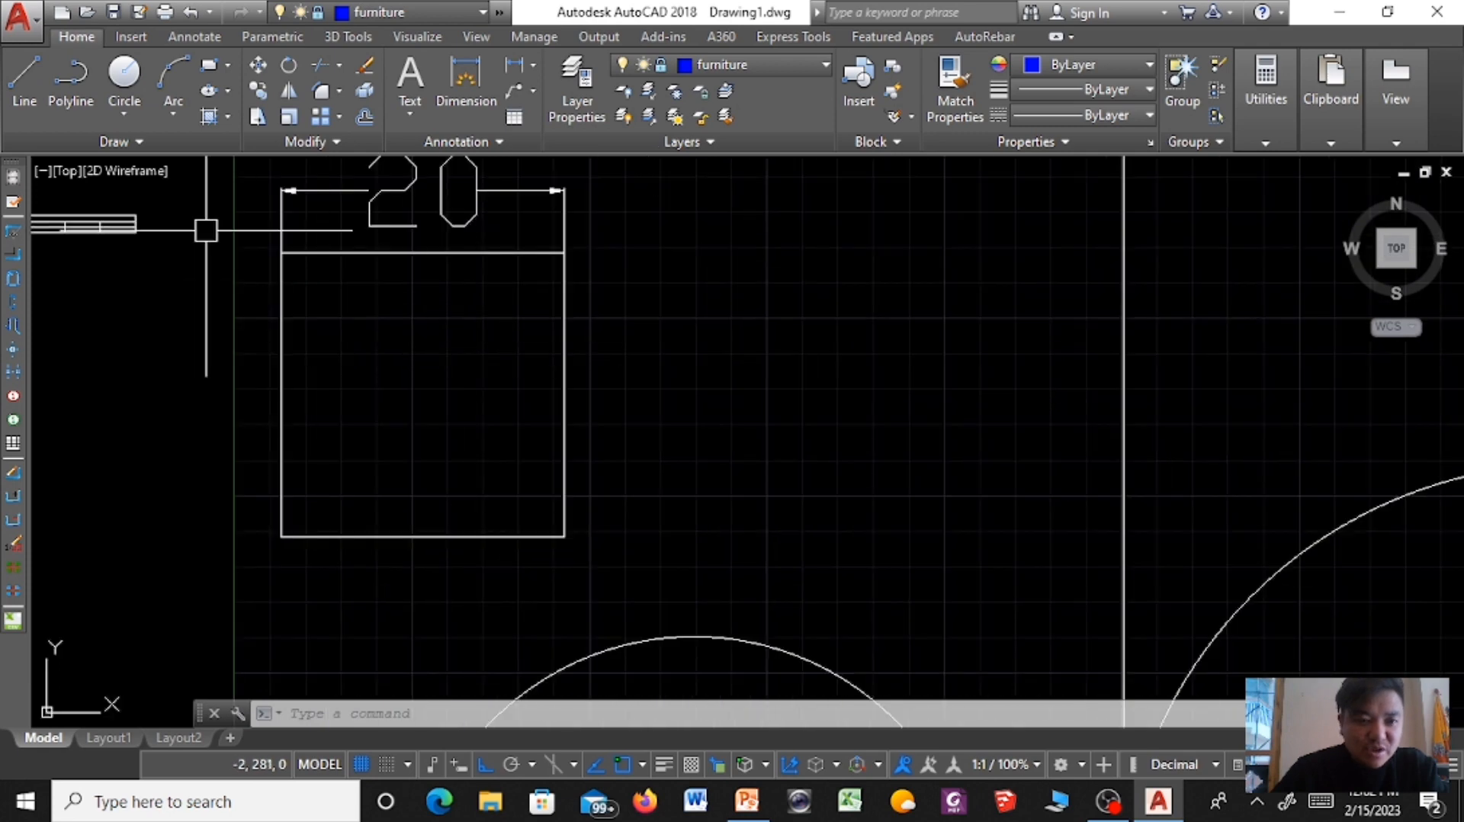
{"action": "left_click", "coordinate": [24, 84]}
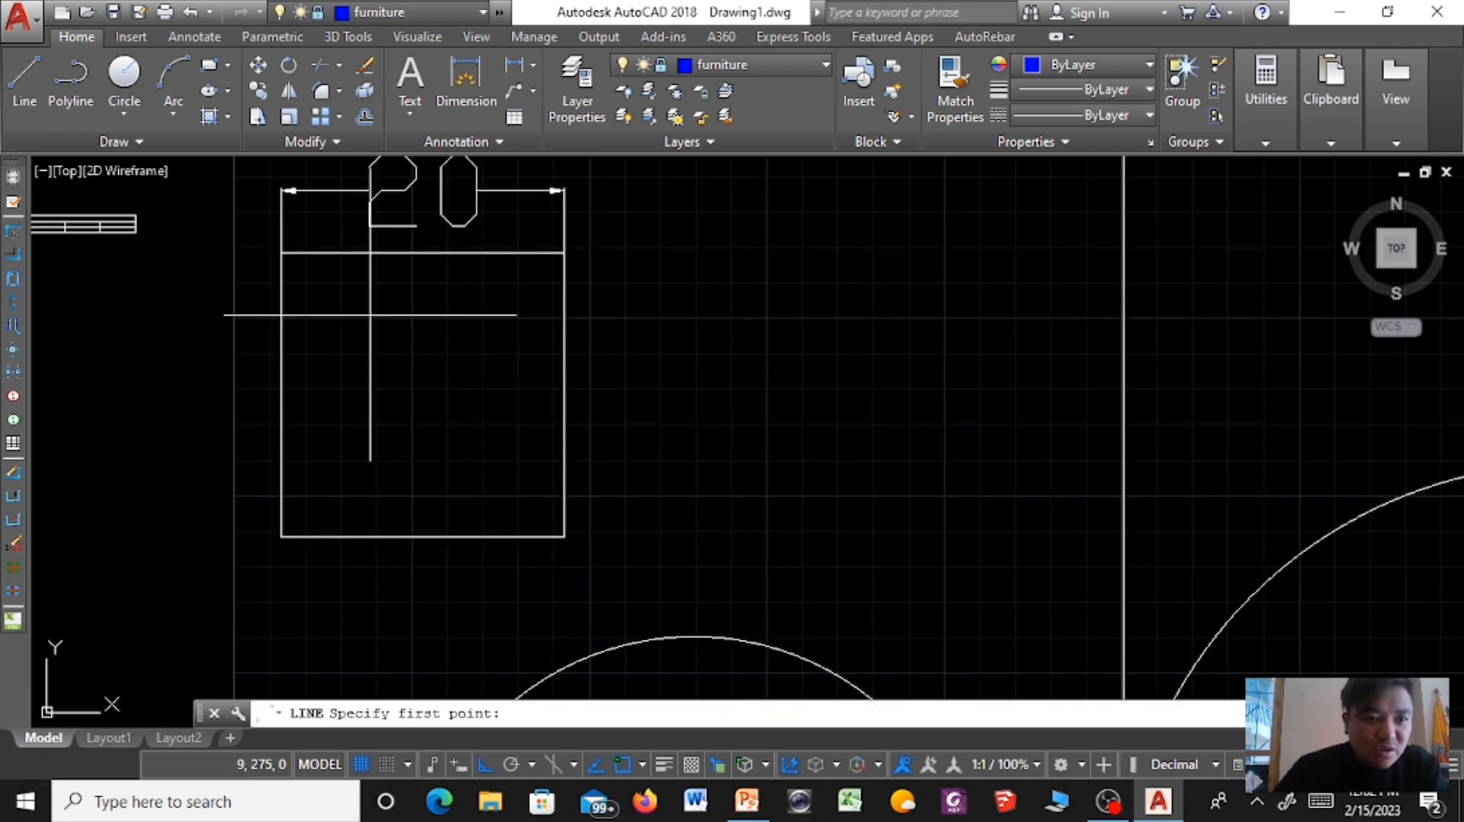
{"action": "scroll", "coordinate": [359, 317], "scroll_direction": "up", "scroll_amount": 4}
{"action": "scroll", "coordinate": [312, 296], "scroll_direction": "down", "scroll_amount": 2}
{"action": "left_click", "coordinate": [274, 274]}
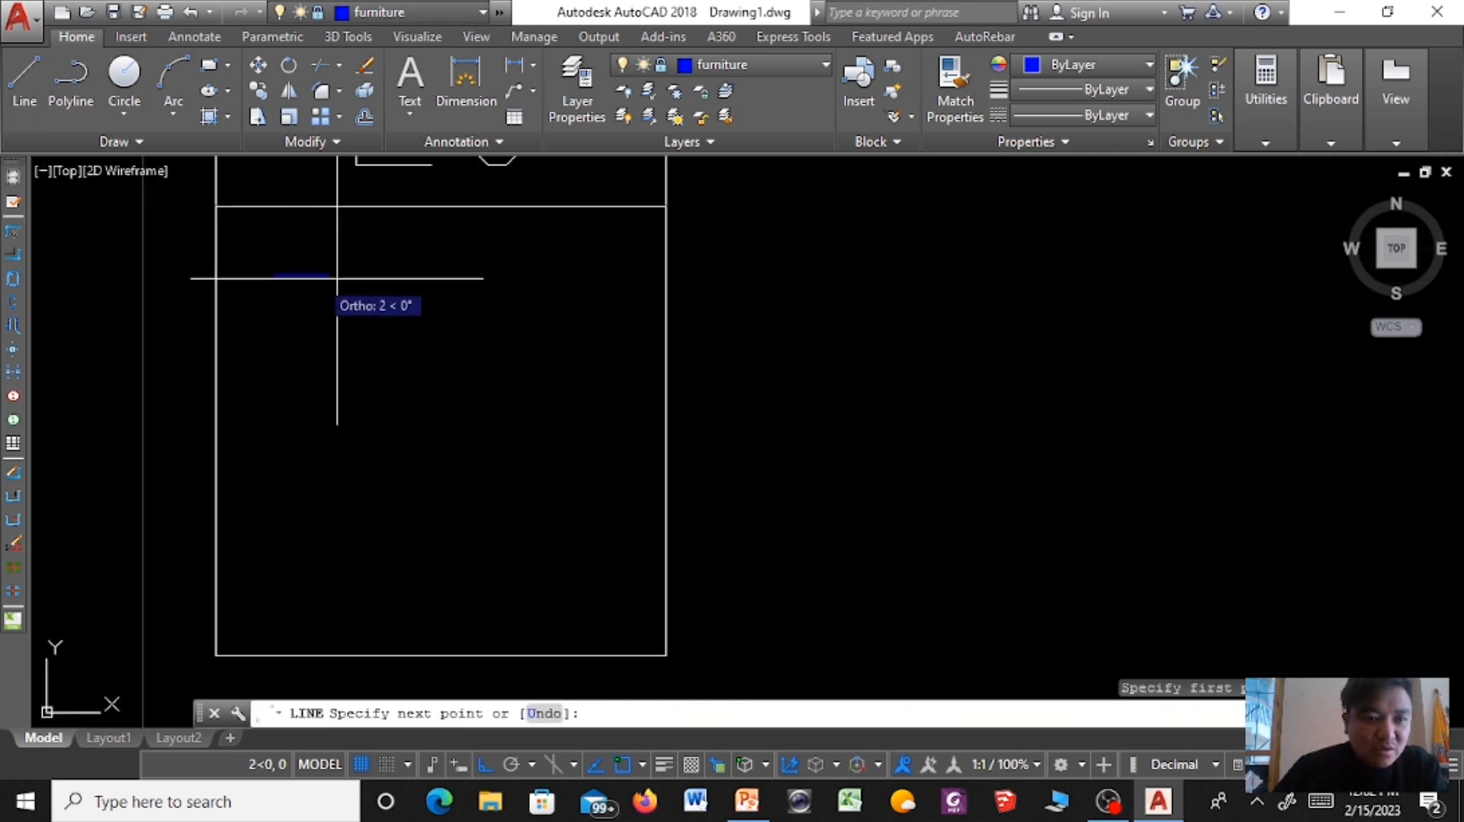
{"action": "left_click", "coordinate": [377, 298]}
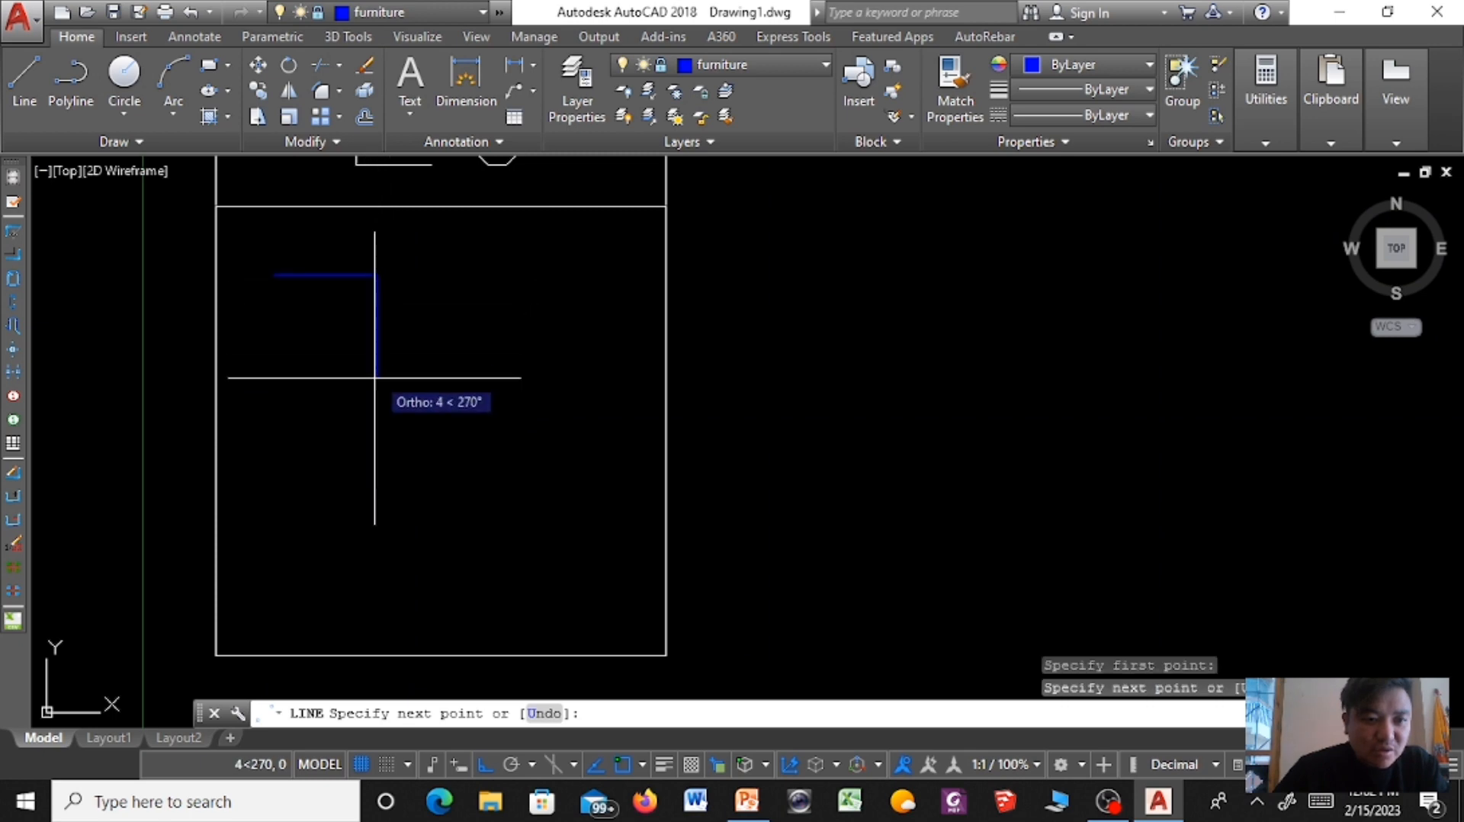
{"action": "left_click", "coordinate": [377, 392]}
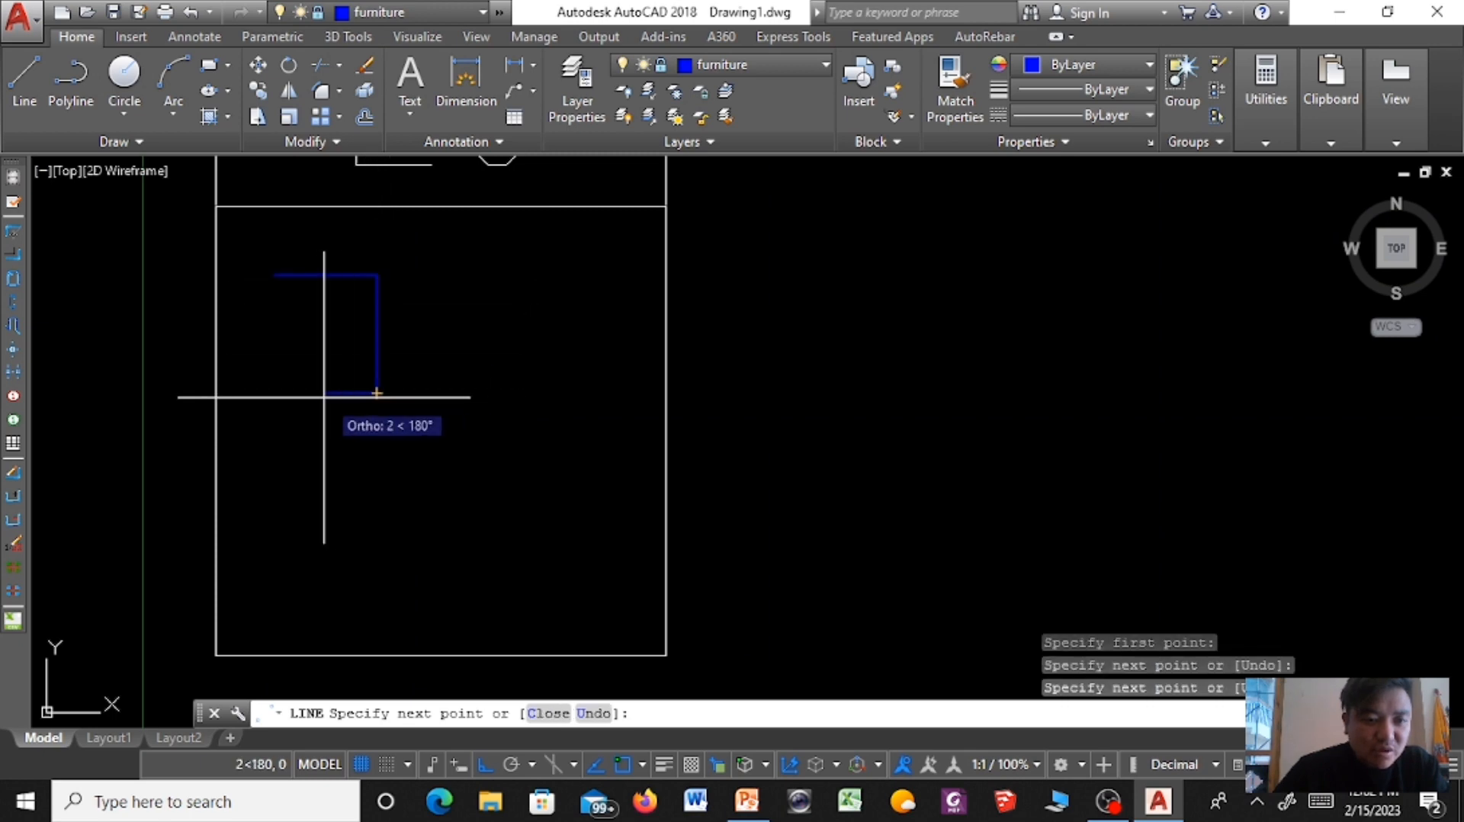
{"action": "left_click", "coordinate": [273, 394]}
{"action": "left_click", "coordinate": [274, 274]}
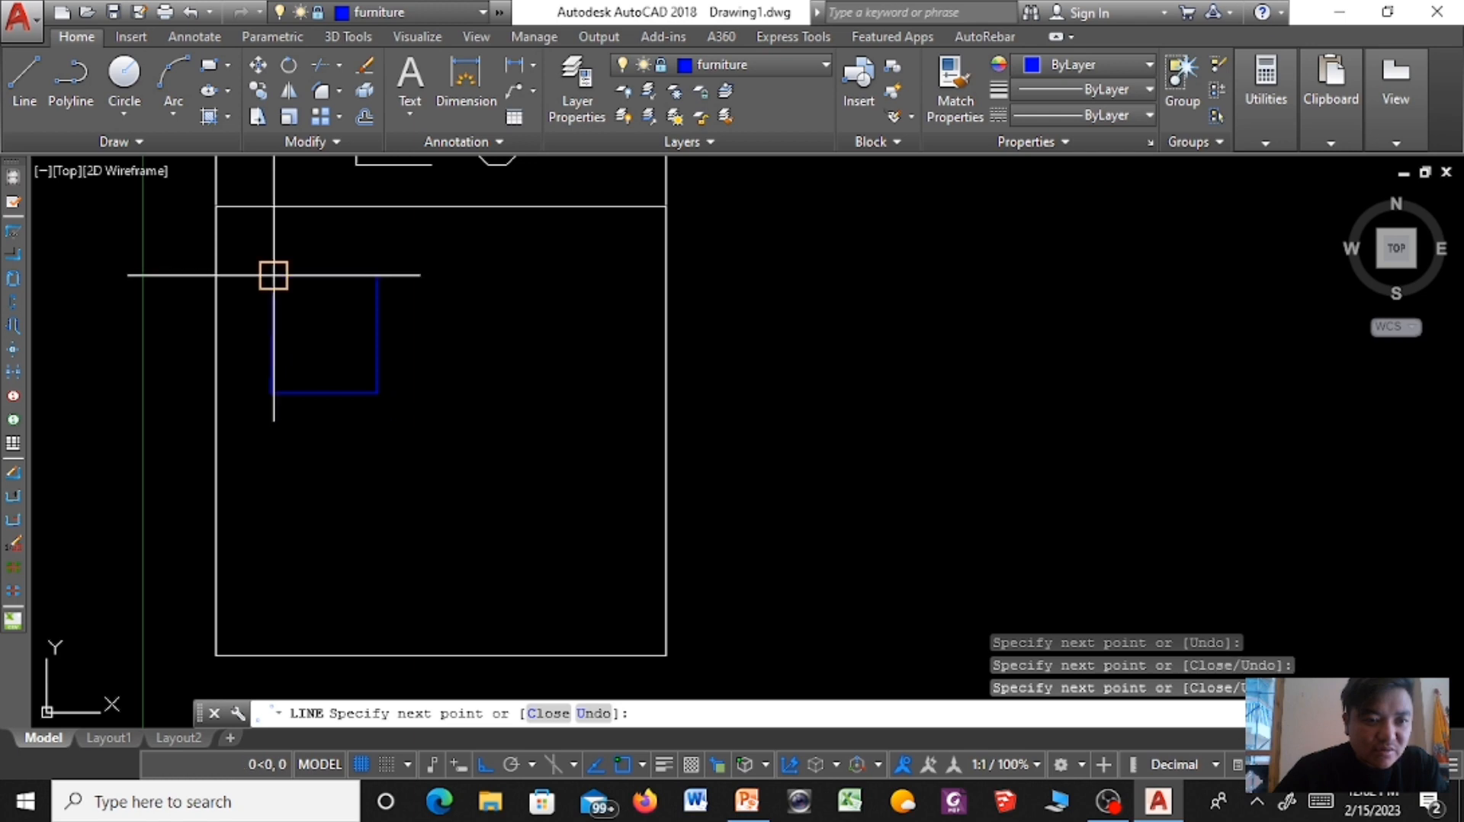
{"action": "key", "text": "Return"}
Draw a horizontal line across the small blue outline, just below its top edge.
{"action": "scroll", "coordinate": [344, 325], "scroll_direction": "up", "scroll_amount": 2}
{"action": "key", "text": "Return"}
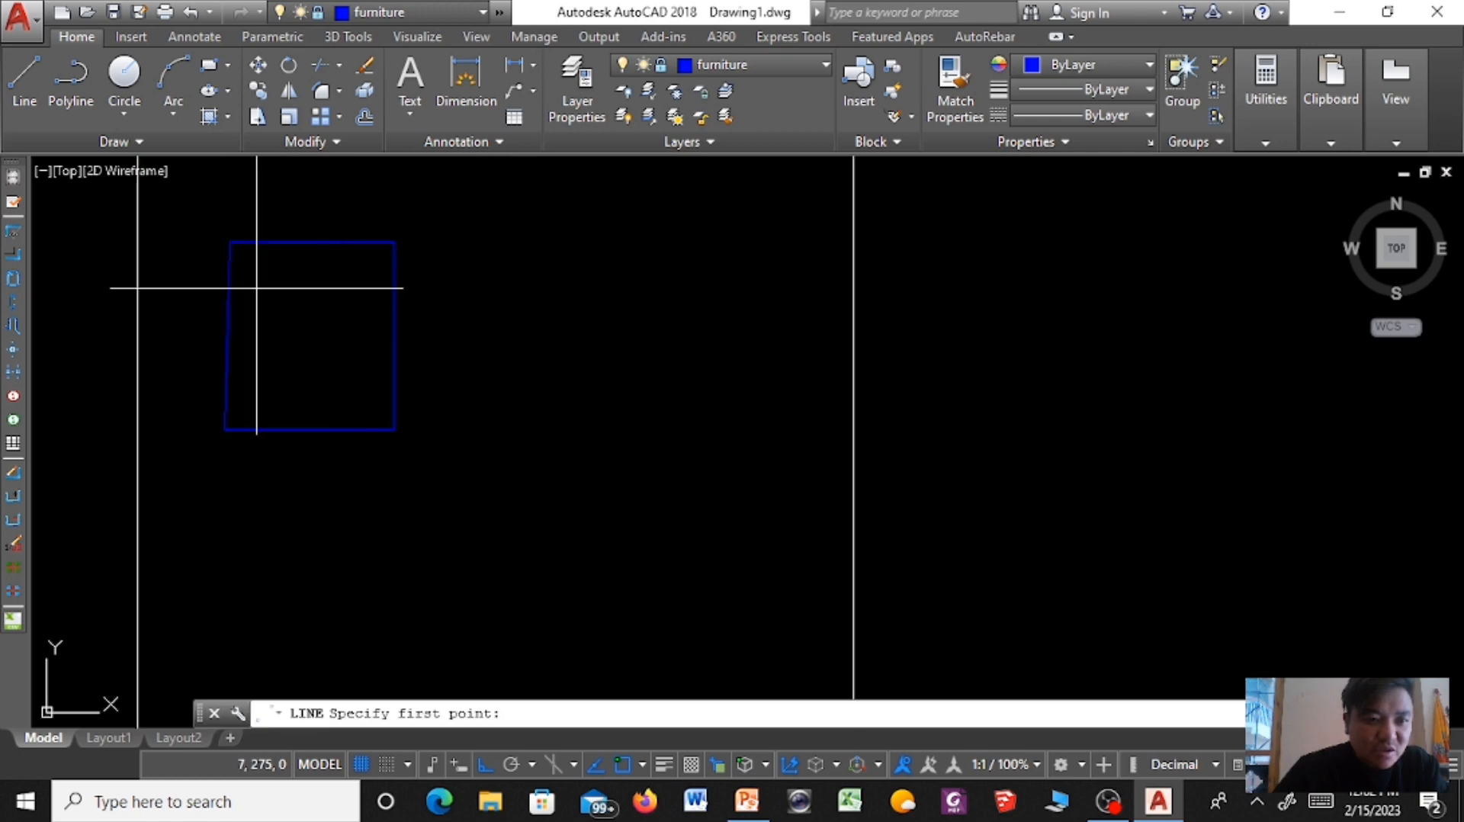
{"action": "scroll", "coordinate": [228, 273], "scroll_direction": "up", "scroll_amount": 4}
{"action": "left_click", "coordinate": [224, 270]}
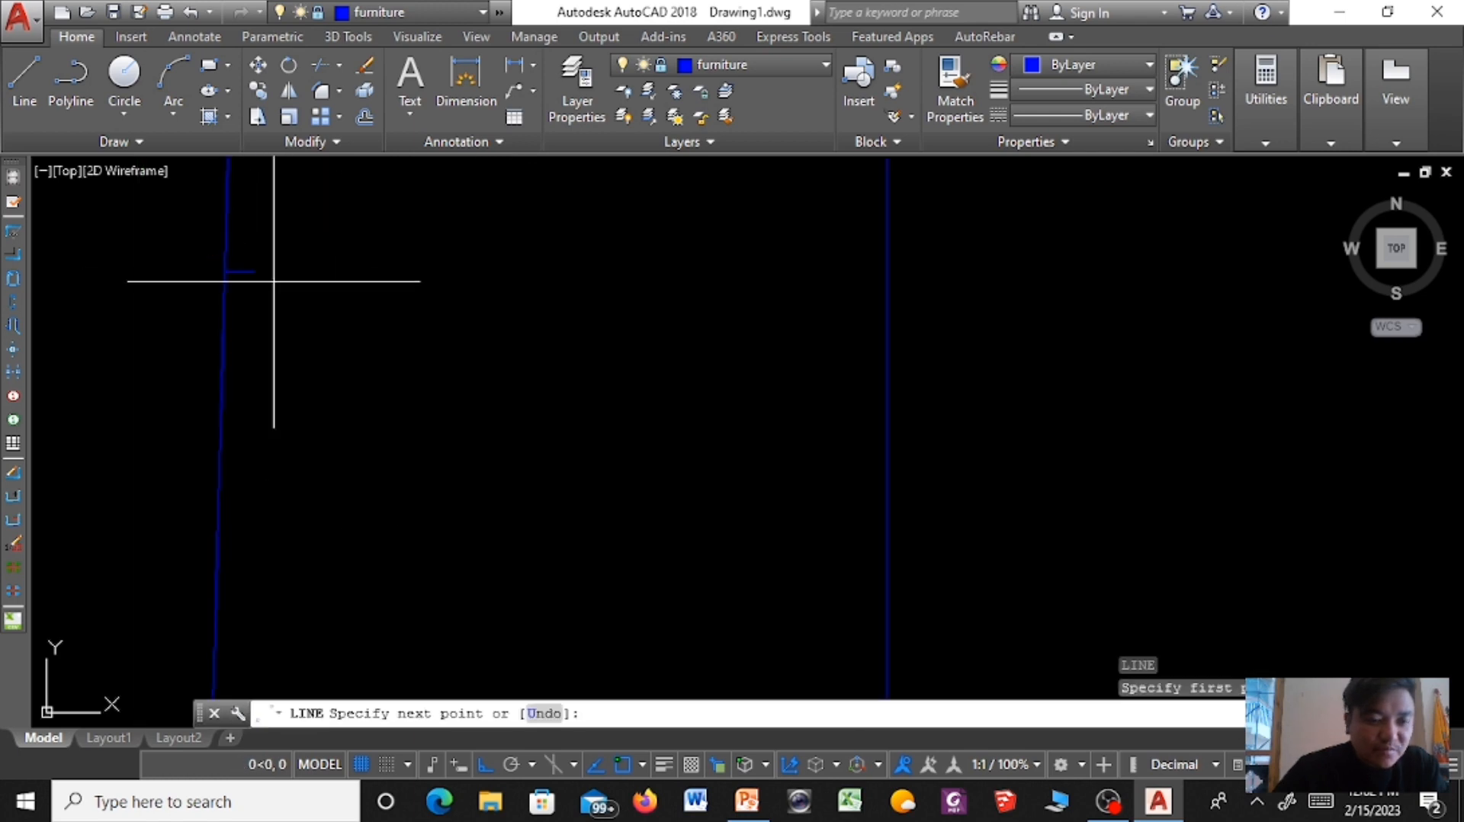
{"action": "left_click", "coordinate": [886, 271]}
{"action": "key", "text": "Return"}
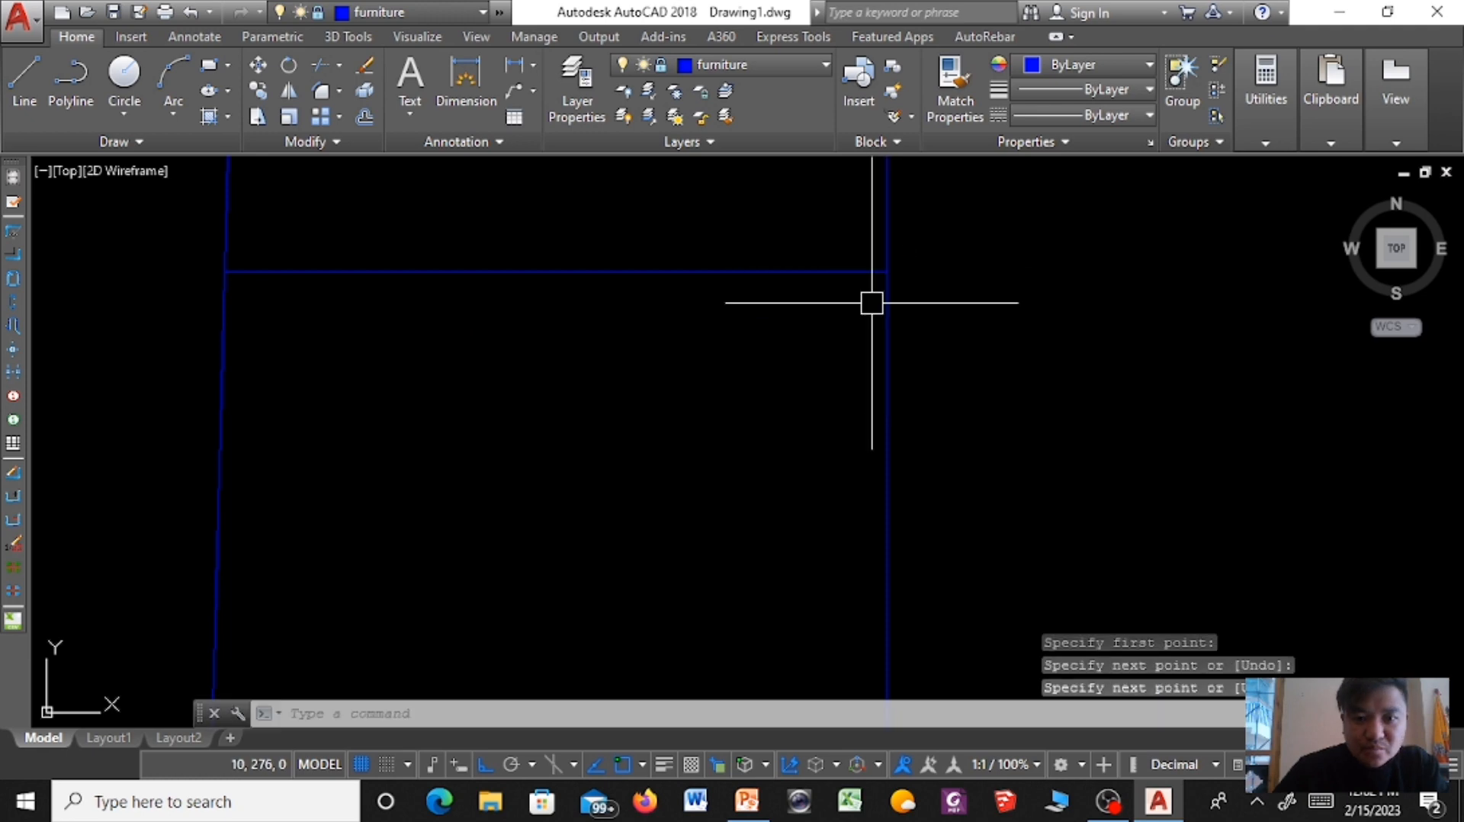
Try to copy all five lines of the blue furniture shape while its layer is locked.
{"action": "scroll", "coordinate": [697, 368], "scroll_direction": "down", "scroll_amount": 5}
{"action": "scroll", "coordinate": [680, 392], "scroll_direction": "up", "scroll_amount": 2}
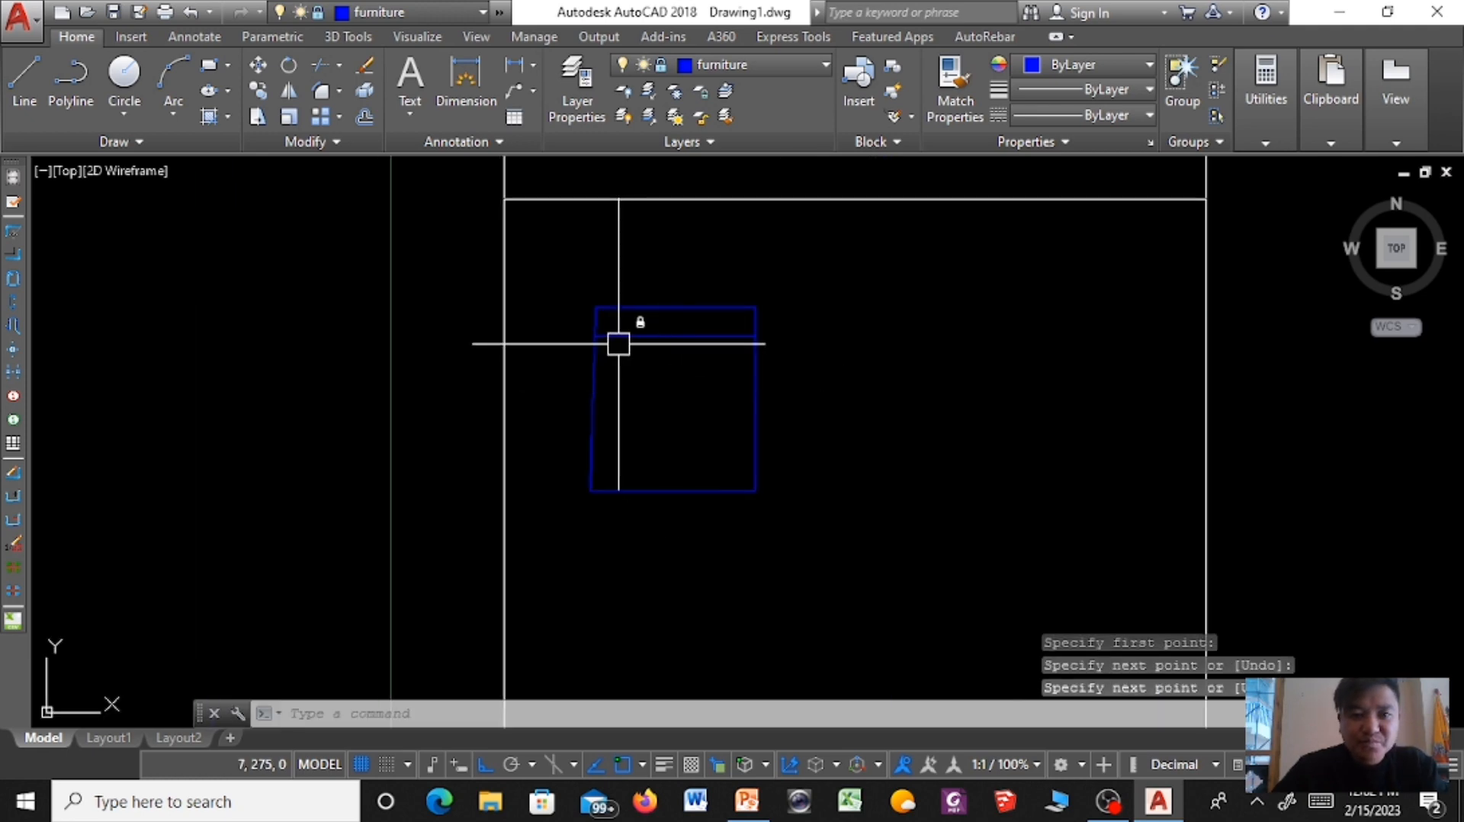
{"action": "scroll", "coordinate": [729, 344], "scroll_direction": "down", "scroll_amount": 3}
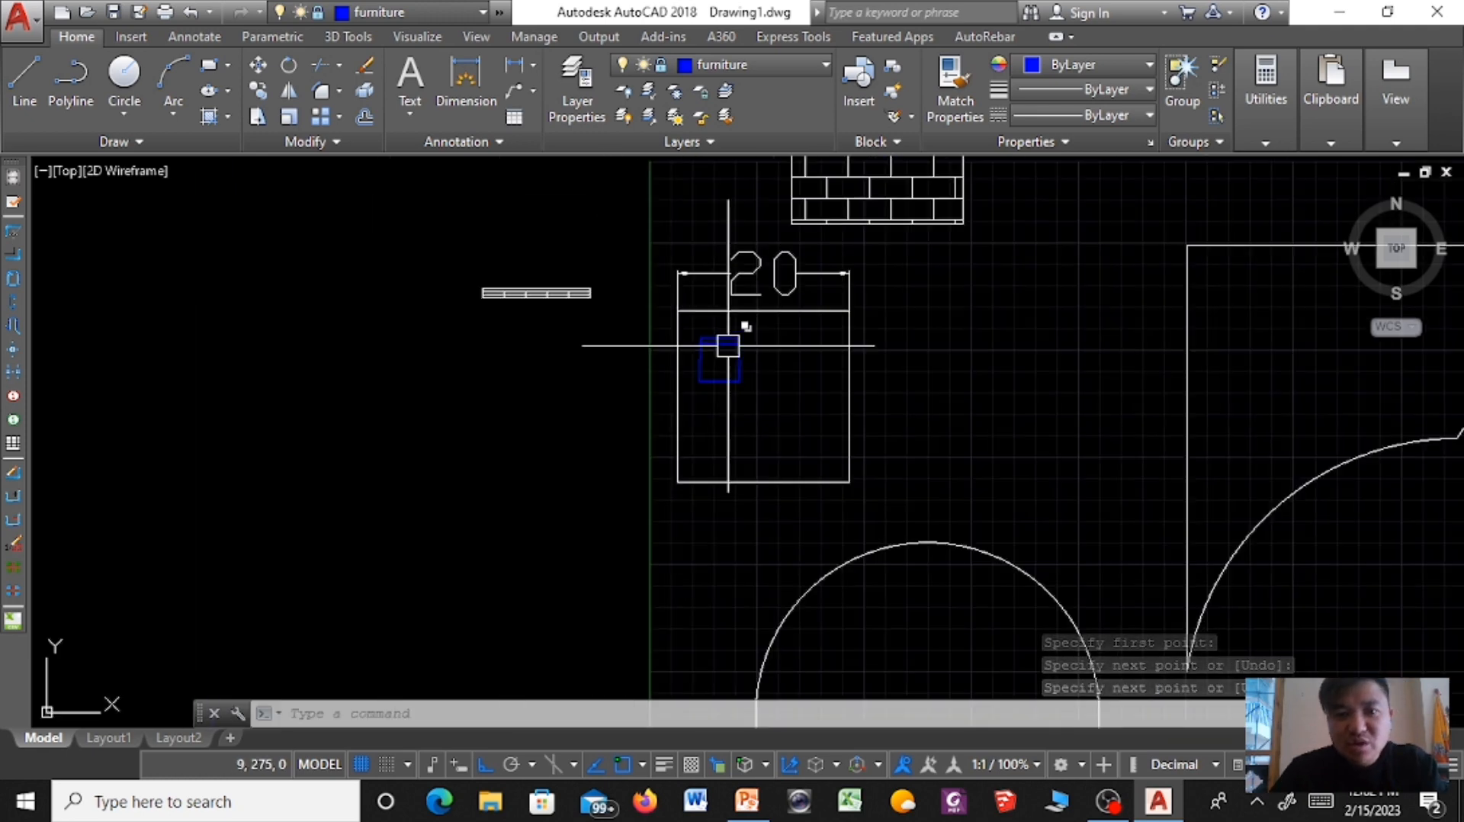
{"action": "scroll", "coordinate": [727, 336], "scroll_direction": "up", "scroll_amount": 3}
{"action": "scroll", "coordinate": [744, 302], "scroll_direction": "down", "scroll_amount": 2}
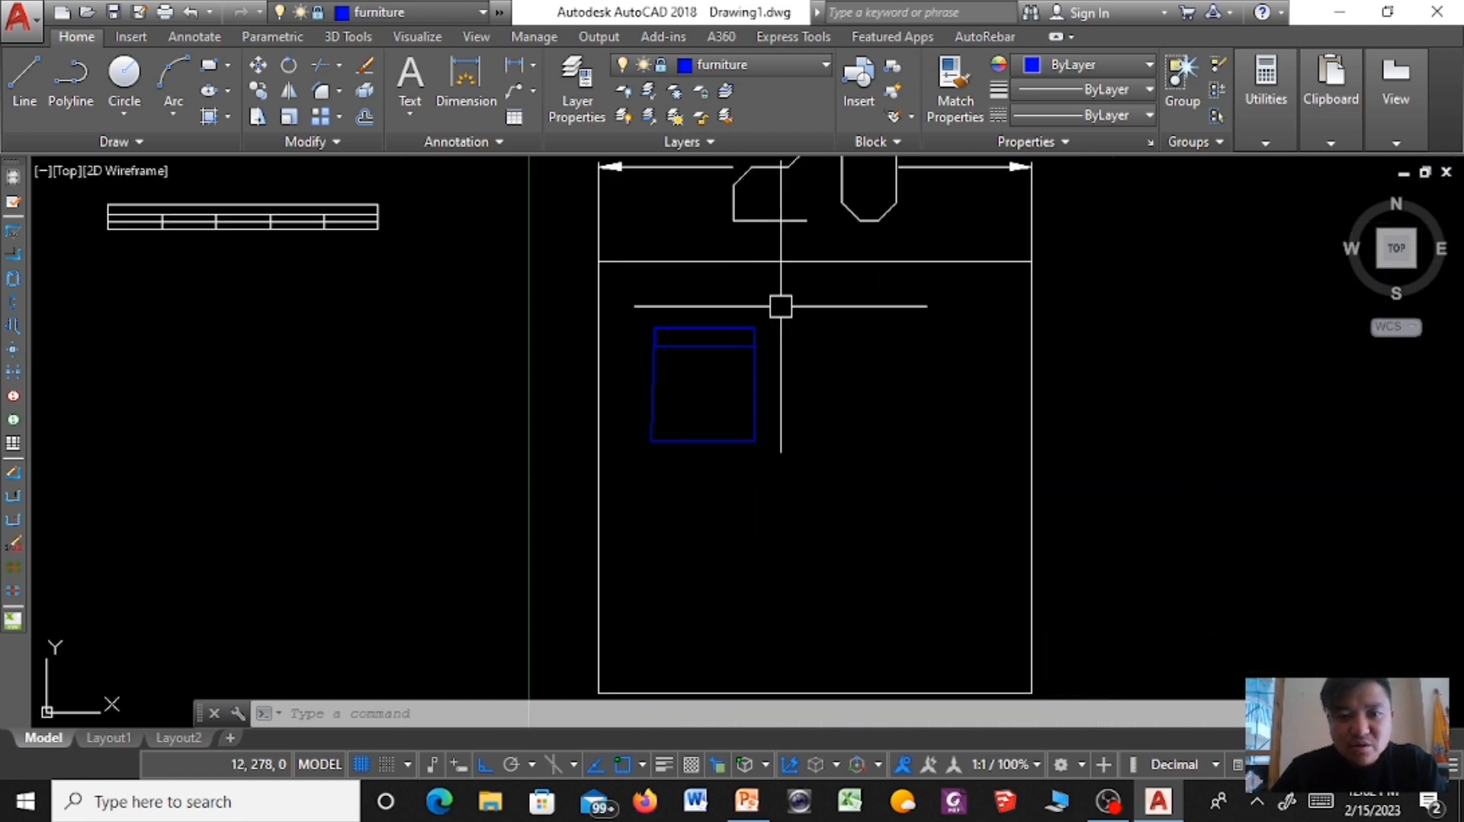
{"action": "key", "text": "Escape"}
{"action": "key", "text": "Escape"}
{"action": "key", "text": "Escape"}
{"action": "mouse_move", "coordinate": [780, 305]}
{"action": "left_mouse_down"}
{"action": "mouse_move", "coordinate": [671, 333]}
{"action": "mouse_move", "coordinate": [667, 435]}
{"action": "mouse_move", "coordinate": [780, 497]}
{"action": "left_mouse_up"}
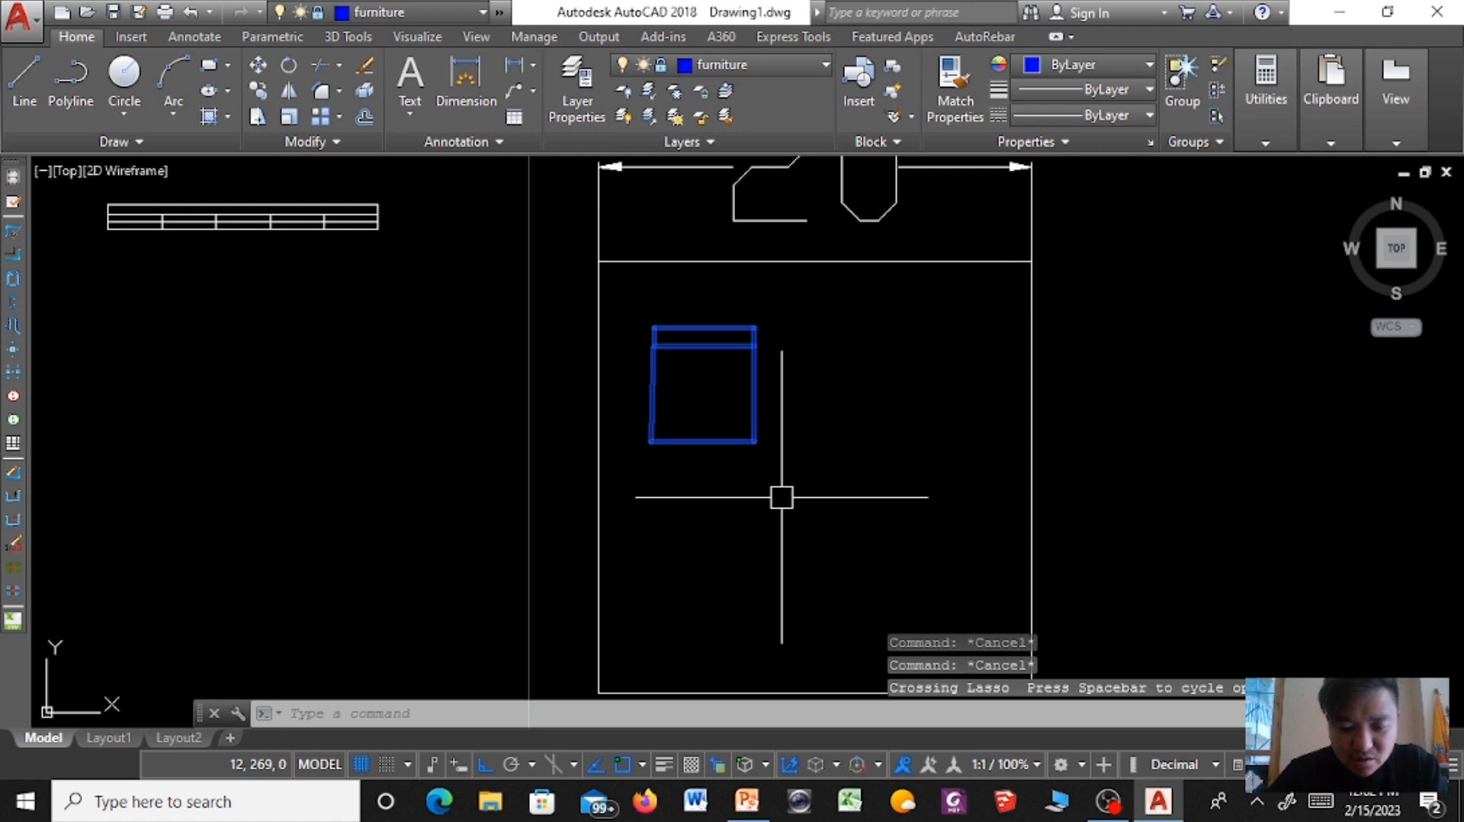
{"action": "type", "text": "cop"}
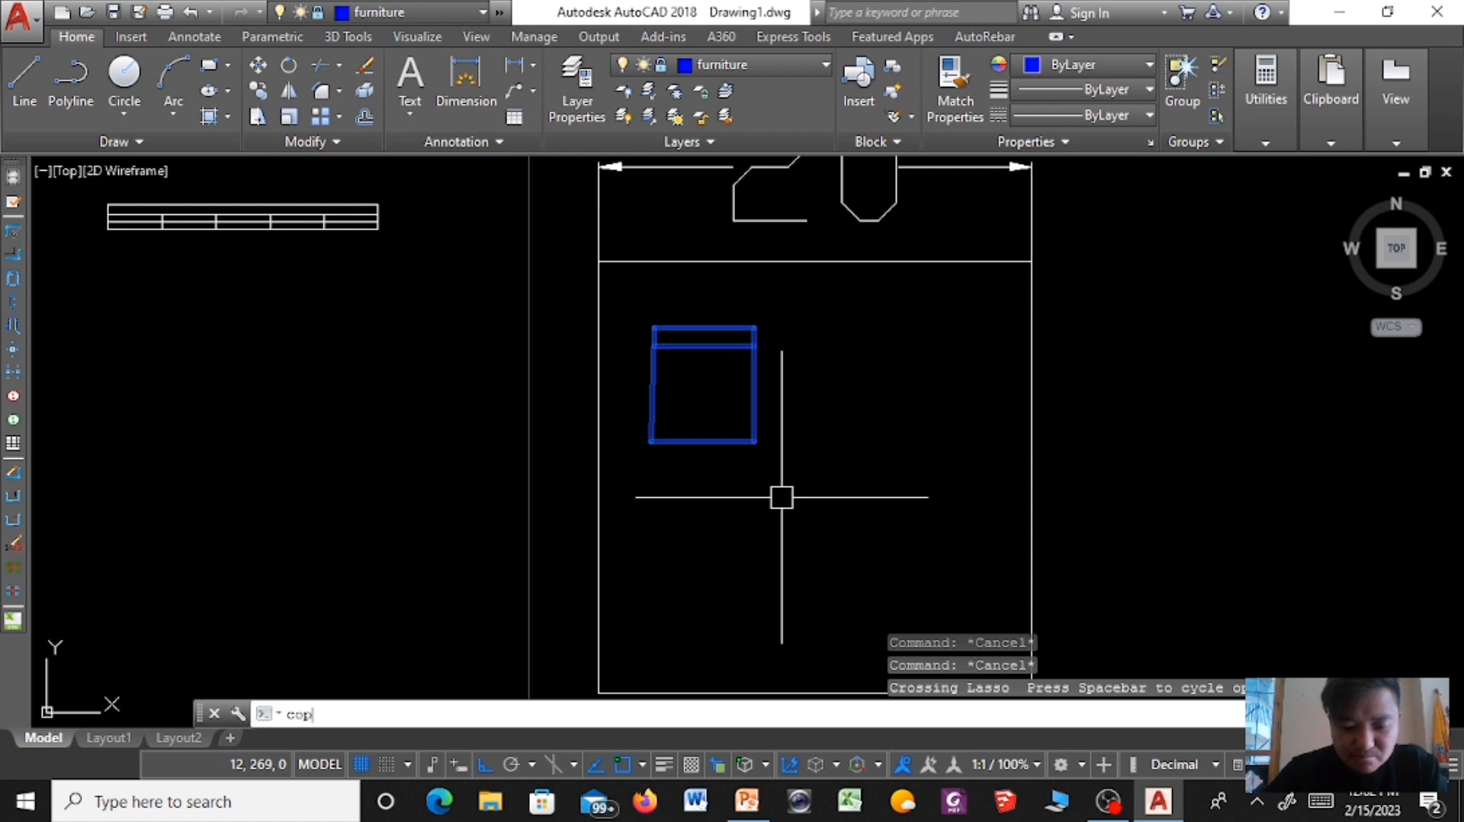
{"action": "type", "text": "y"}
{"action": "key", "text": "Return"}
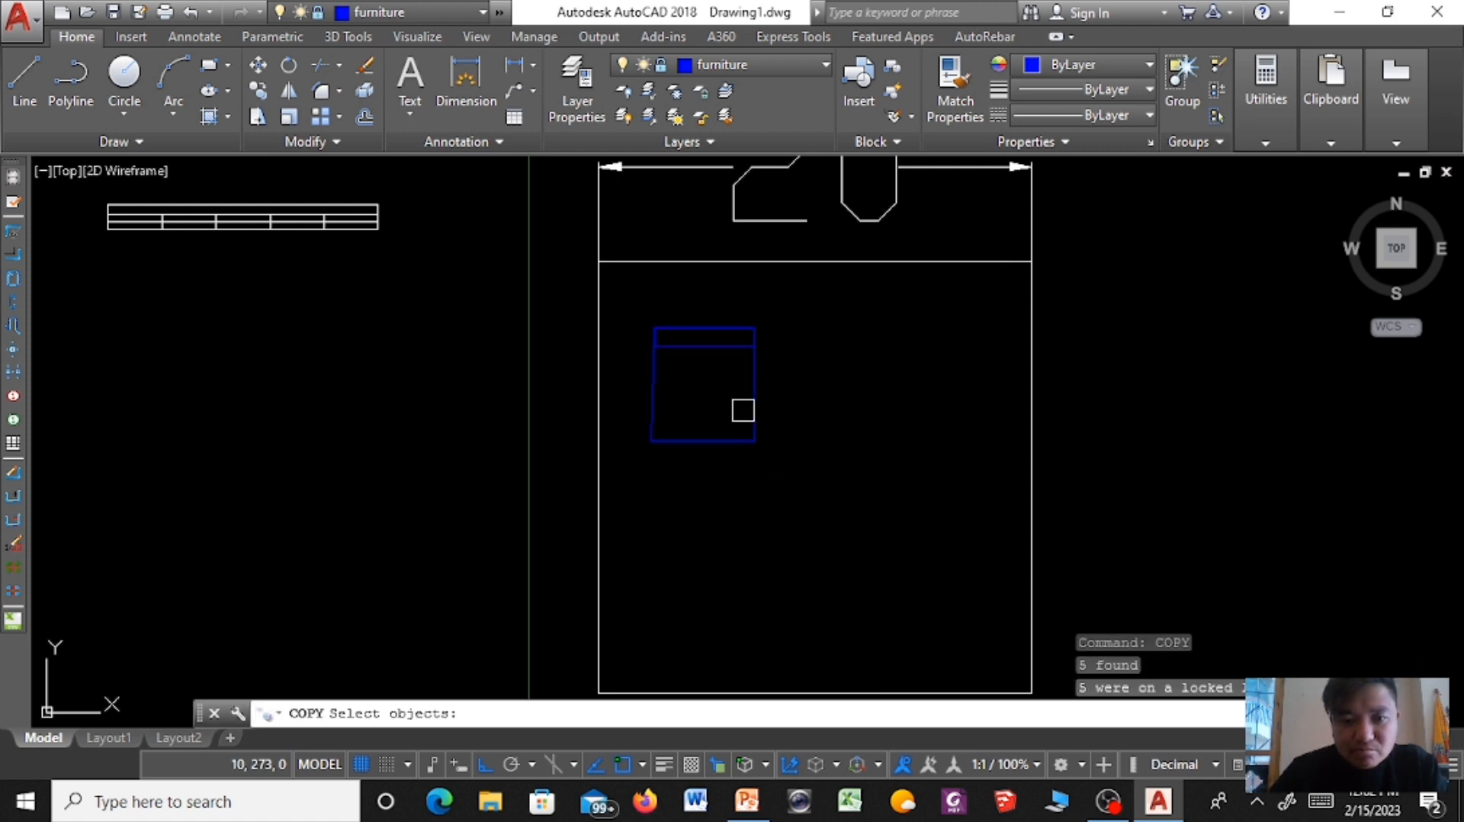
{"action": "key", "text": "Escape"}
{"action": "key", "text": "Escape"}
{"action": "key", "text": "Escape"}
{"action": "scroll", "coordinate": [775, 396], "scroll_direction": "down", "scroll_amount": 3}
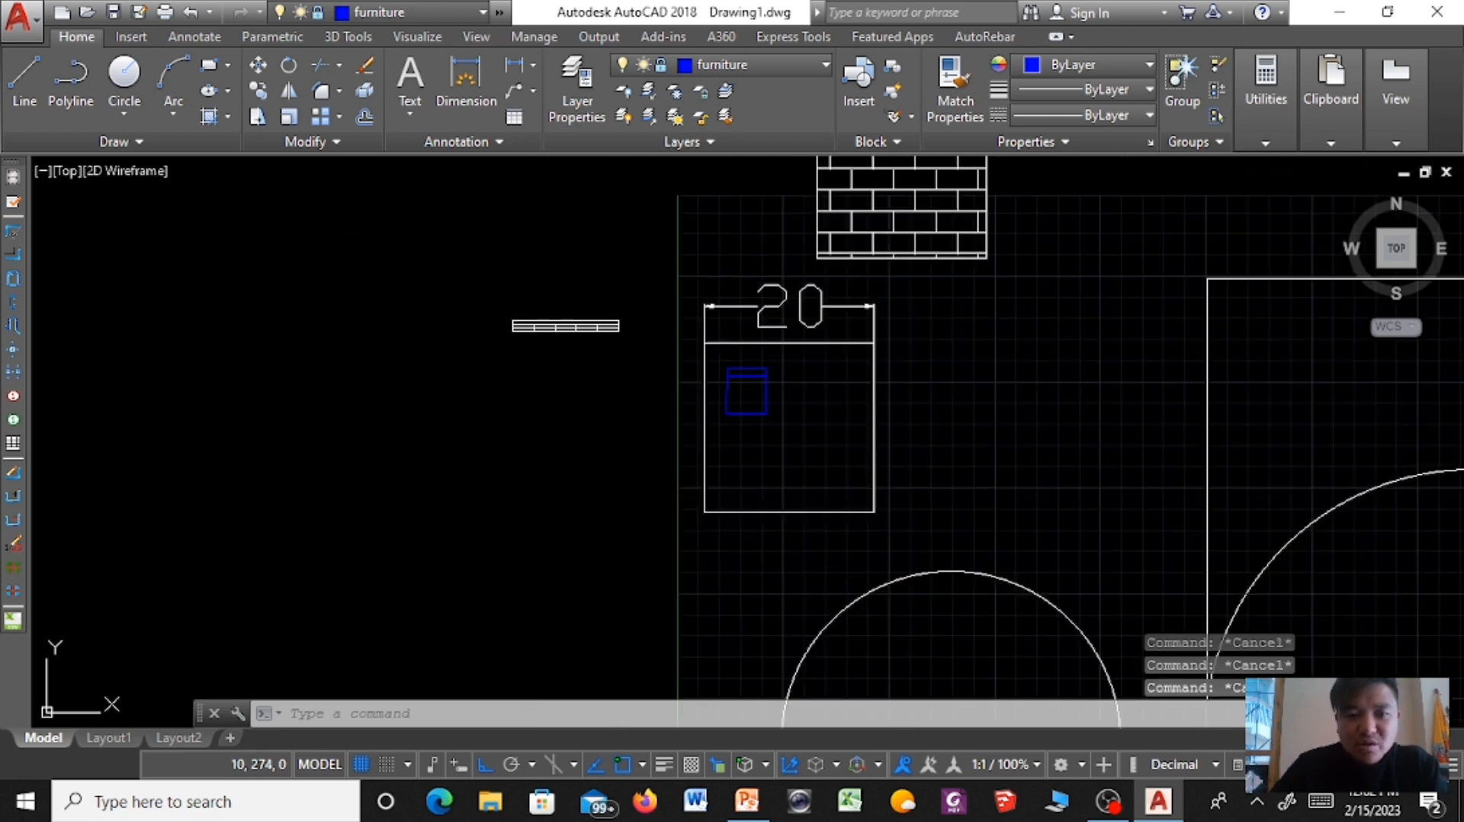
{"action": "scroll", "coordinate": [761, 392], "scroll_direction": "up", "scroll_amount": 4}
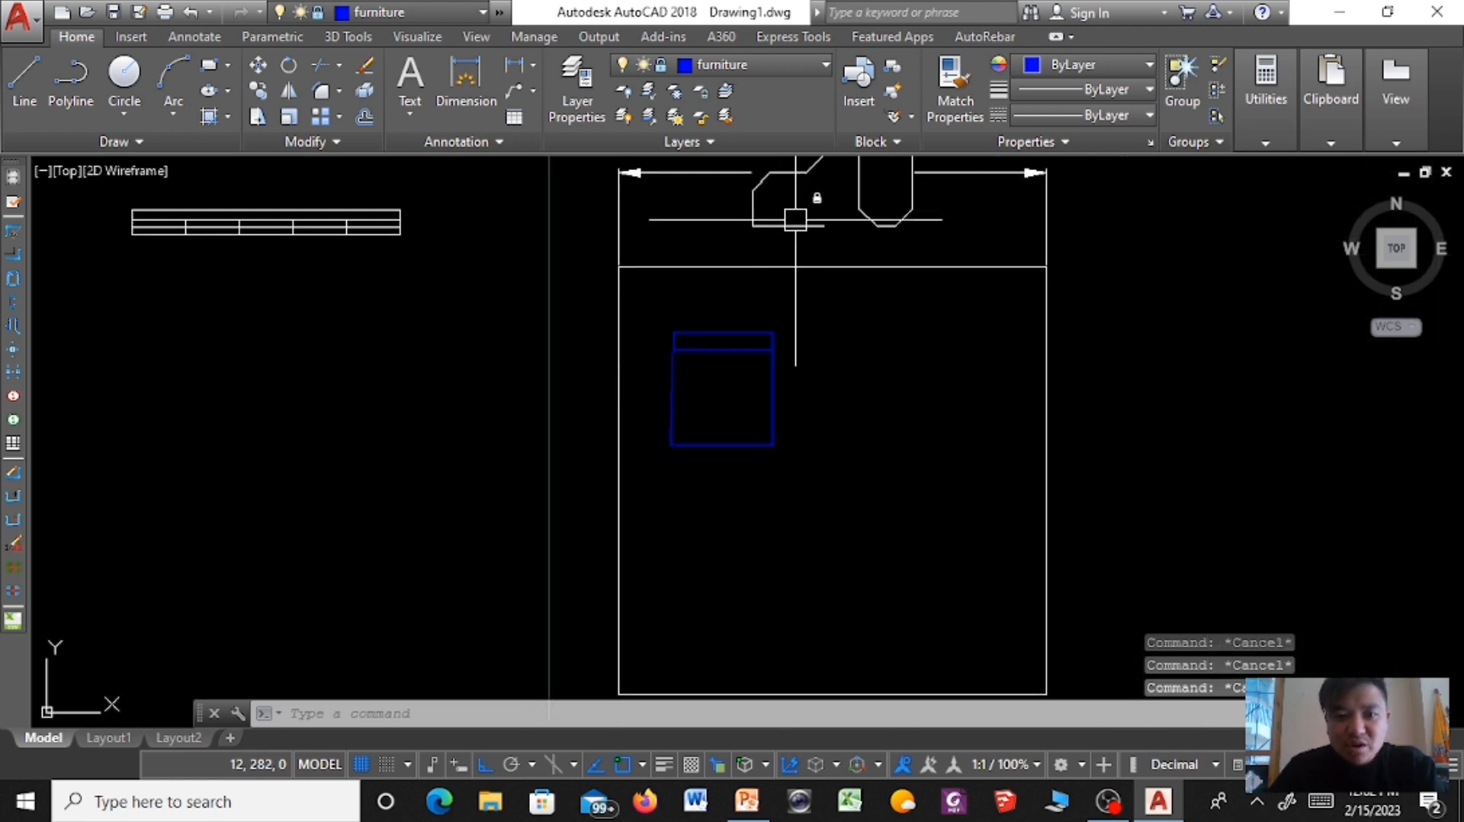
Try to erase the 20-unit dimension above the square while its layer is locked.
{"action": "left_click", "coordinate": [796, 220]}
{"action": "key", "text": "Delete"}
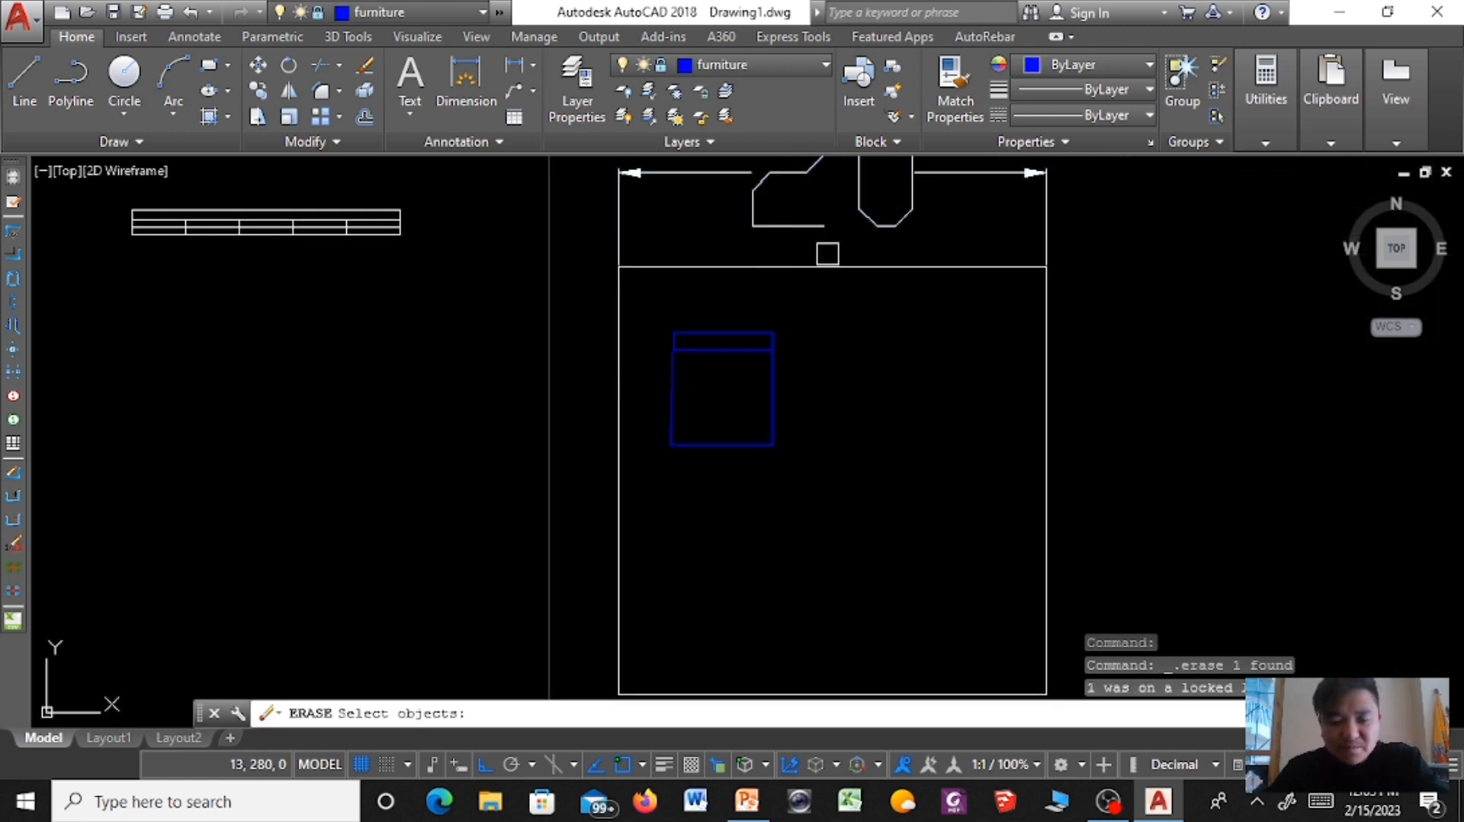
{"action": "key", "text": "Escape"}
{"action": "key", "text": "Escape"}
{"action": "left_click", "coordinate": [821, 233]}
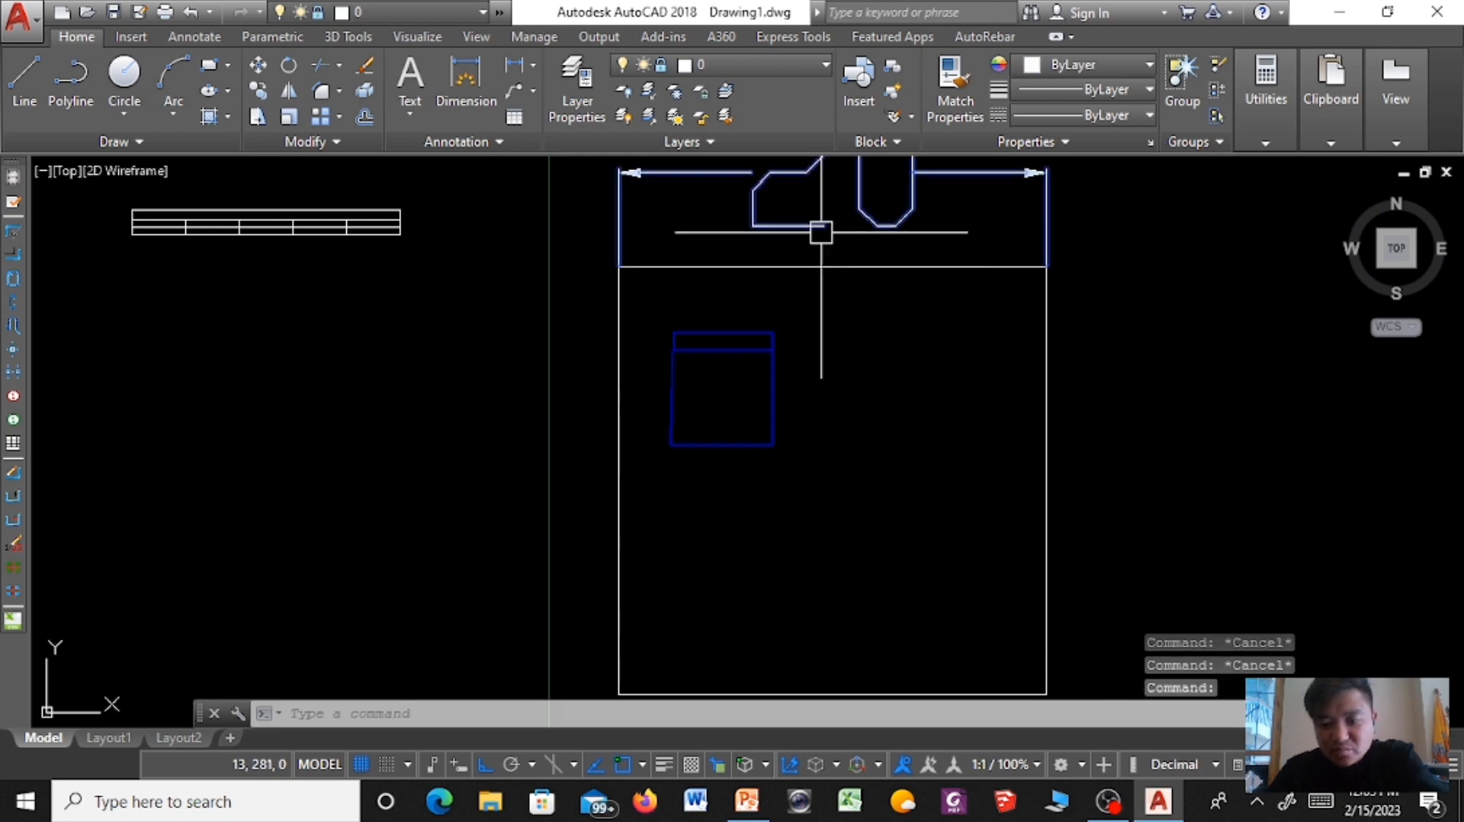
{"action": "key", "text": "Delete"}
{"action": "left_click", "coordinate": [819, 233]}
{"action": "key", "text": "Escape"}
{"action": "key", "text": "Escape"}
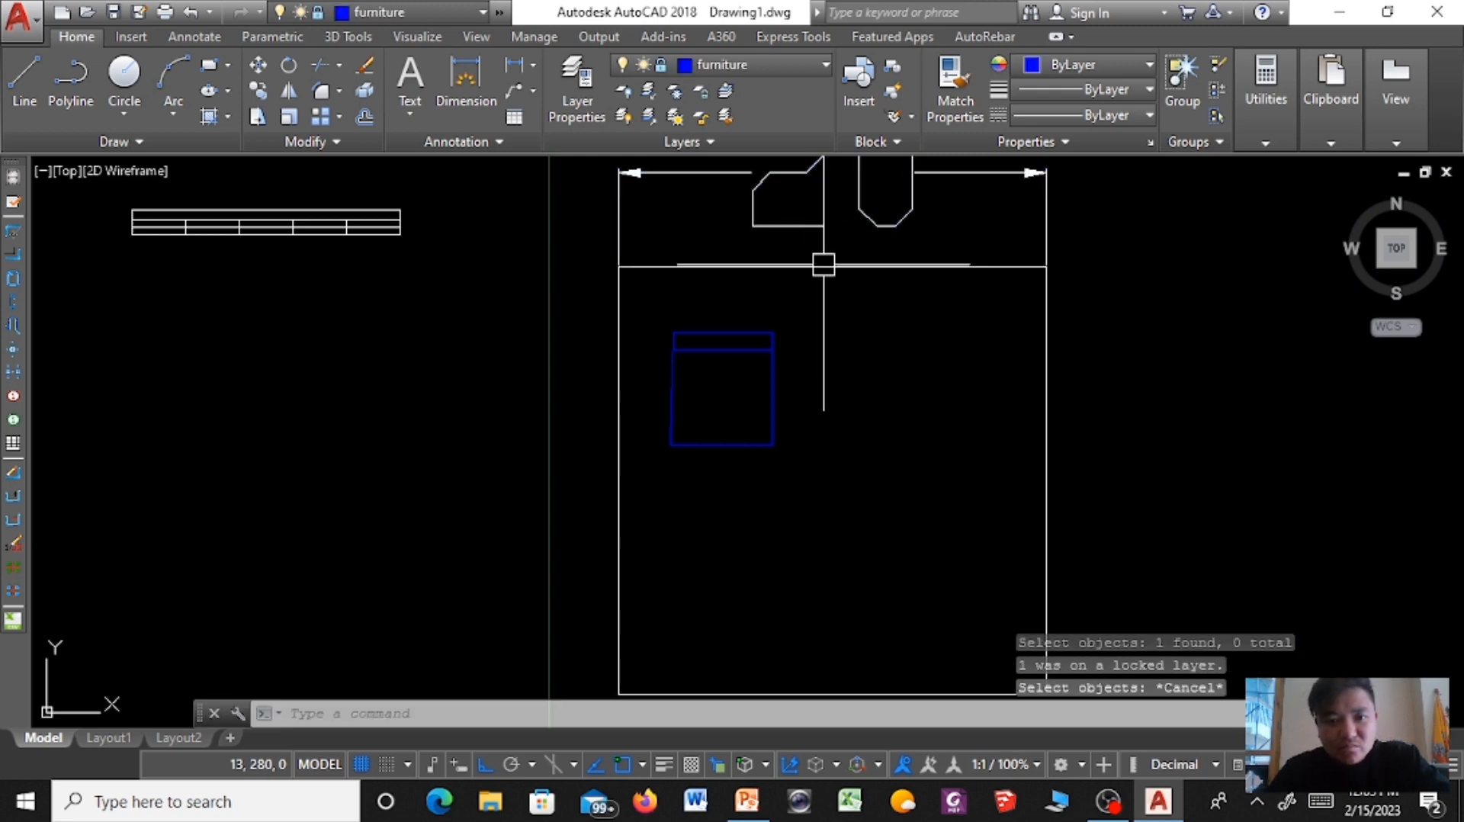
{"action": "scroll", "coordinate": [831, 229], "scroll_direction": "down", "scroll_amount": 2}
{"action": "left_click", "coordinate": [849, 215]}
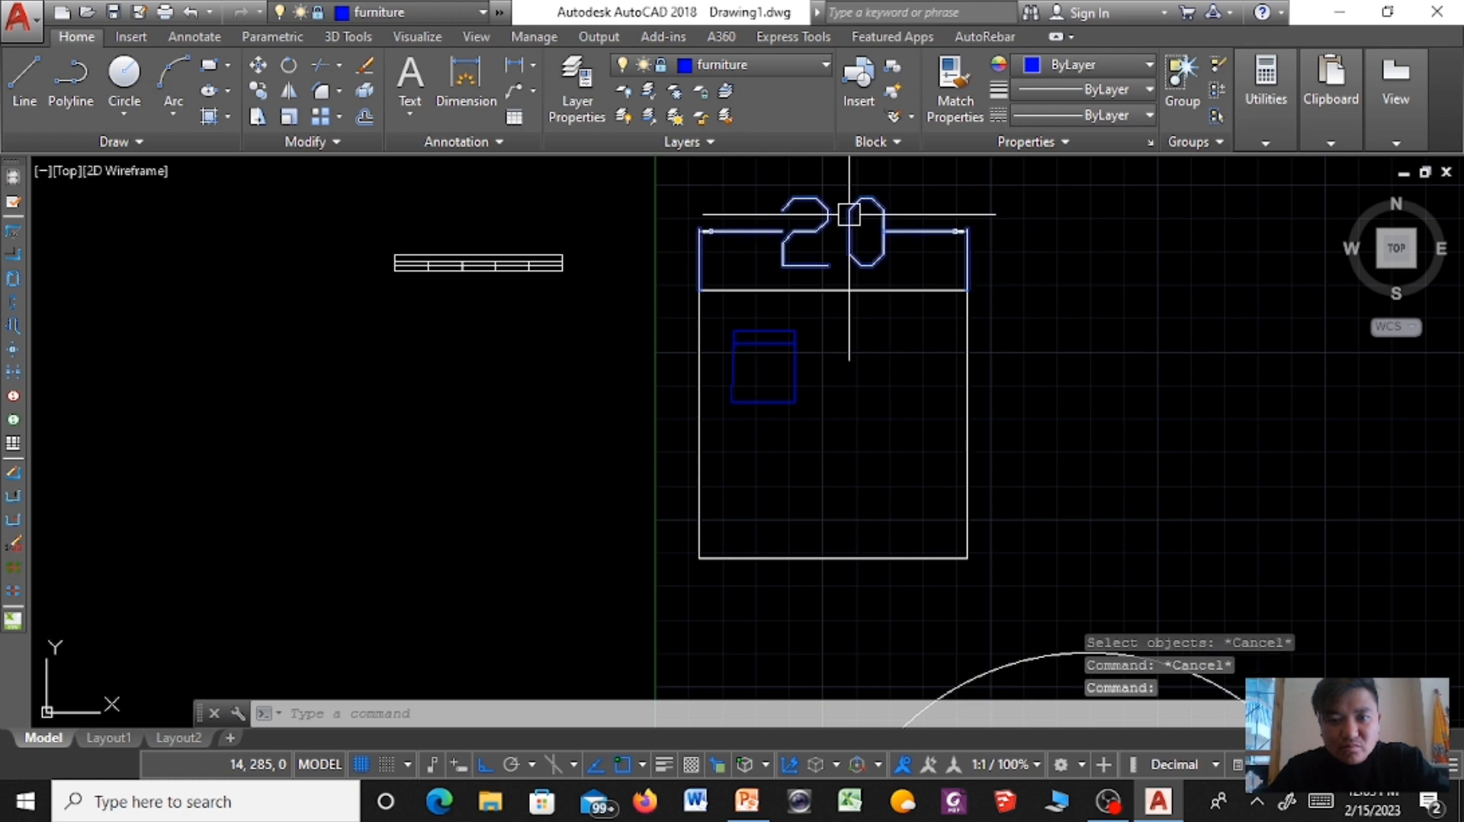
{"action": "key", "text": "Delete"}
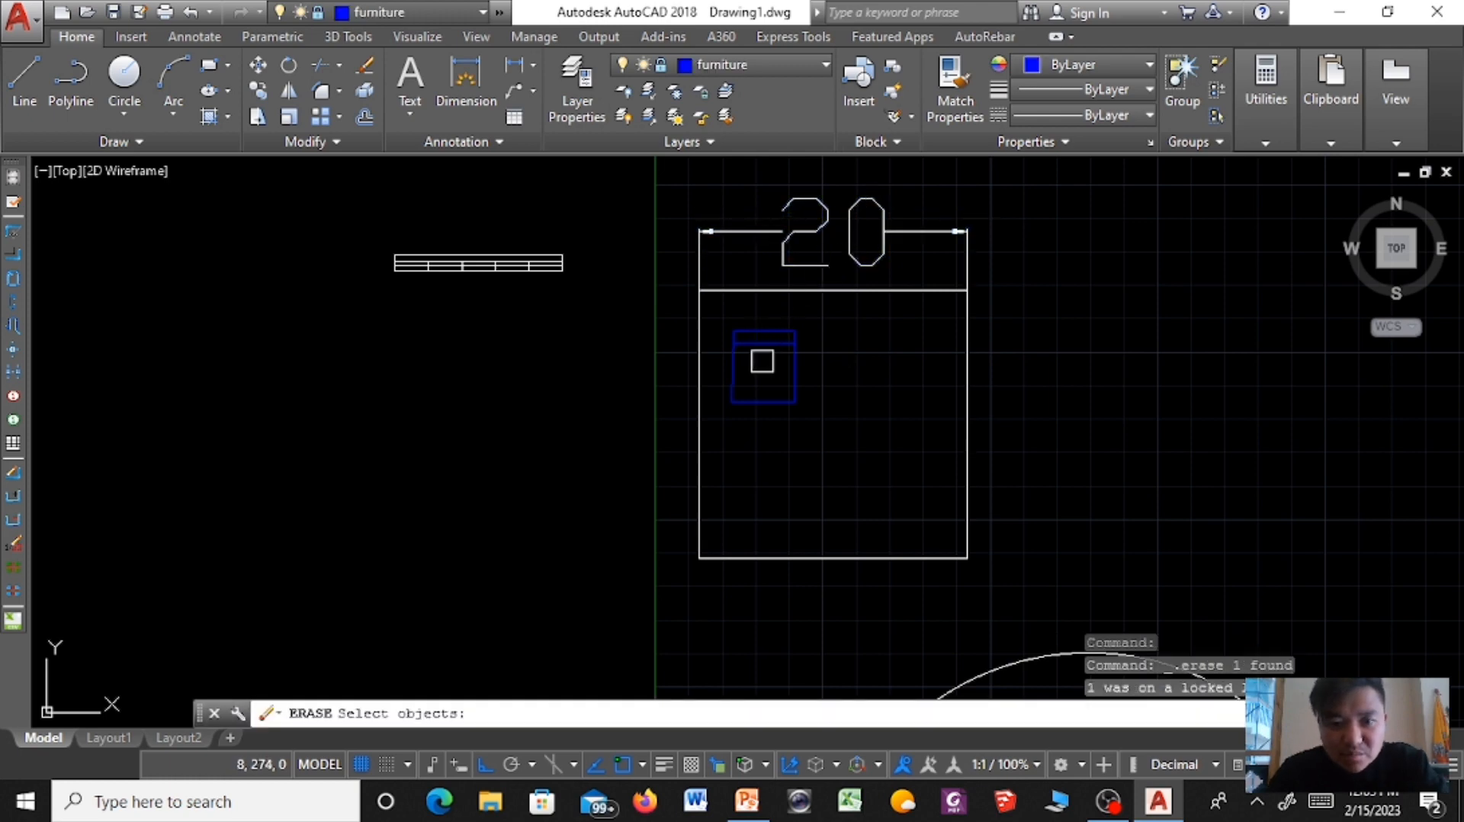
Unlock the furniture, 0 and wall layers and confirm red as the wall layer's color.
{"action": "left_click", "coordinate": [755, 64]}
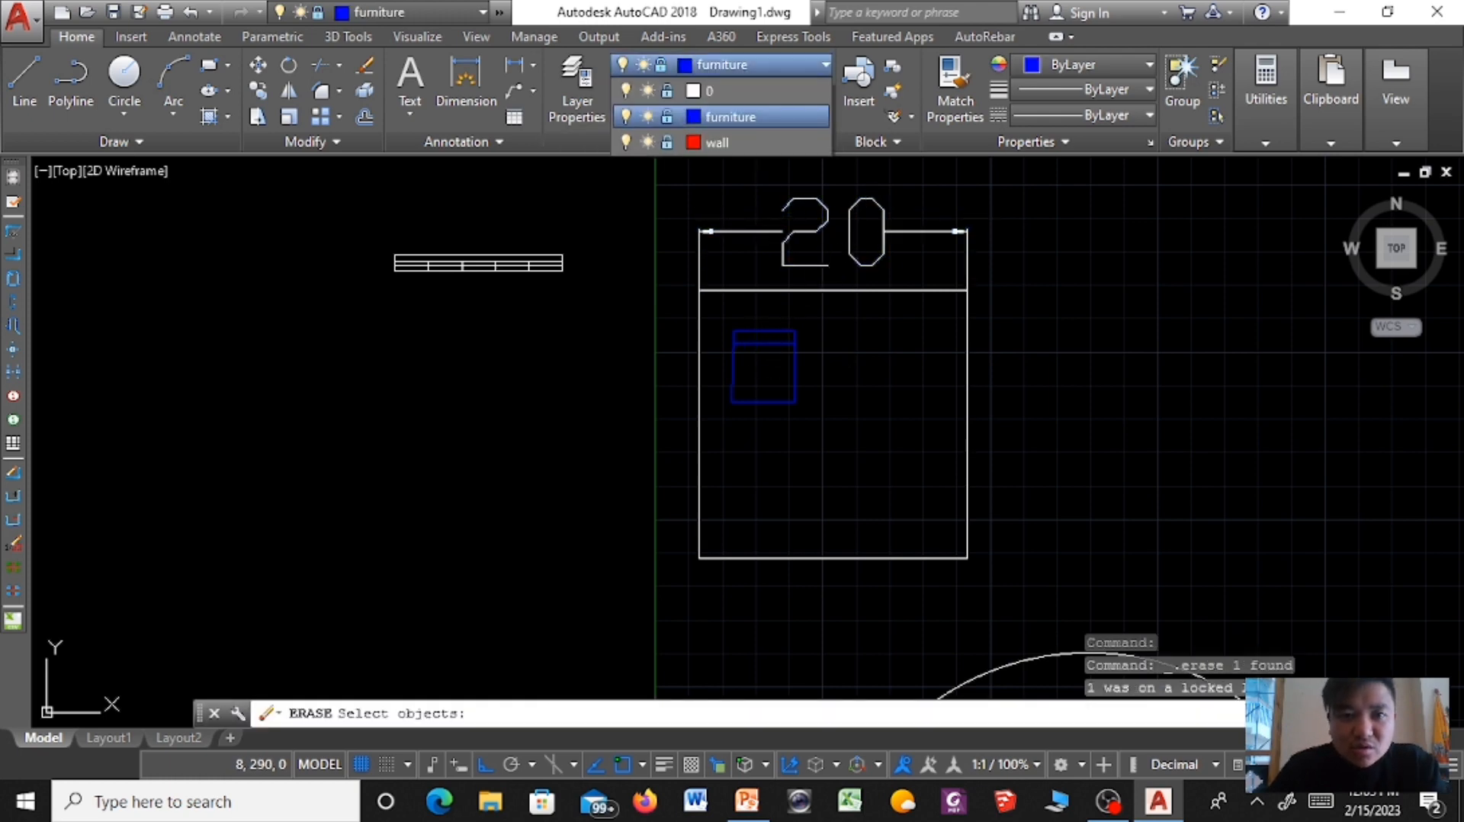
{"action": "left_click", "coordinate": [667, 117]}
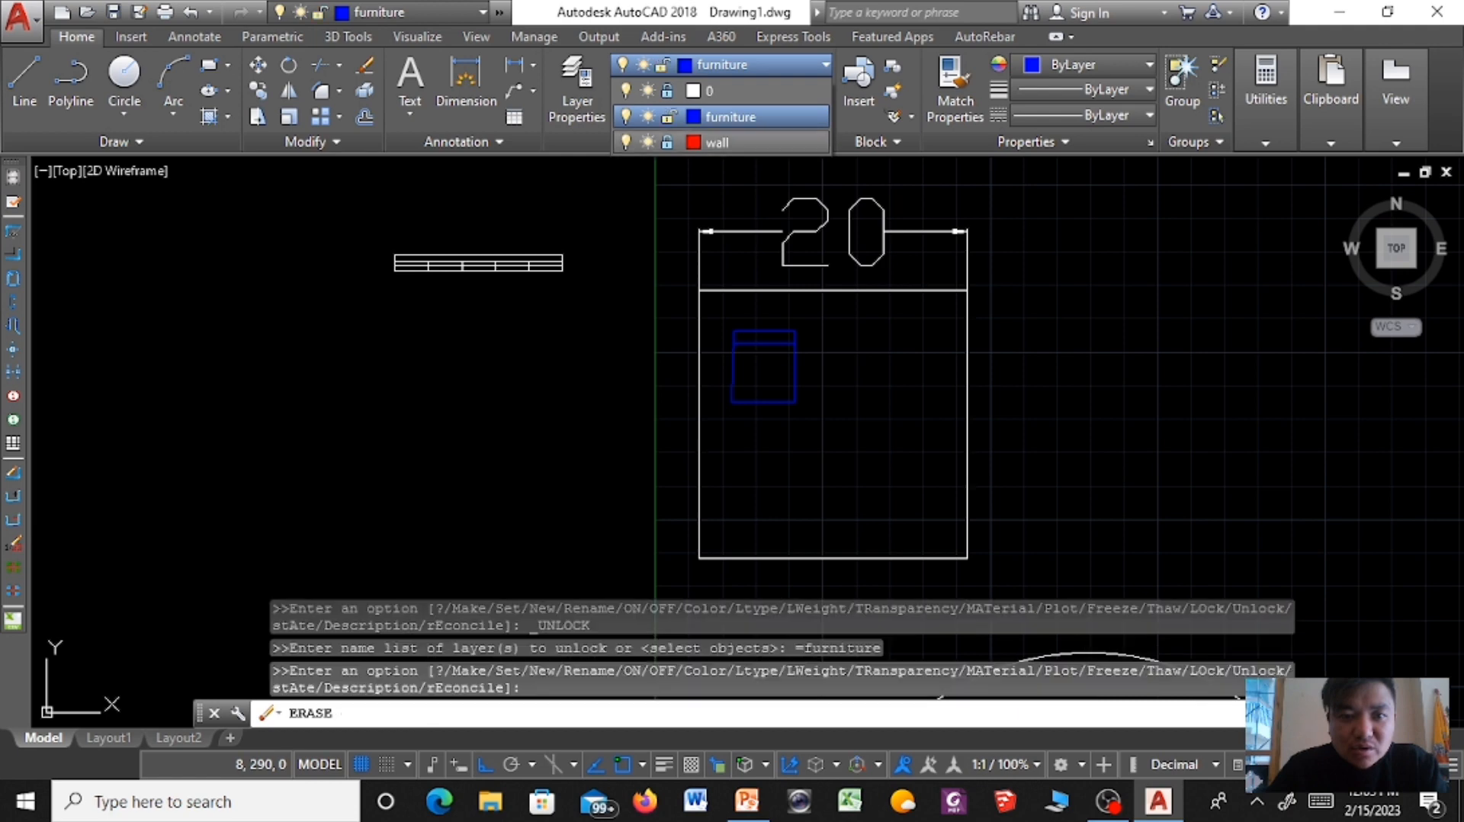
{"action": "left_click", "coordinate": [667, 91]}
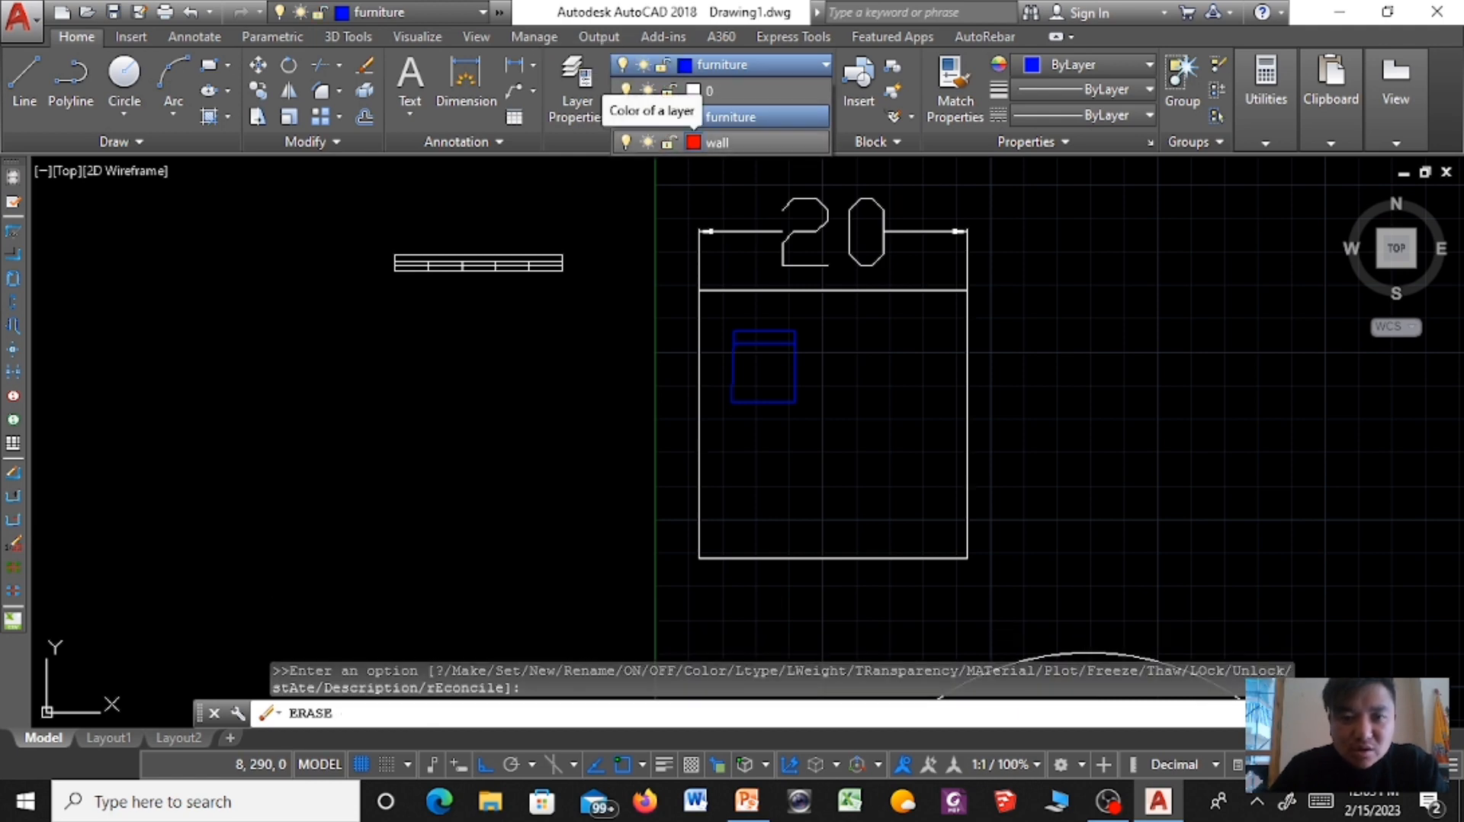
{"action": "left_click", "coordinate": [693, 91]}
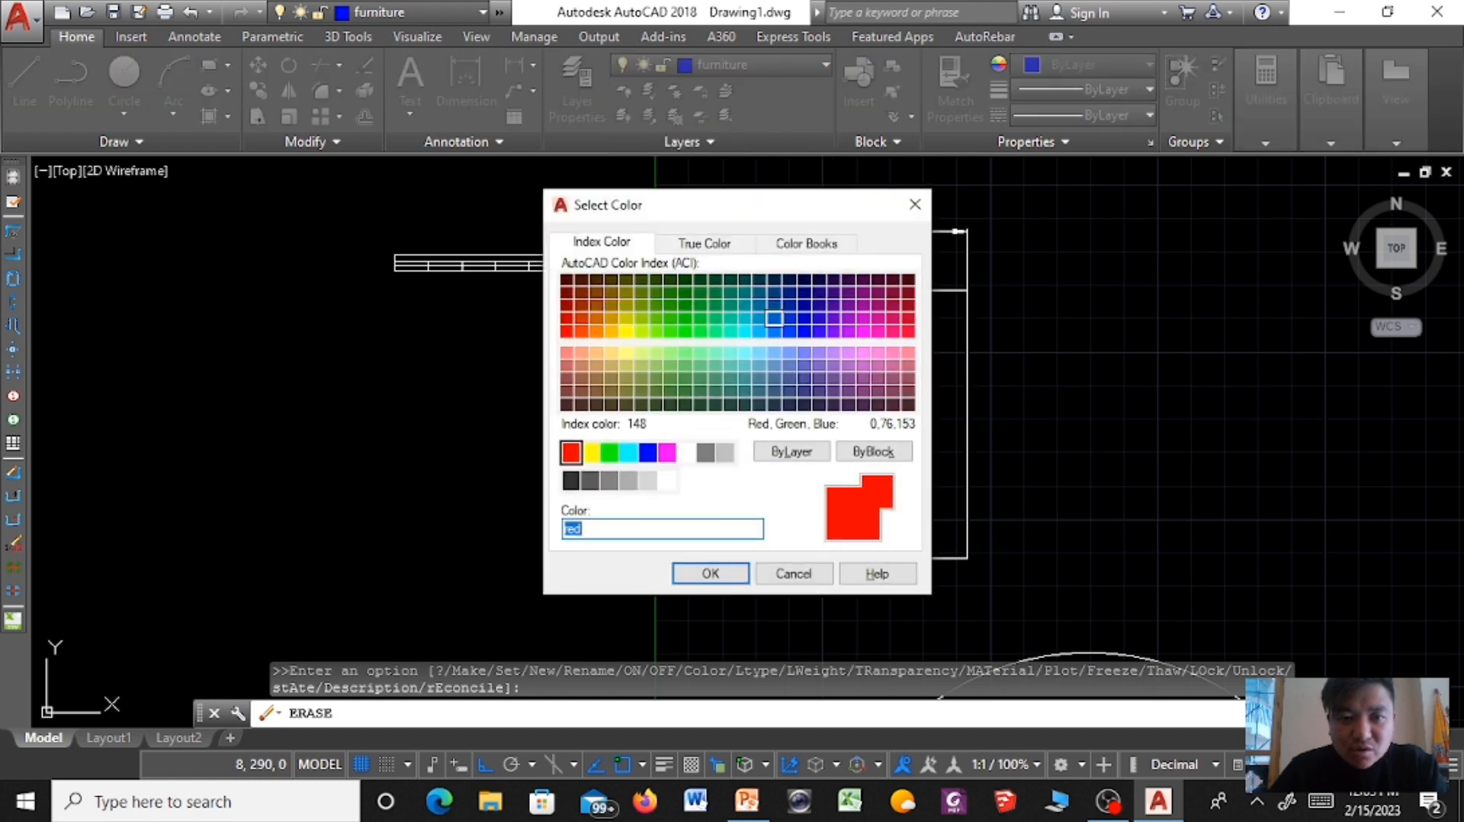
{"action": "left_click", "coordinate": [710, 573]}
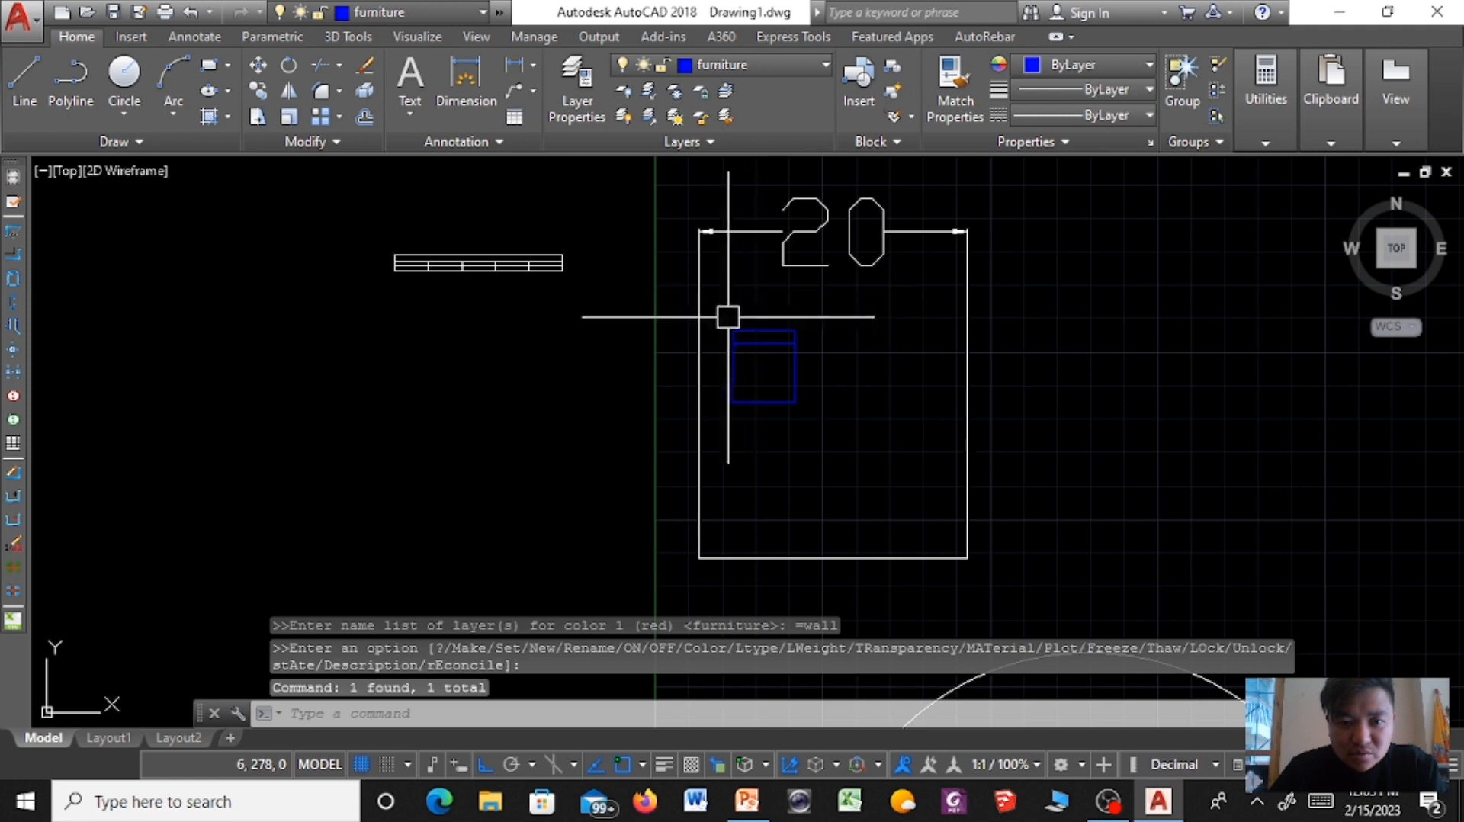
Try to give the square's left, right and bottom edges the wall layer's look by confirming red as that layer's color.
{"action": "left_click", "coordinate": [706, 324]}
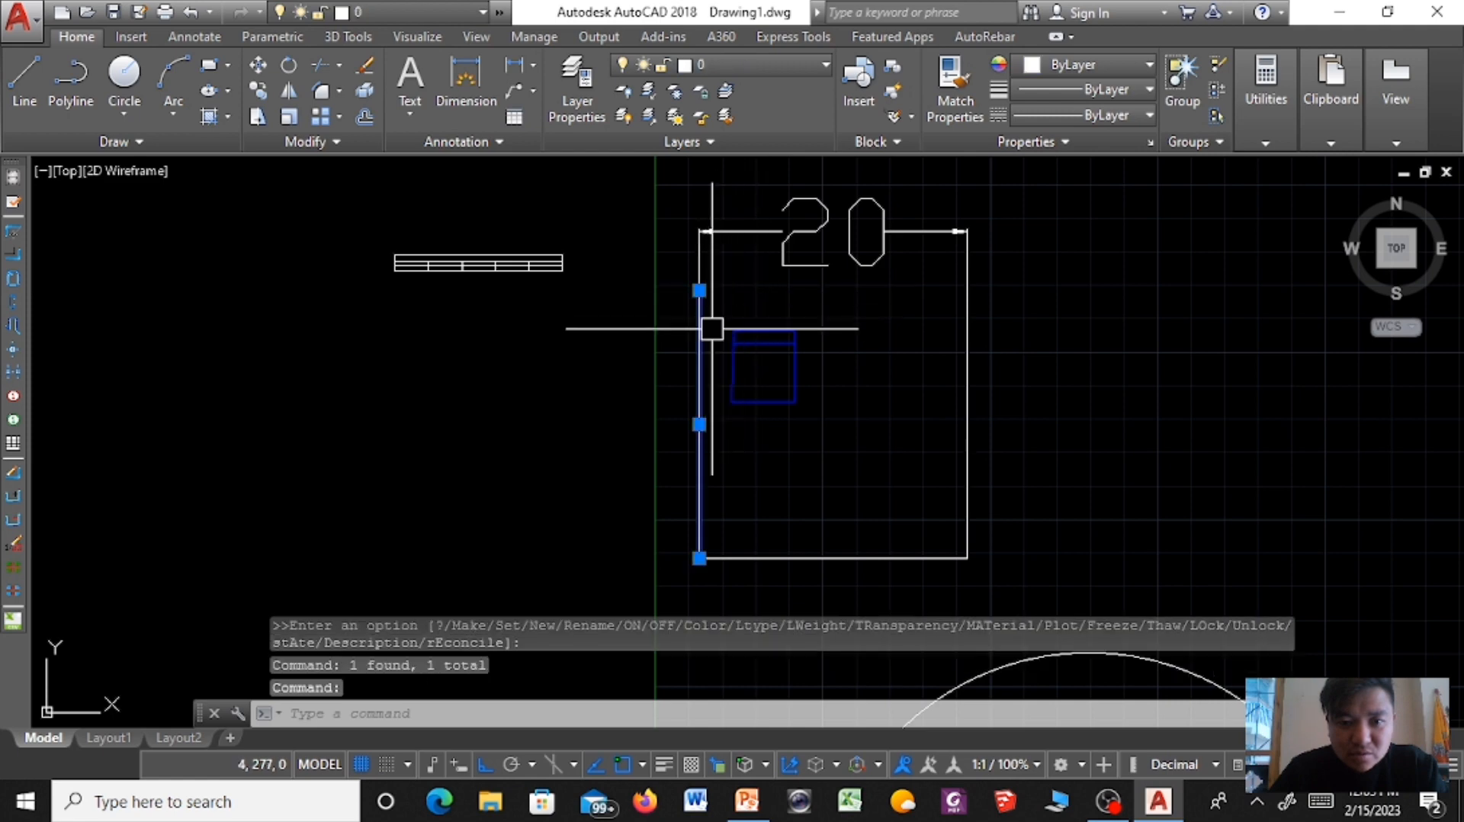
{"action": "left_click", "coordinate": [967, 341]}
{"action": "left_click", "coordinate": [866, 558]}
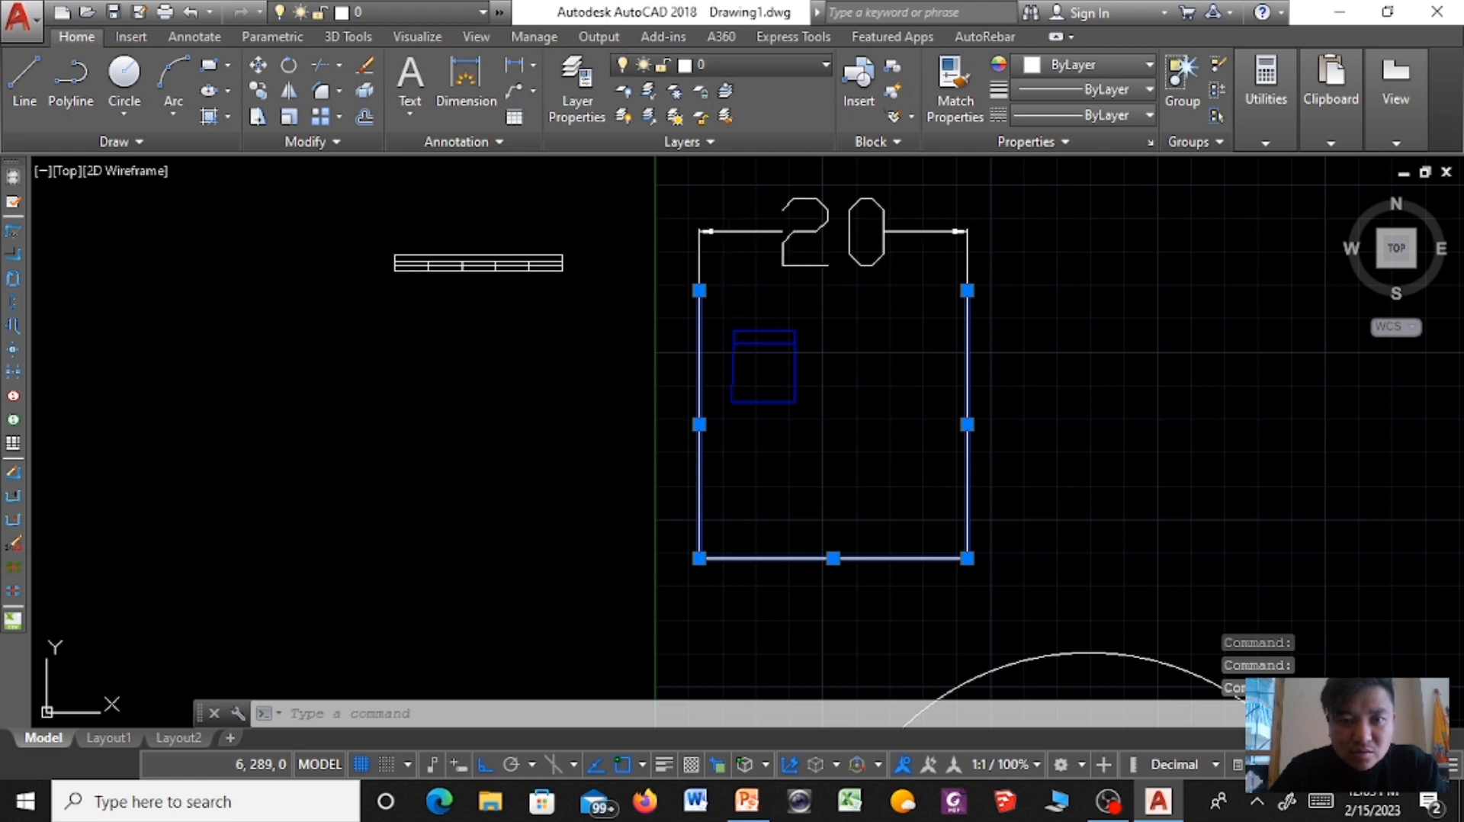
{"action": "left_click", "coordinate": [763, 65]}
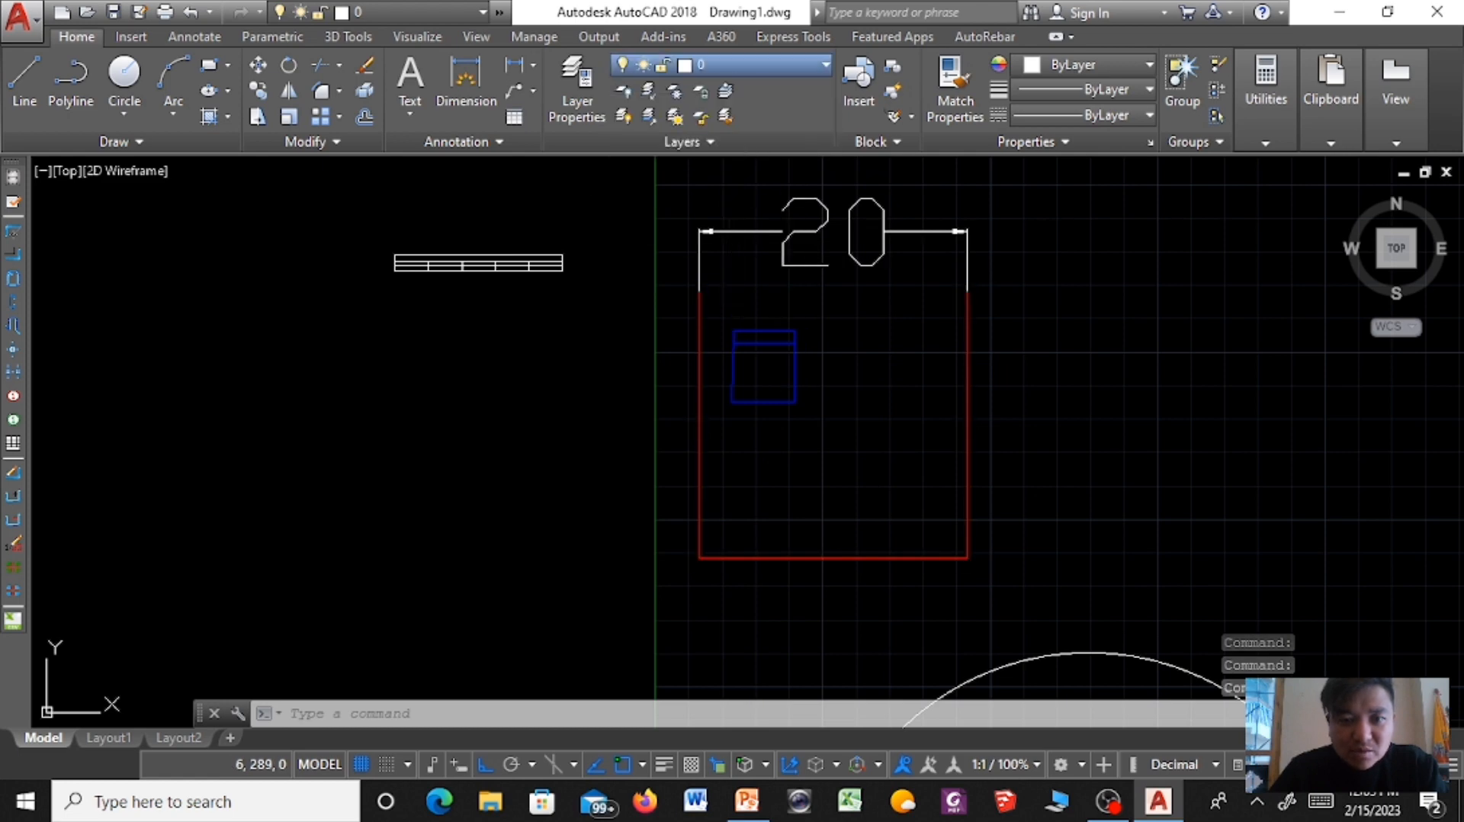
{"action": "left_click", "coordinate": [693, 142]}
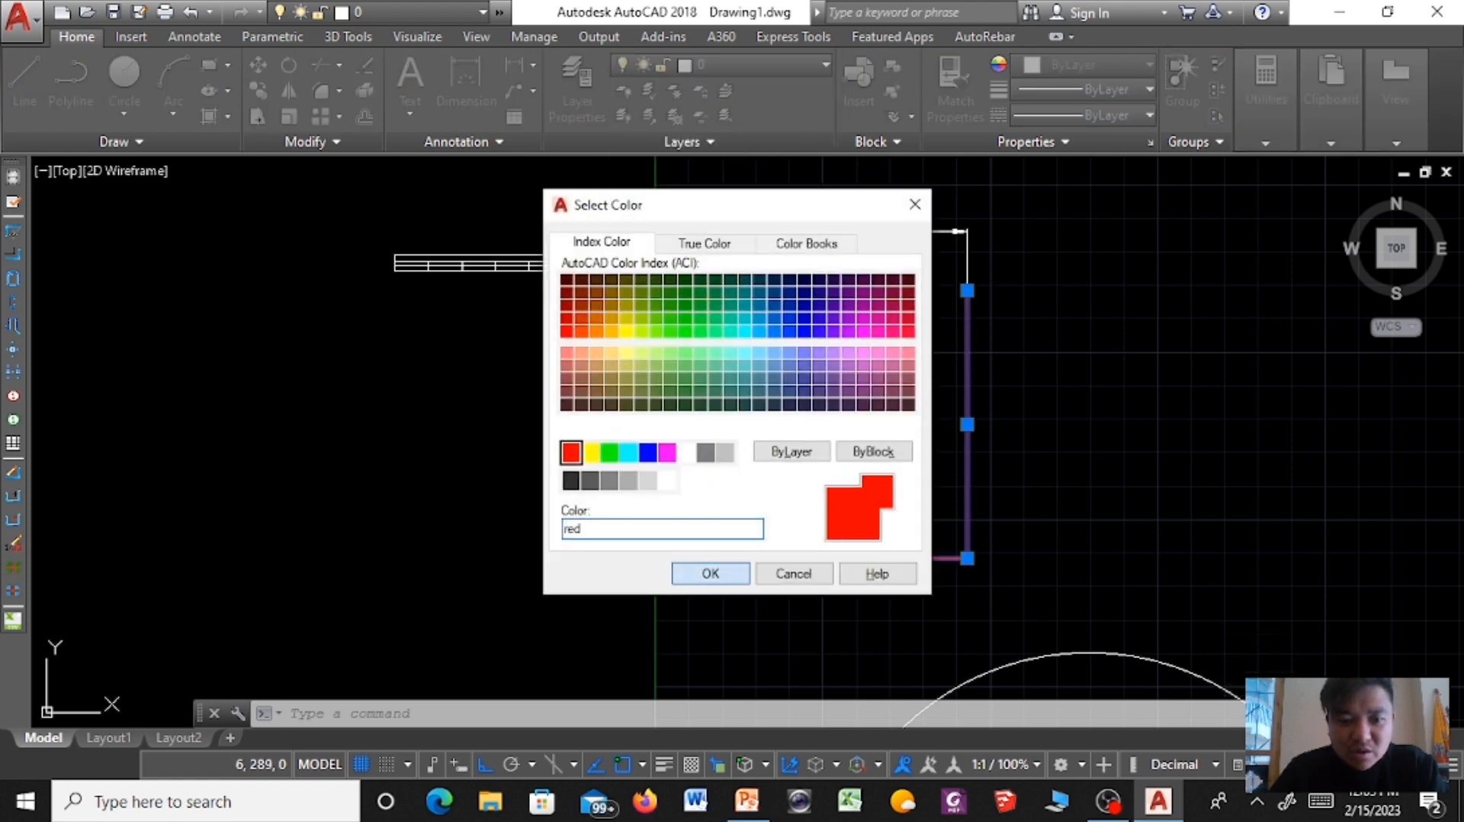
{"action": "left_click", "coordinate": [916, 205]}
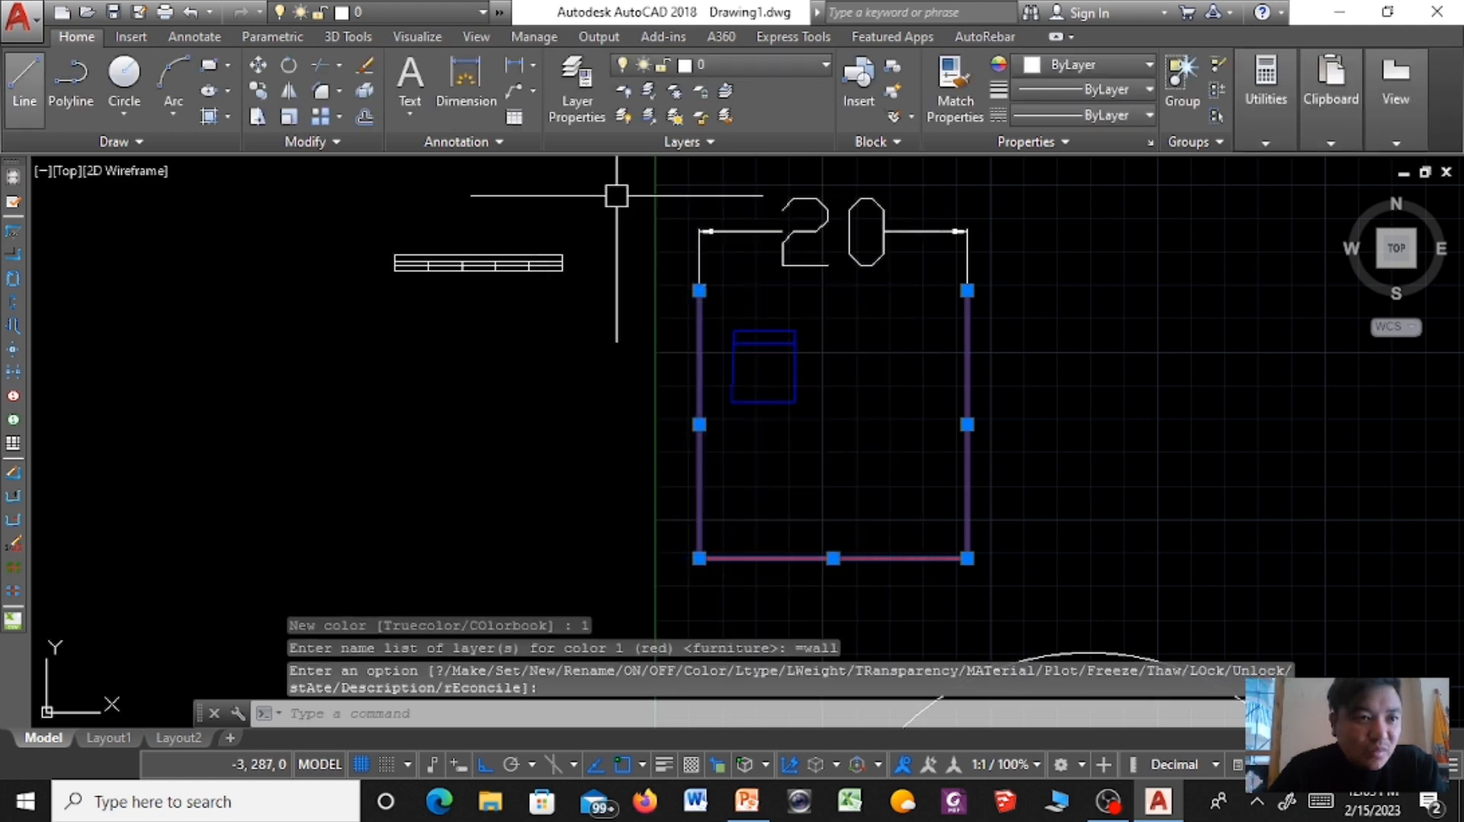
Lock and unlock the wall layer and reapply red as its color with the three square edges selected.
{"action": "left_click", "coordinate": [763, 65]}
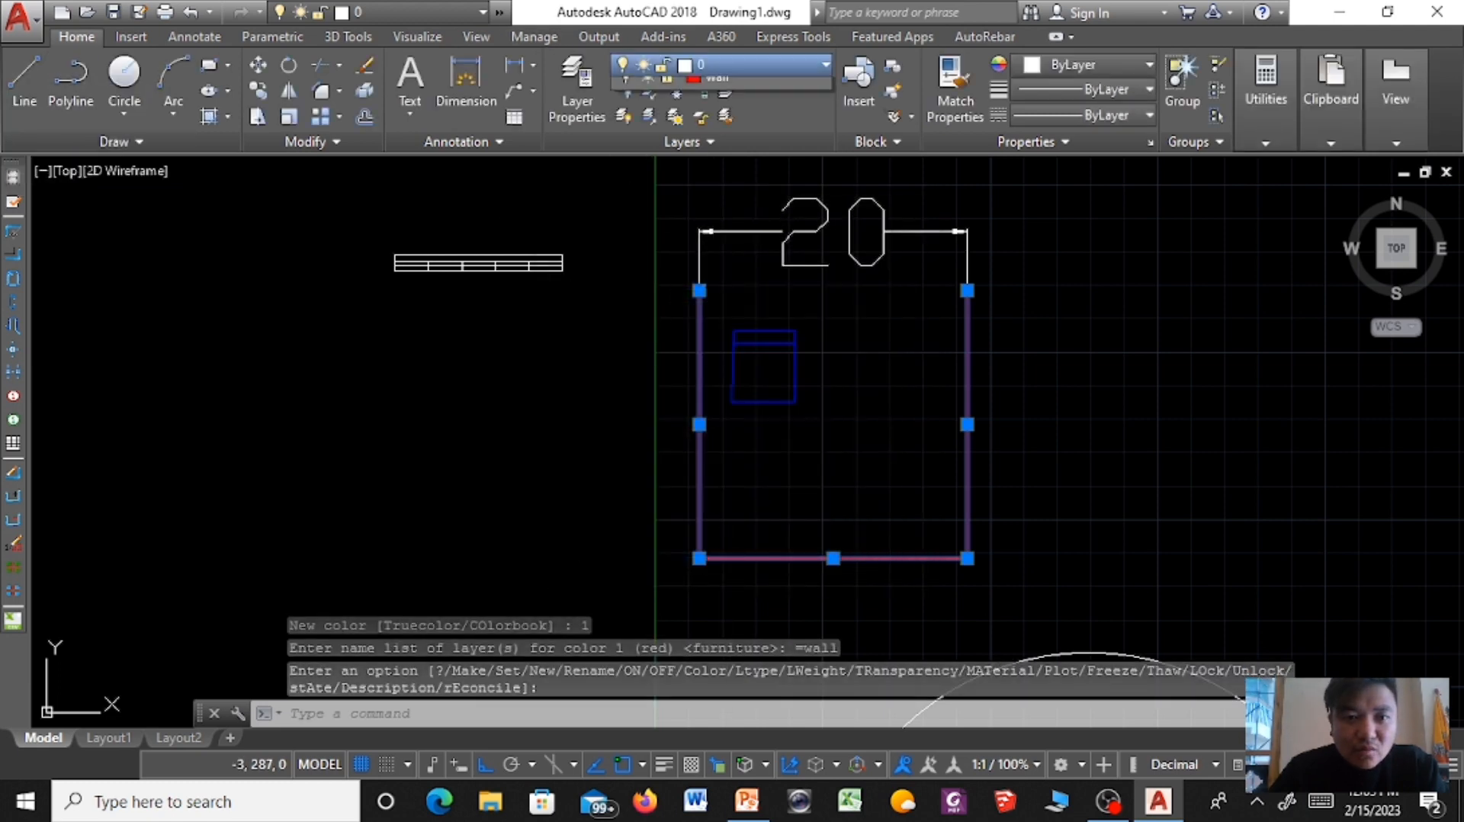
{"action": "left_click", "coordinate": [667, 142]}
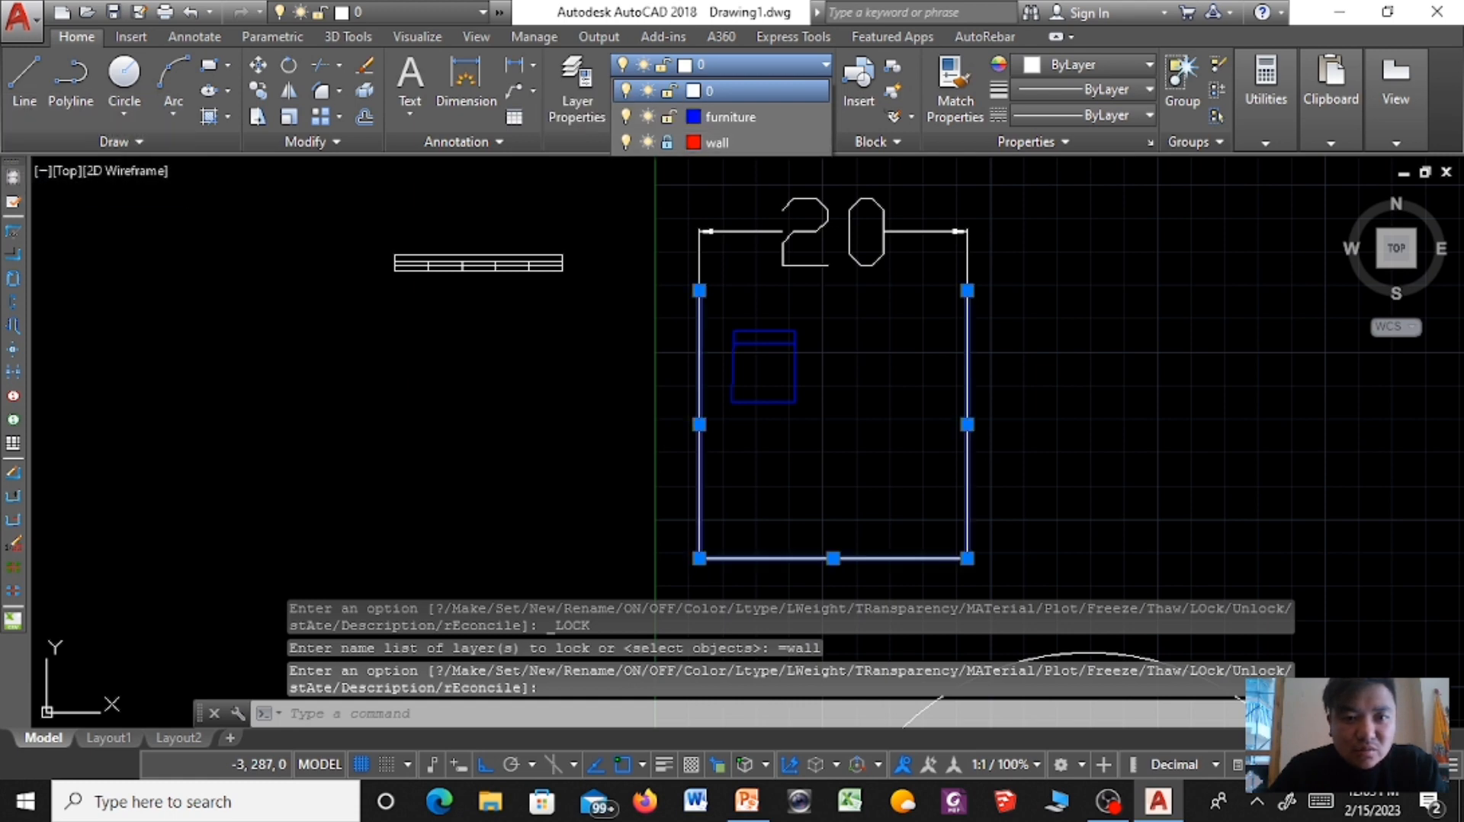
{"action": "left_click", "coordinate": [667, 143]}
{"action": "left_click", "coordinate": [693, 143]}
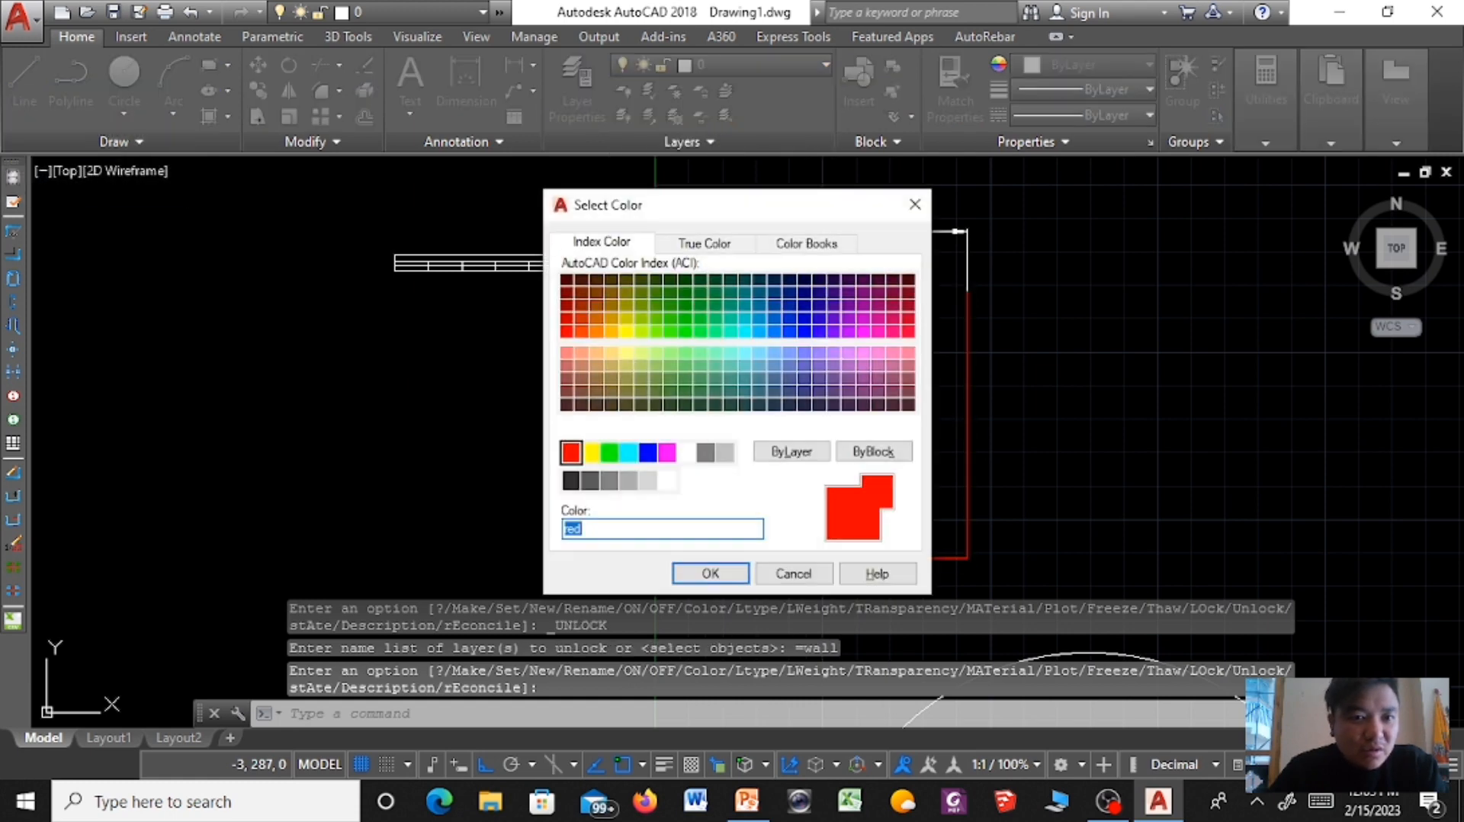
{"action": "key", "text": "Return"}
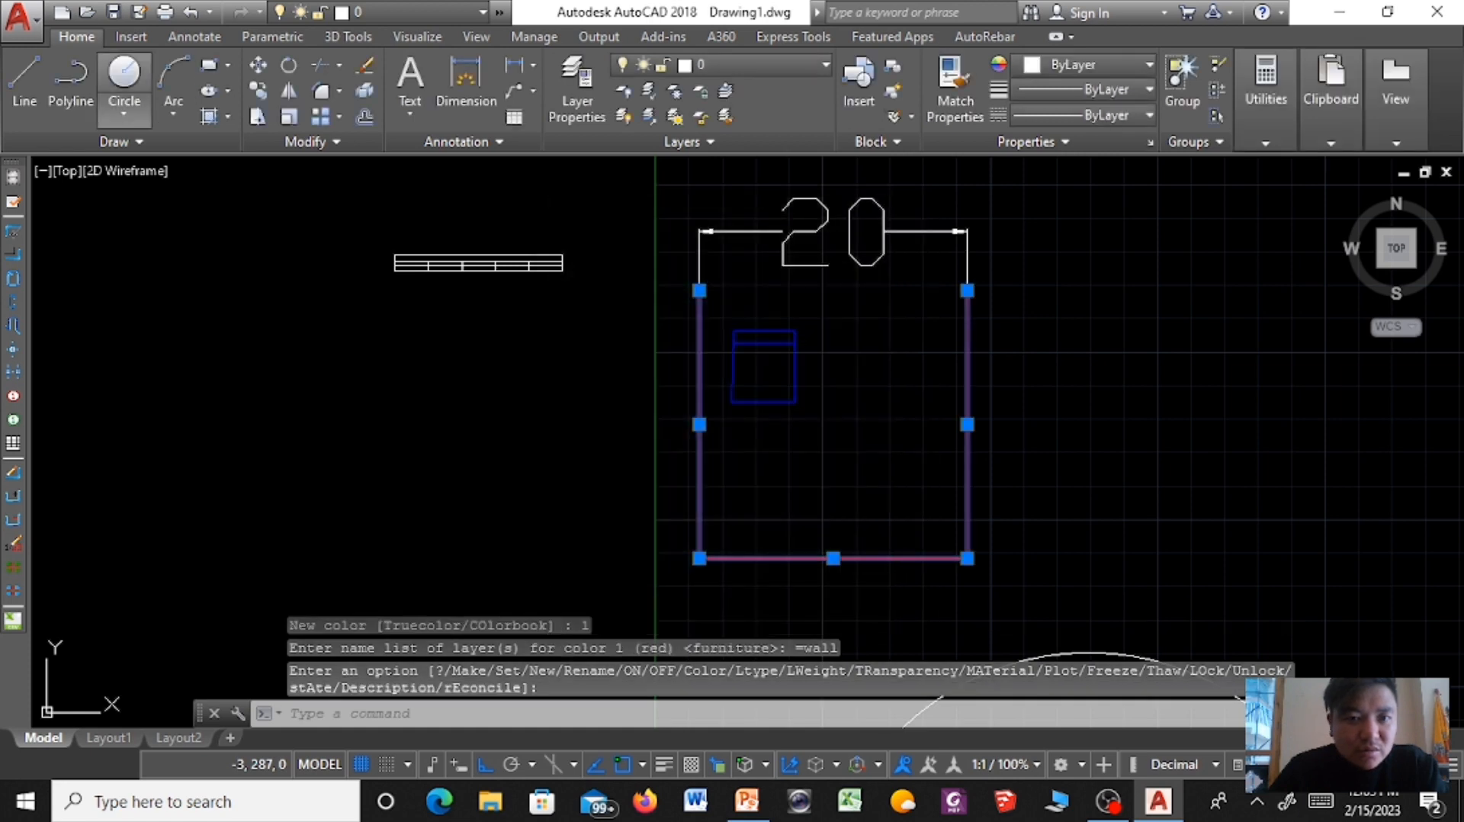
Draw a line between the square's two upper corners to close its open top.
{"action": "left_click", "coordinate": [24, 84]}
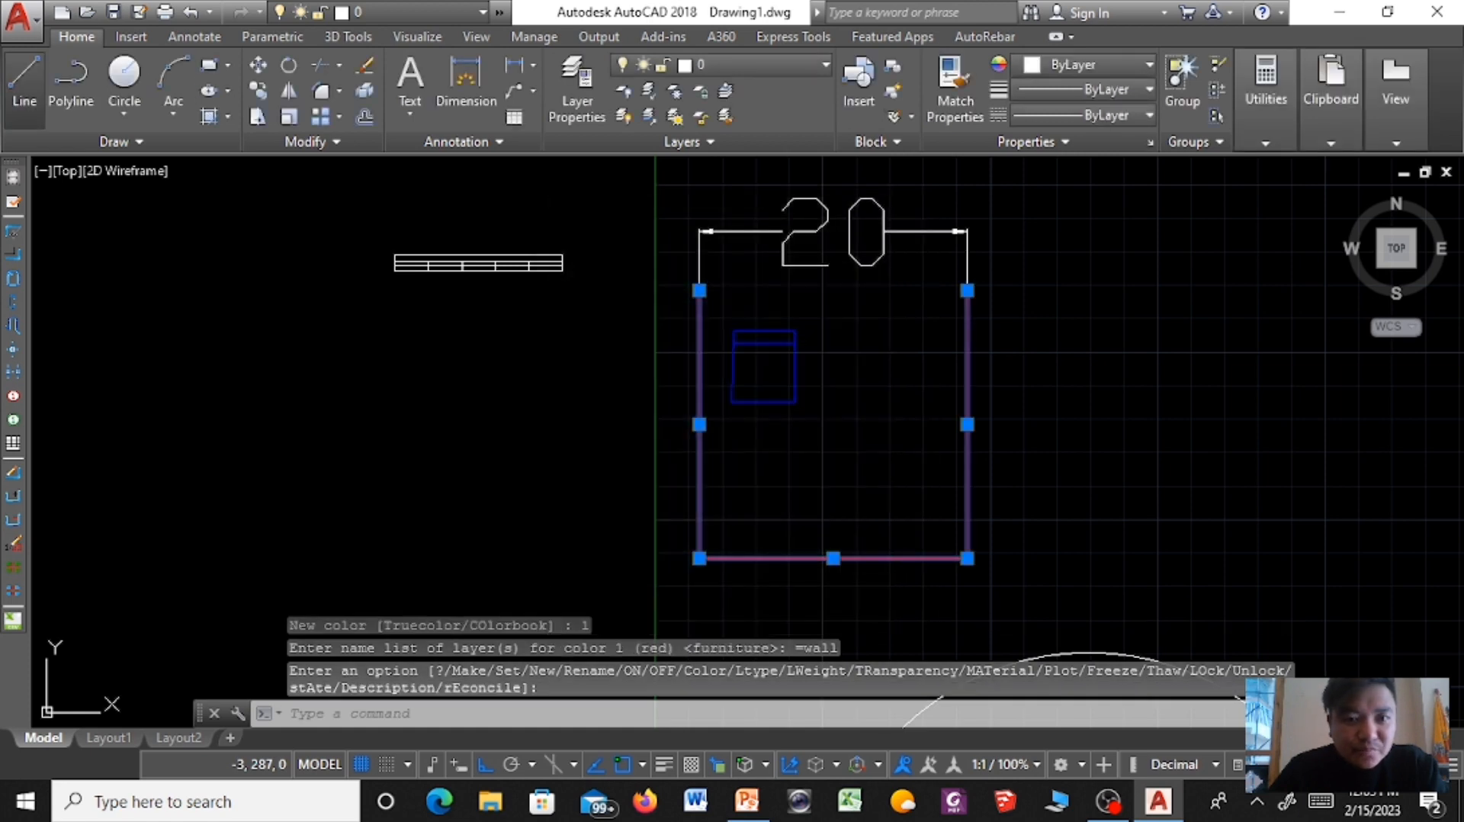
{"action": "left_click", "coordinate": [700, 289]}
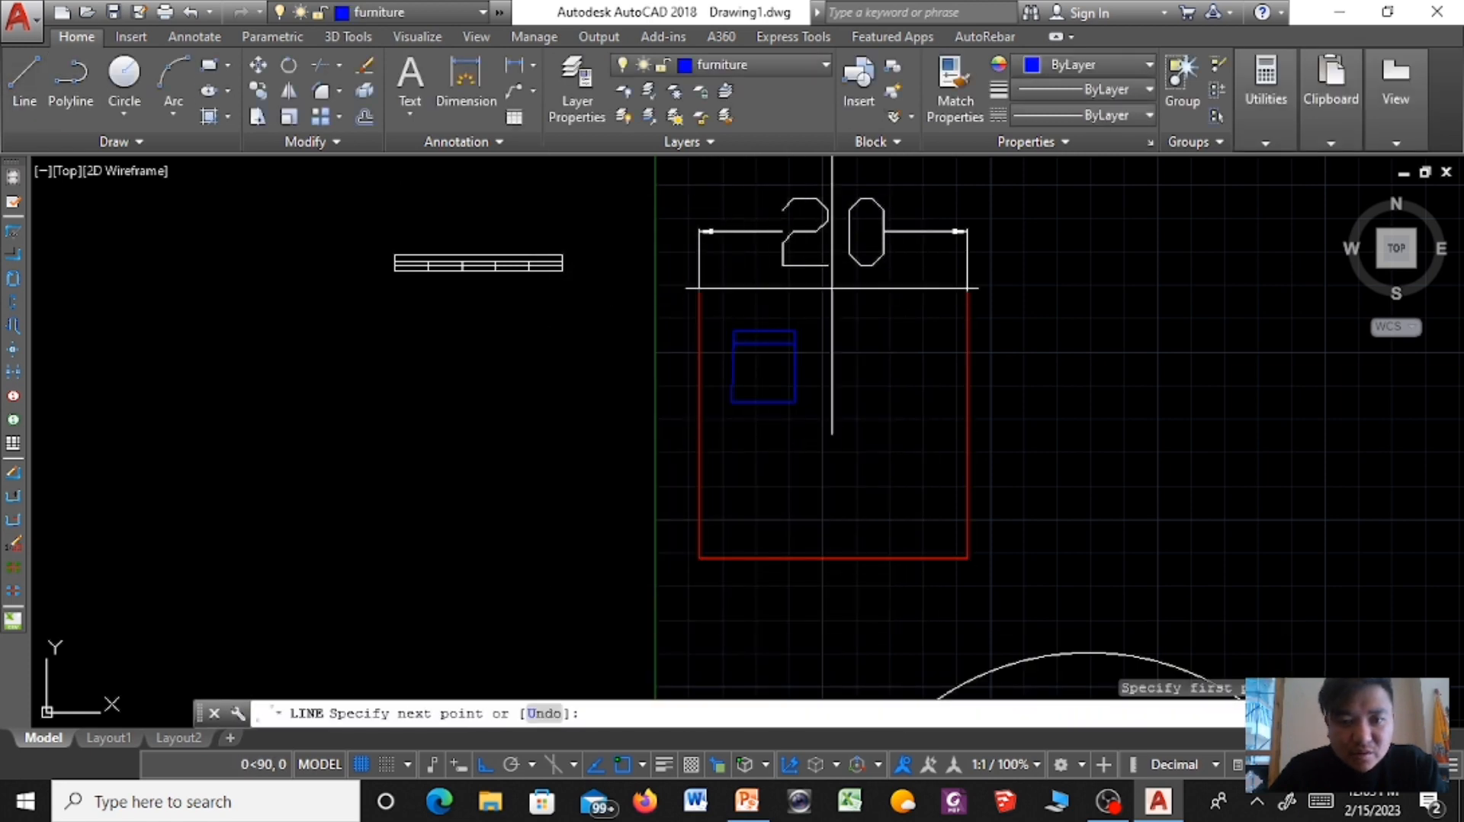
{"action": "left_click", "coordinate": [967, 290]}
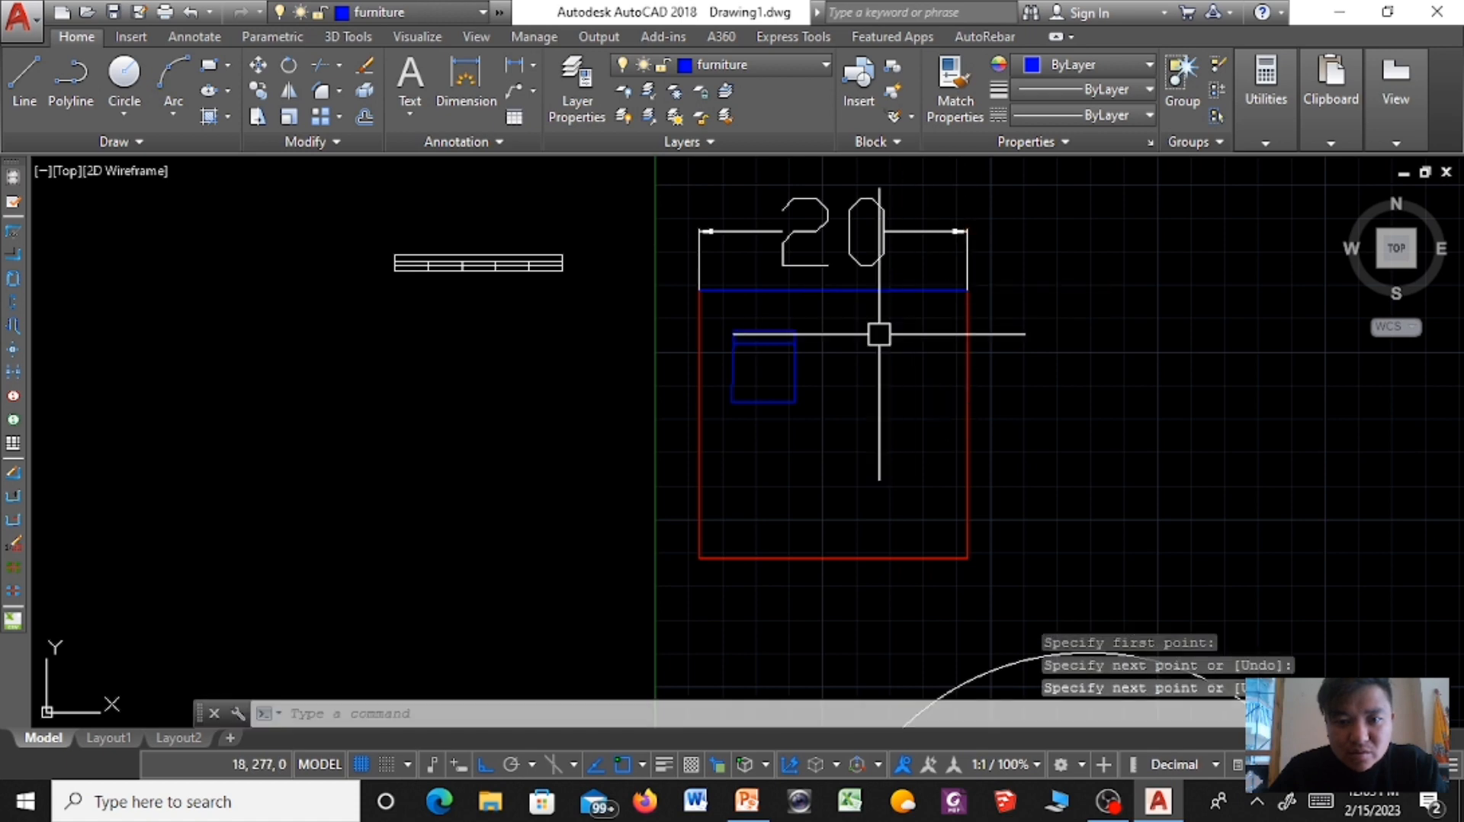
{"action": "key", "text": "Return"}
Move the square's top edge to the wall layer and clear the selection.
{"action": "left_click", "coordinate": [793, 288]}
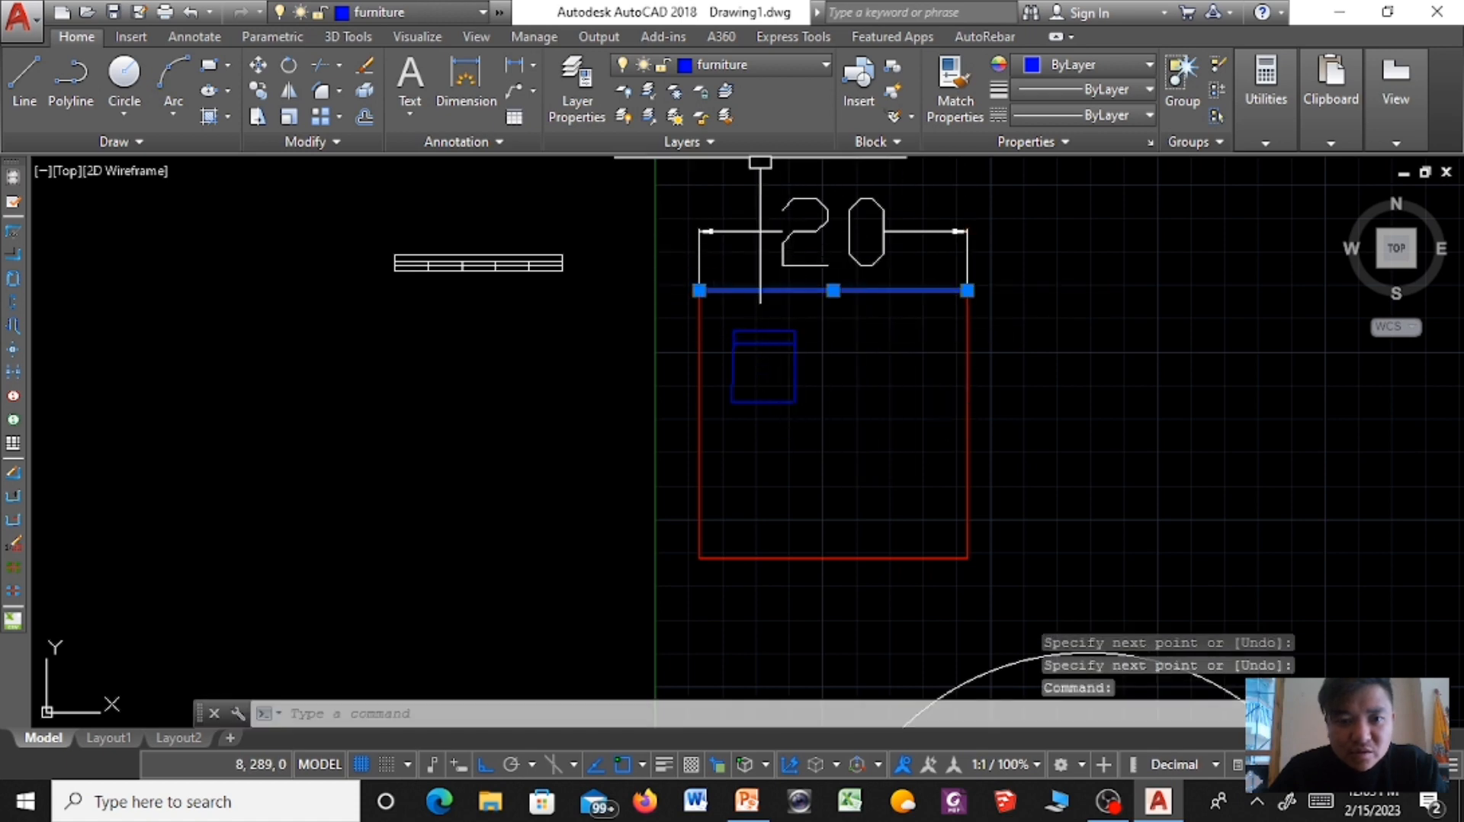
{"action": "left_click", "coordinate": [755, 65]}
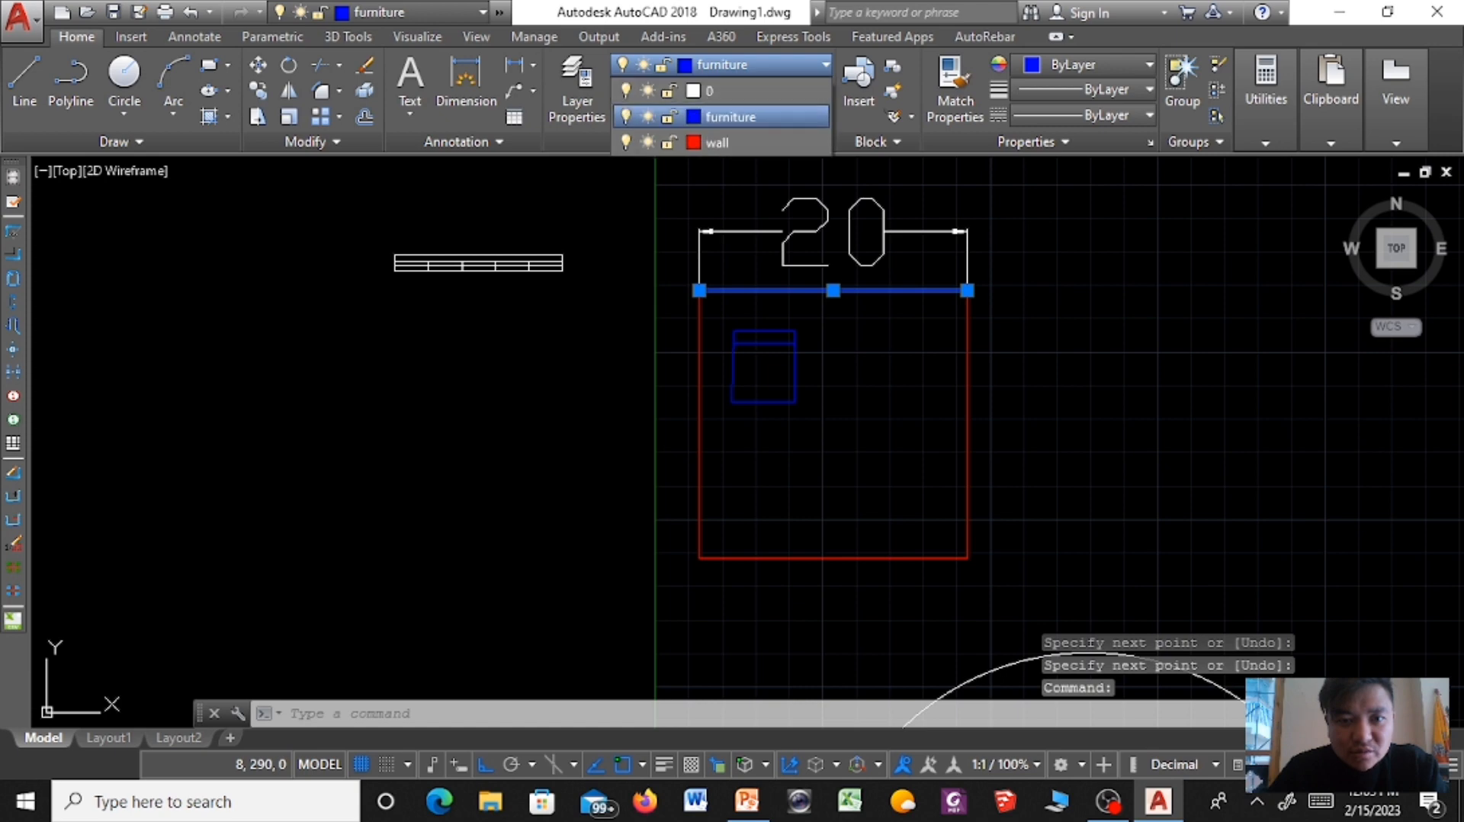
{"action": "left_click", "coordinate": [717, 142]}
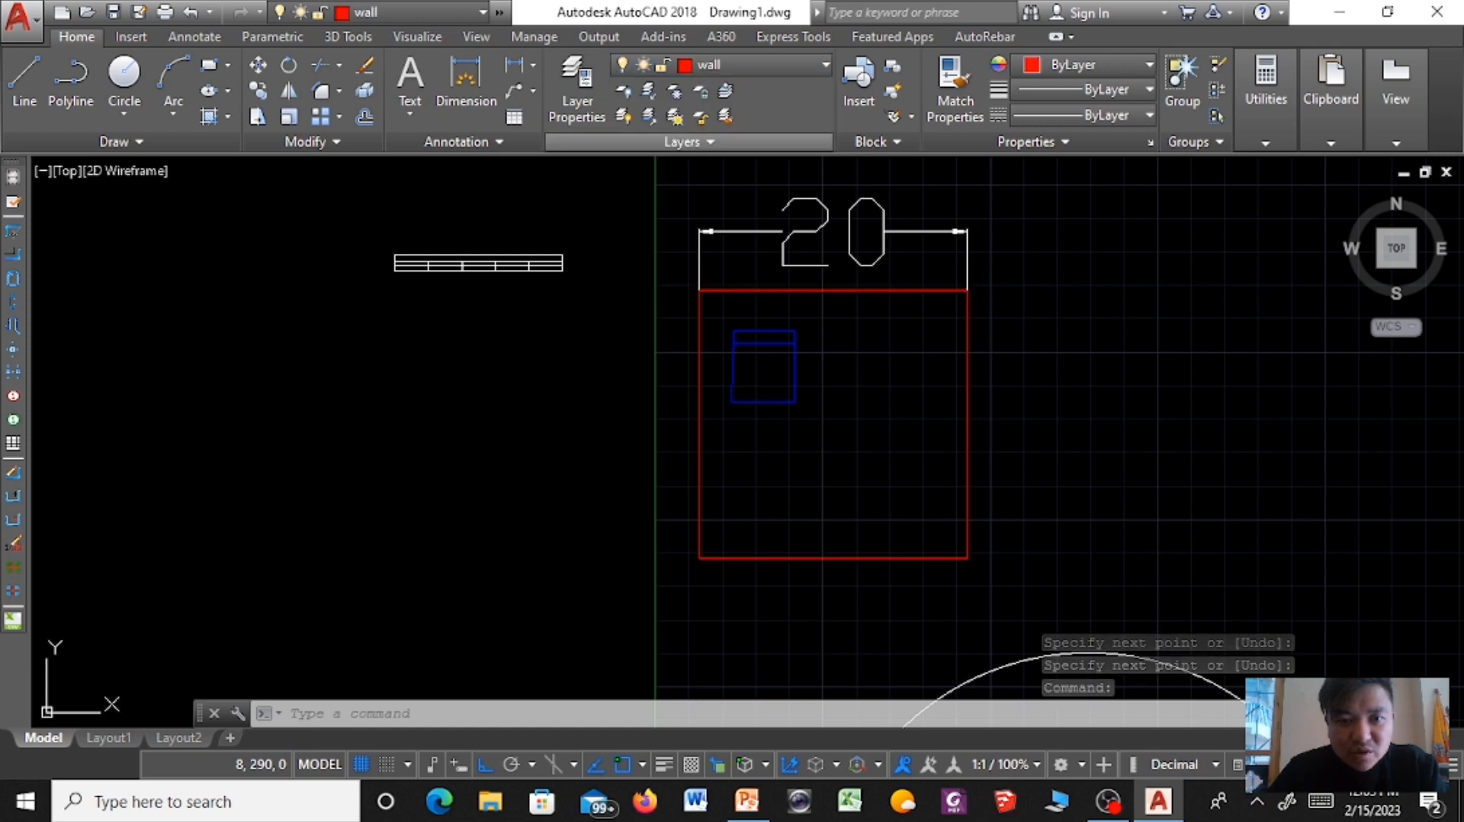
{"action": "left_click", "coordinate": [1080, 349]}
{"action": "key", "text": "Escape"}
{"action": "key", "text": "Escape"}
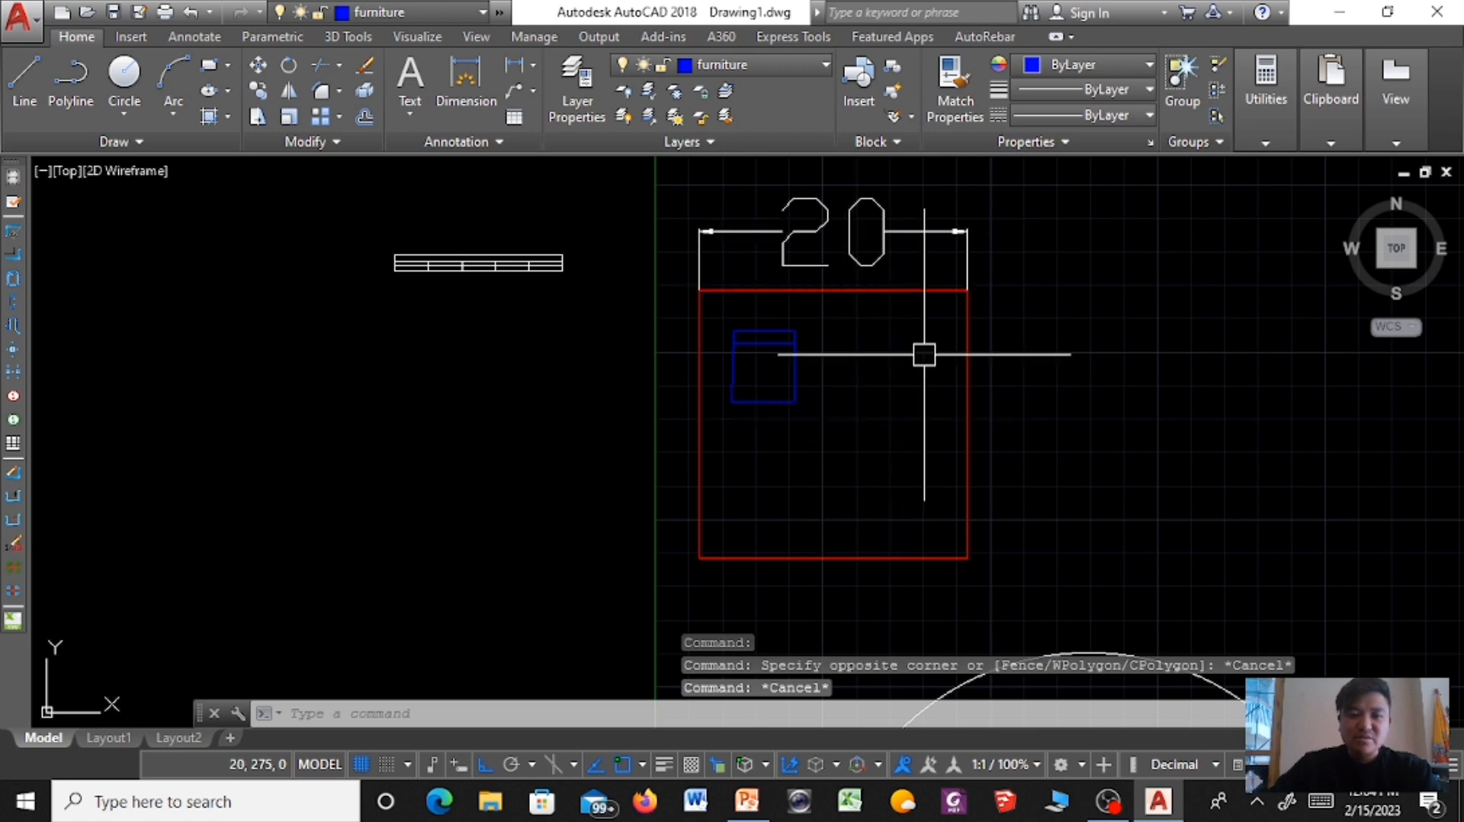
Examine how the square and the furniture shape appear in Layout1, and return to model space.
{"action": "scroll", "coordinate": [854, 297], "scroll_direction": "down", "scroll_amount": 3}
{"action": "scroll", "coordinate": [860, 340], "scroll_direction": "up", "scroll_amount": 4}
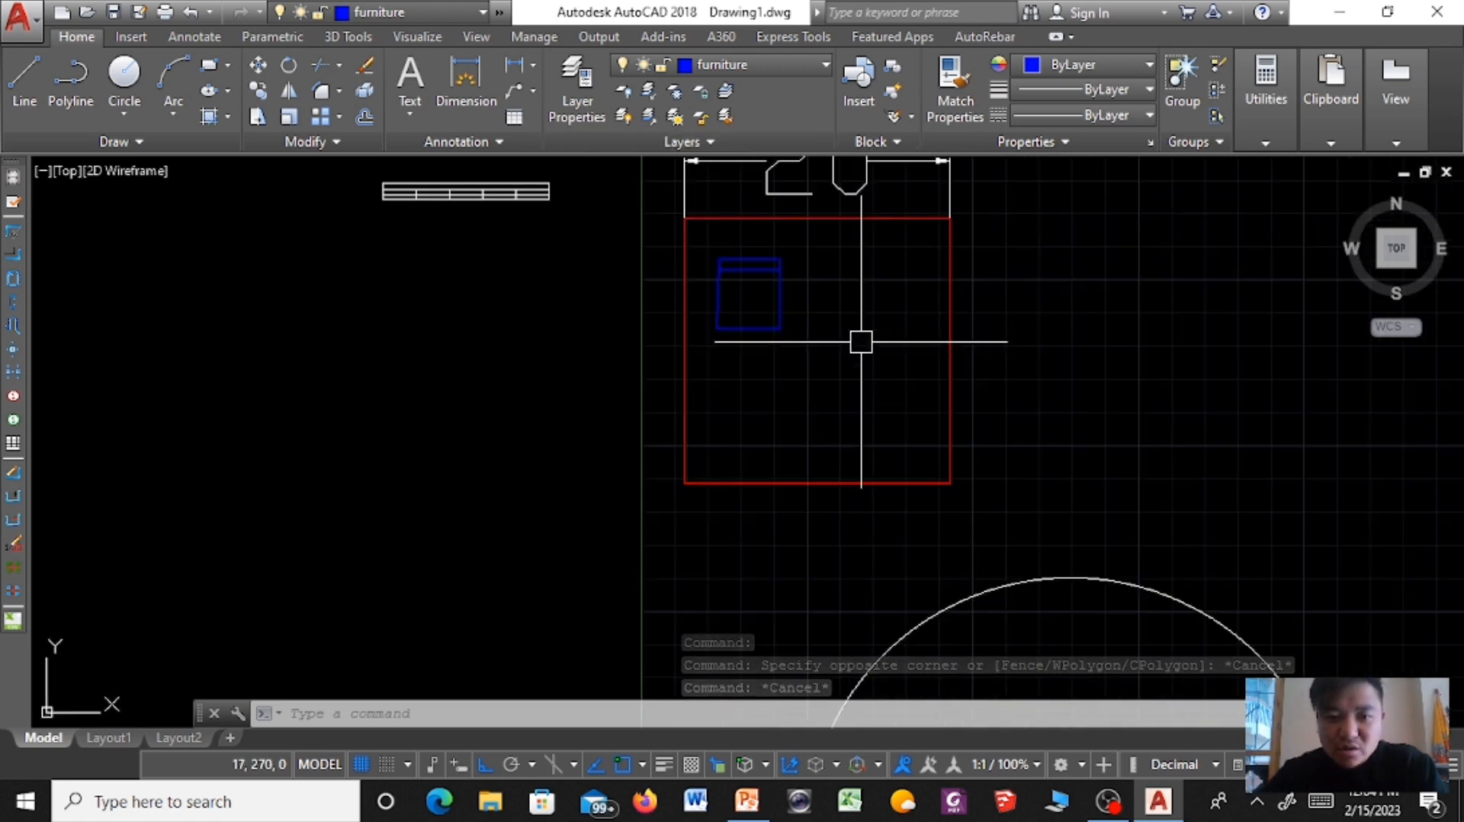
{"action": "left_click", "coordinate": [108, 737]}
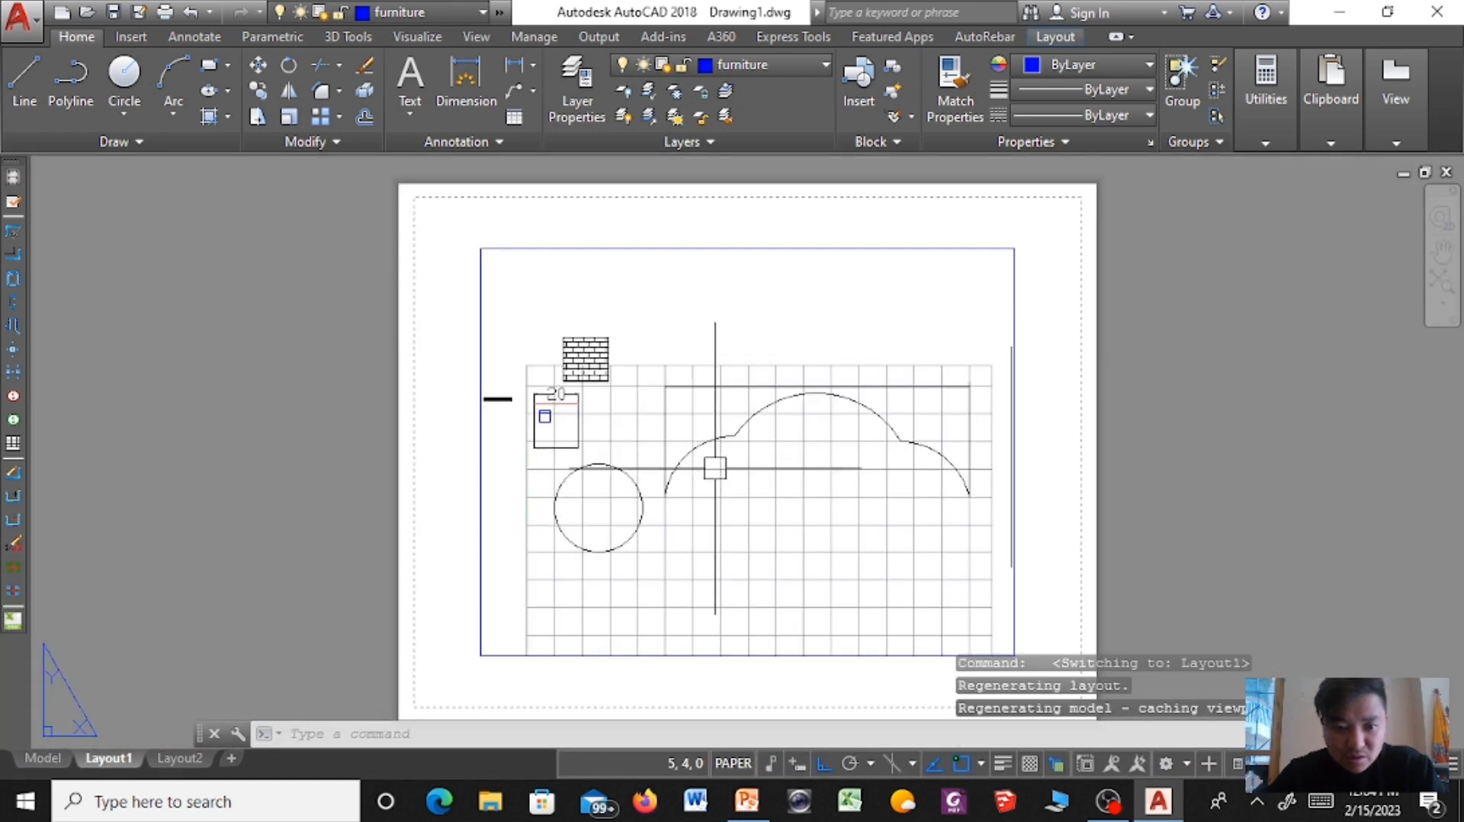
{"action": "scroll", "coordinate": [526, 434], "scroll_direction": "up", "scroll_amount": 8}
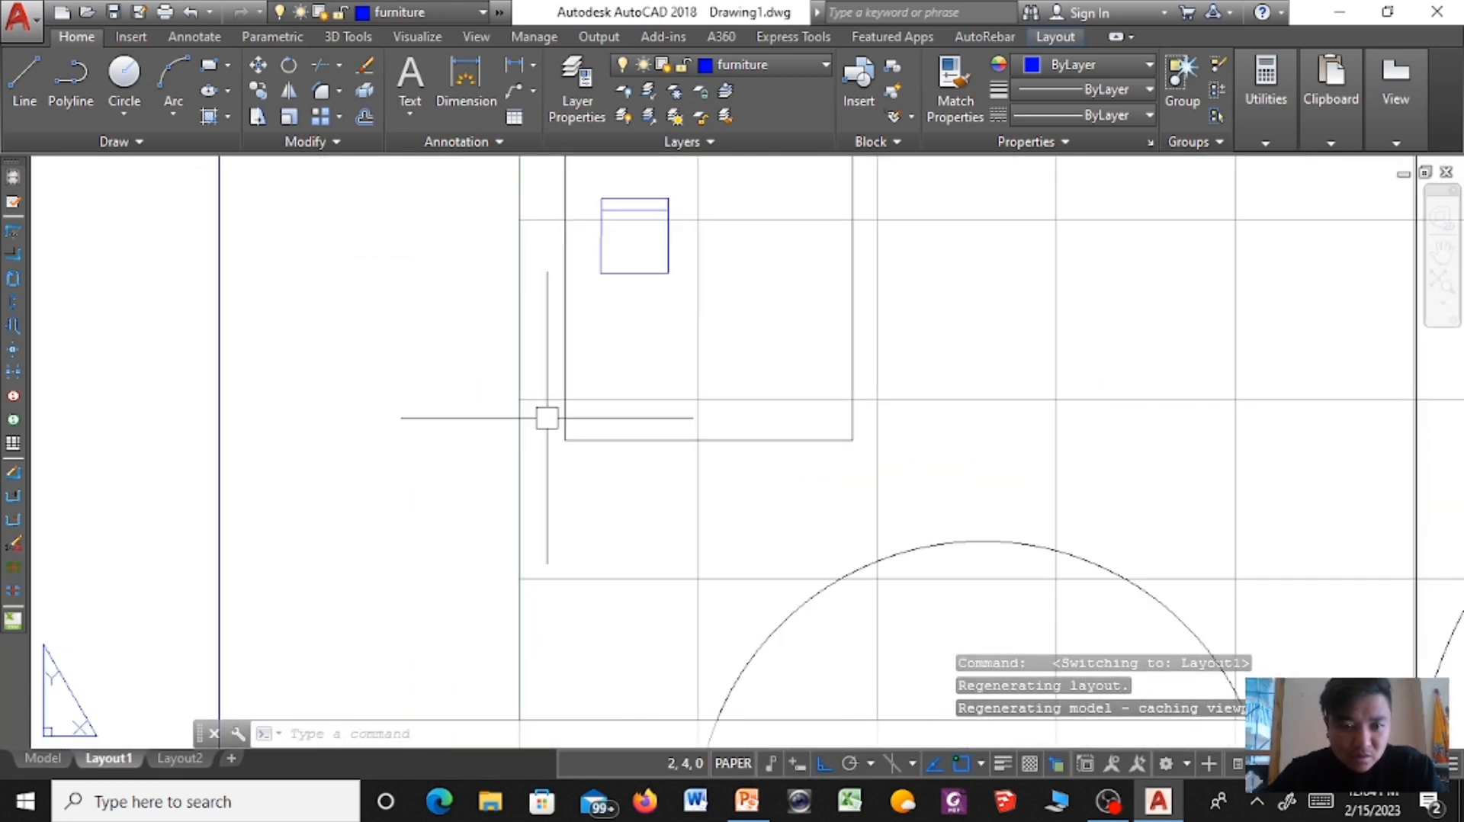
{"action": "scroll", "coordinate": [546, 414], "scroll_direction": "down", "scroll_amount": 2}
{"action": "scroll", "coordinate": [556, 328], "scroll_direction": "down", "scroll_amount": 1}
{"action": "scroll", "coordinate": [572, 236], "scroll_direction": "up", "scroll_amount": 5}
{"action": "scroll", "coordinate": [714, 351], "scroll_direction": "down", "scroll_amount": 6}
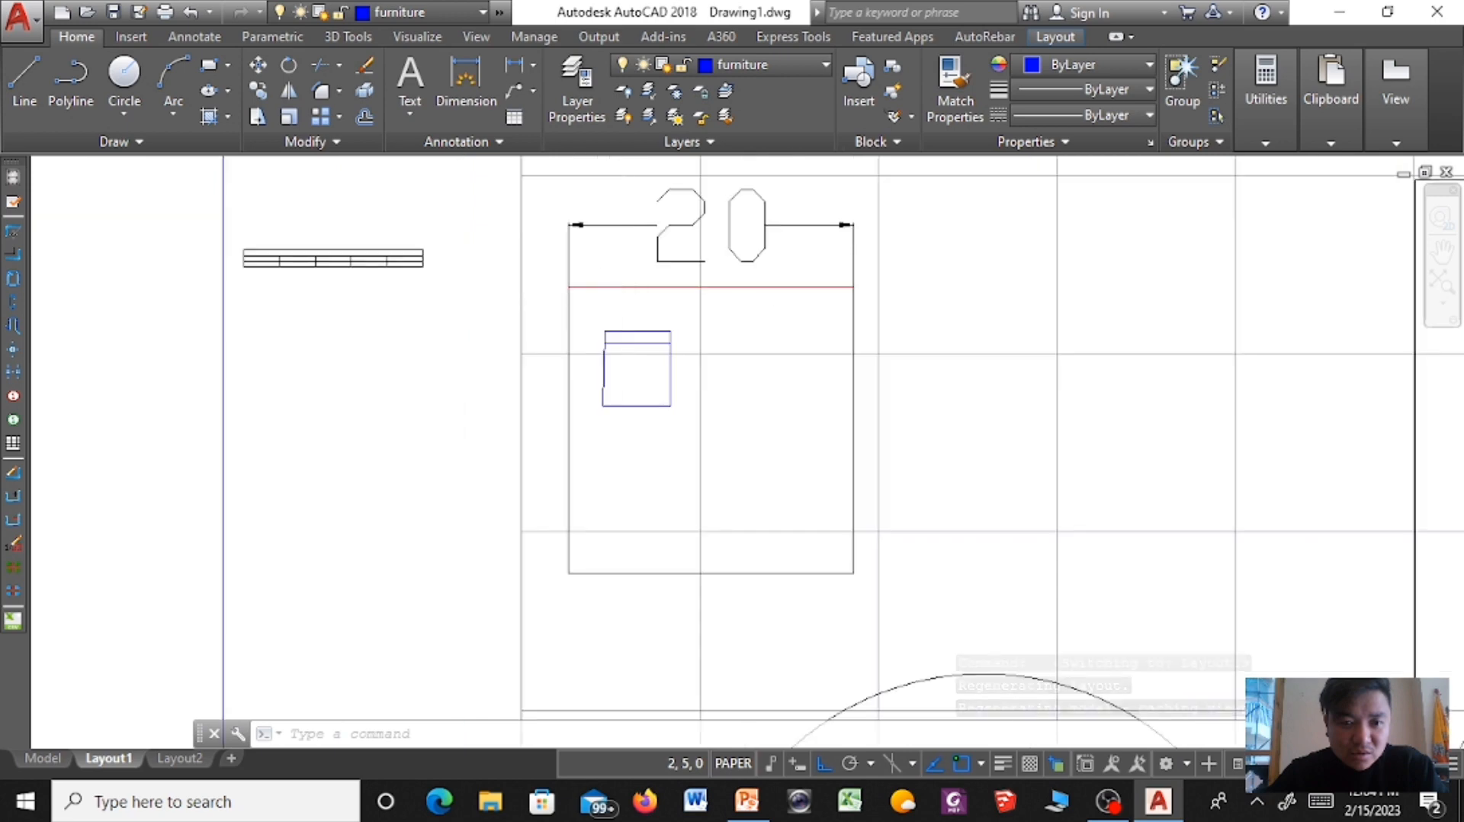
{"action": "scroll", "coordinate": [714, 351], "scroll_direction": "down", "scroll_amount": 5}
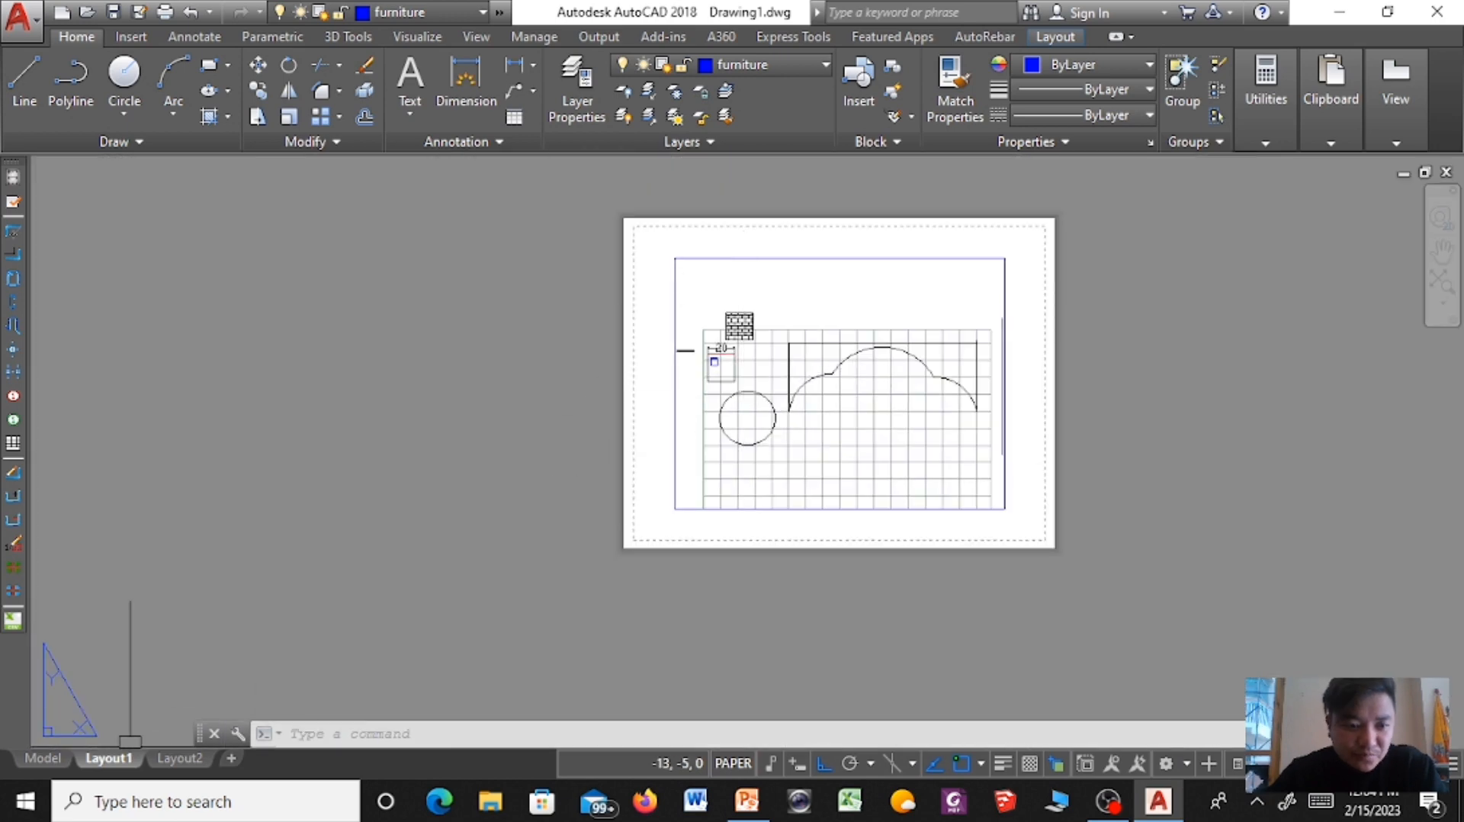
{"action": "left_click", "coordinate": [43, 758]}
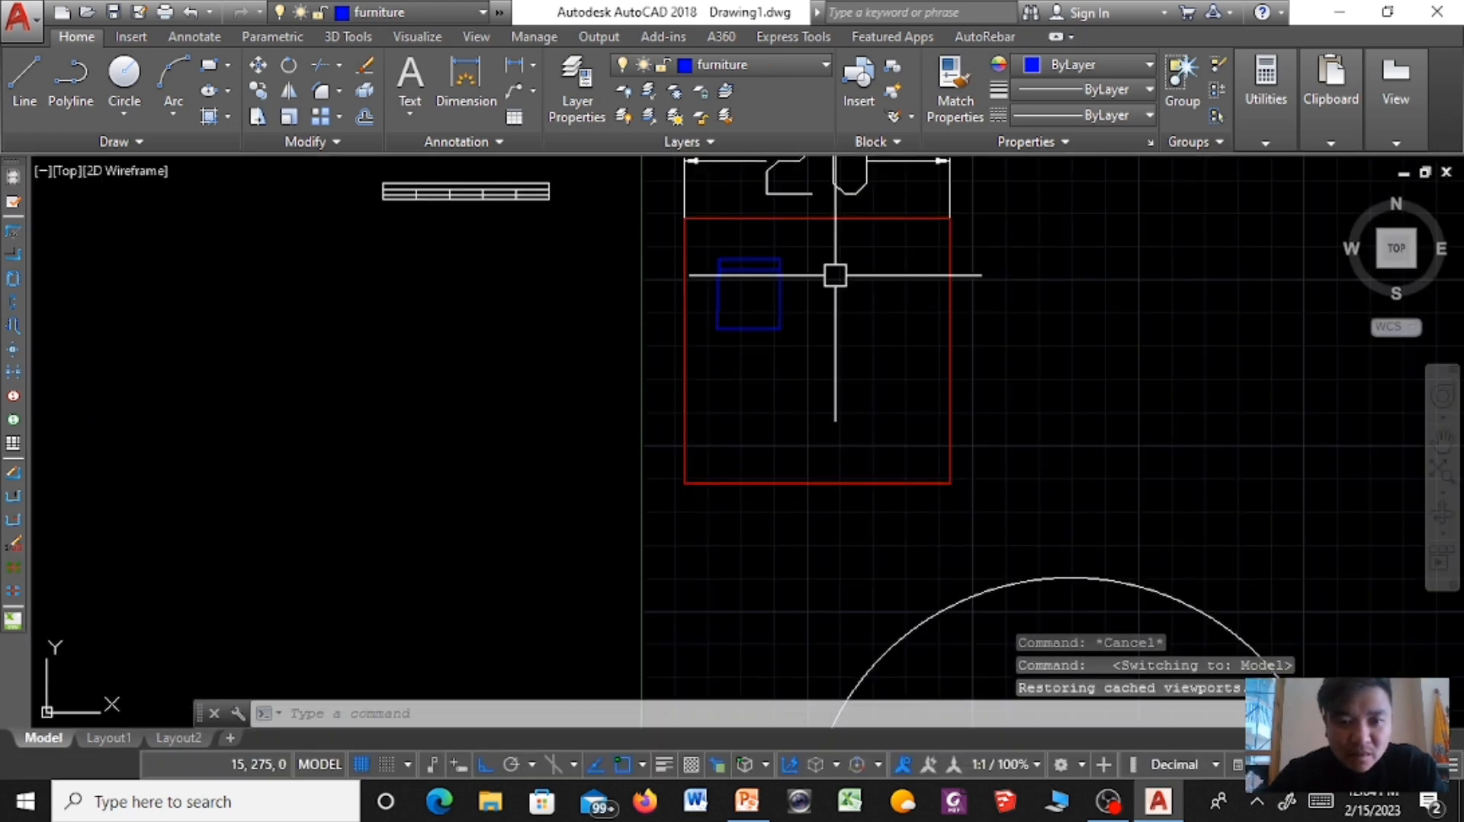
Select all four edges of the square around the furniture shape and assign them to the wall layer.
{"action": "scroll", "coordinate": [809, 225], "scroll_direction": "up", "scroll_amount": 3}
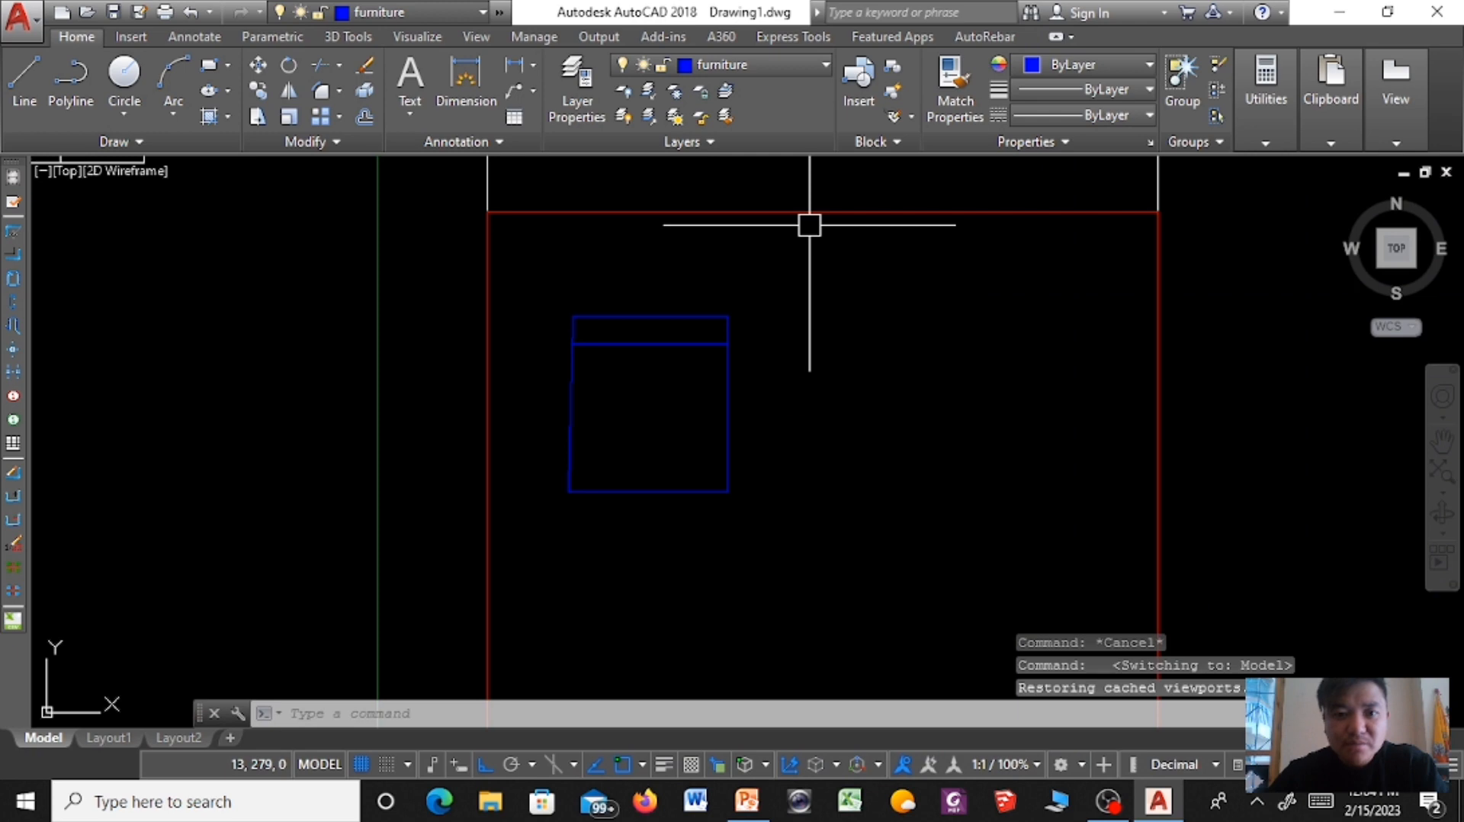
{"action": "left_click", "coordinate": [488, 288]}
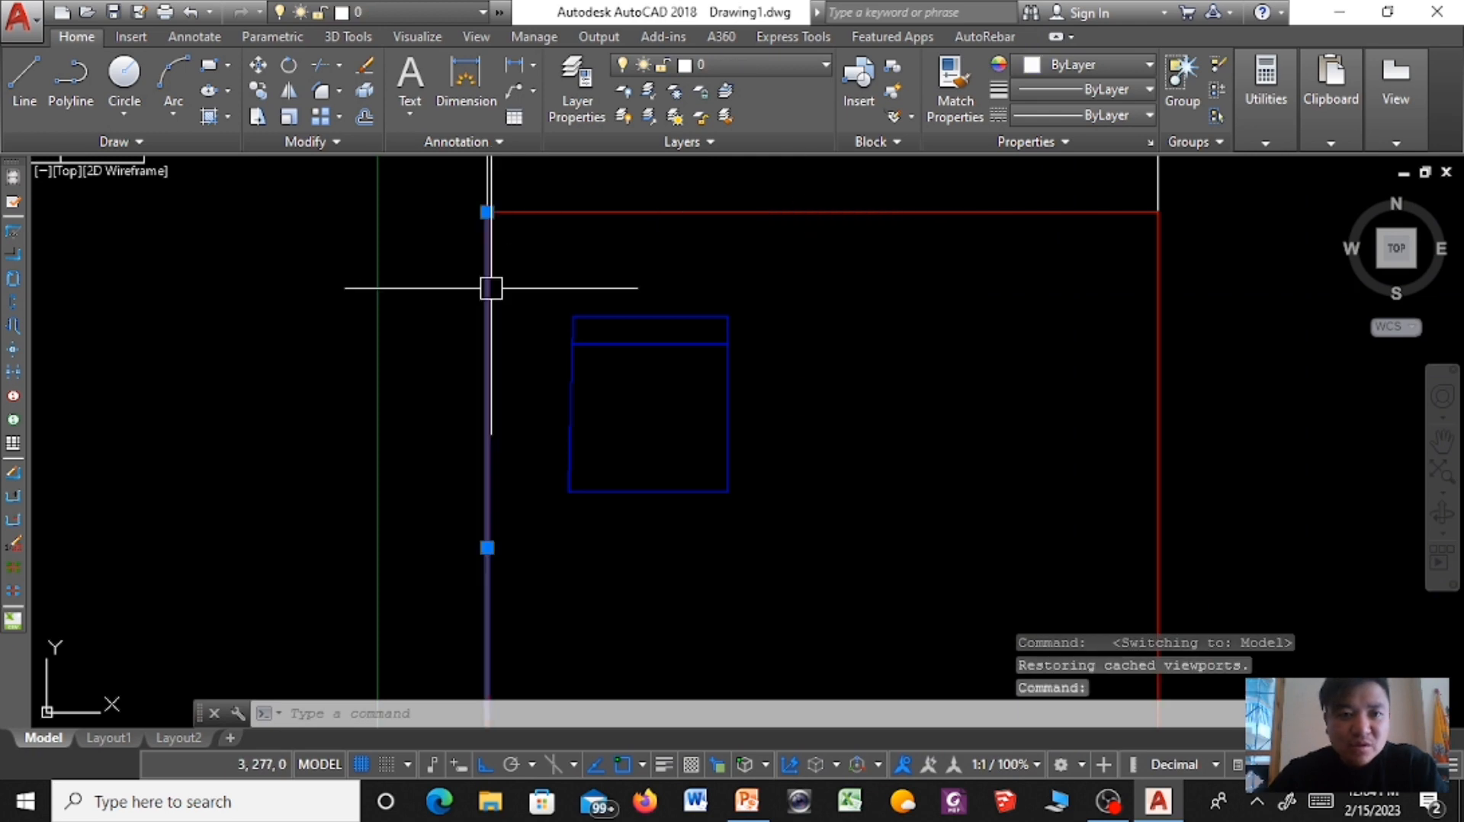
{"action": "left_click", "coordinate": [1157, 326]}
{"action": "scroll", "coordinate": [996, 248], "scroll_direction": "down", "scroll_amount": 4}
{"action": "left_click", "coordinate": [893, 500]}
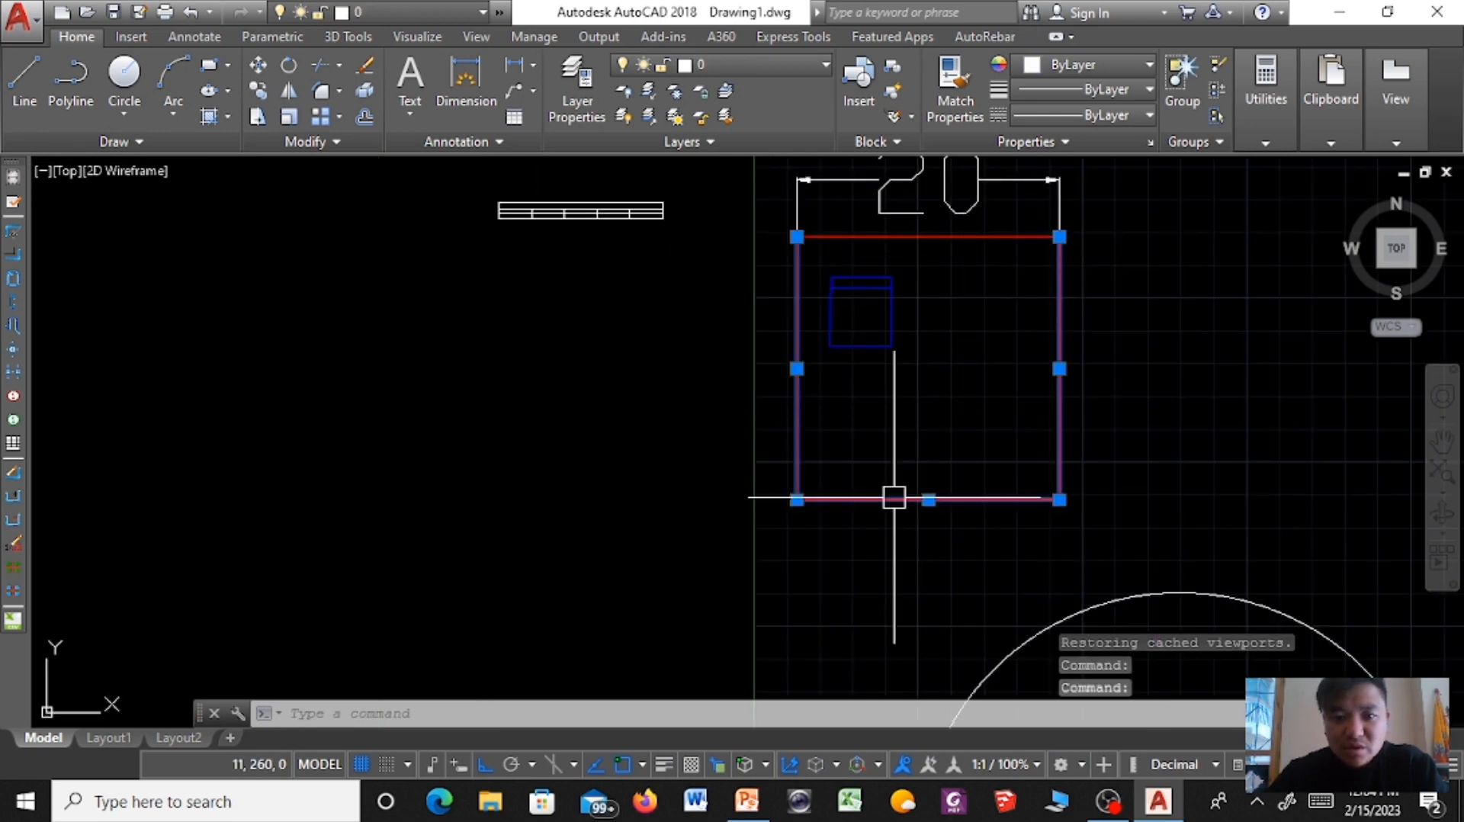
{"action": "left_click", "coordinate": [869, 235]}
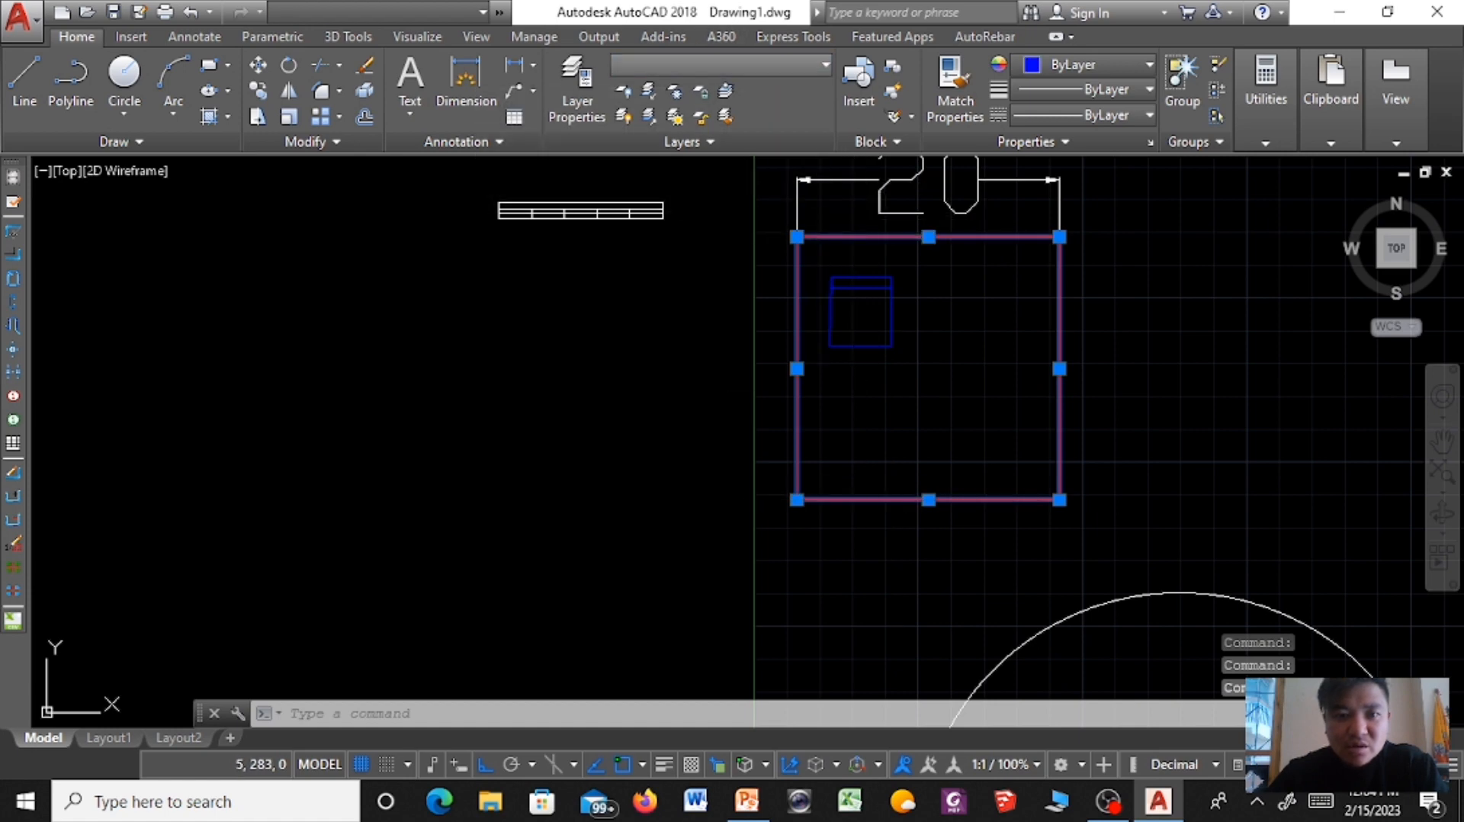
{"action": "left_click", "coordinate": [718, 65]}
{"action": "left_click", "coordinate": [708, 144]}
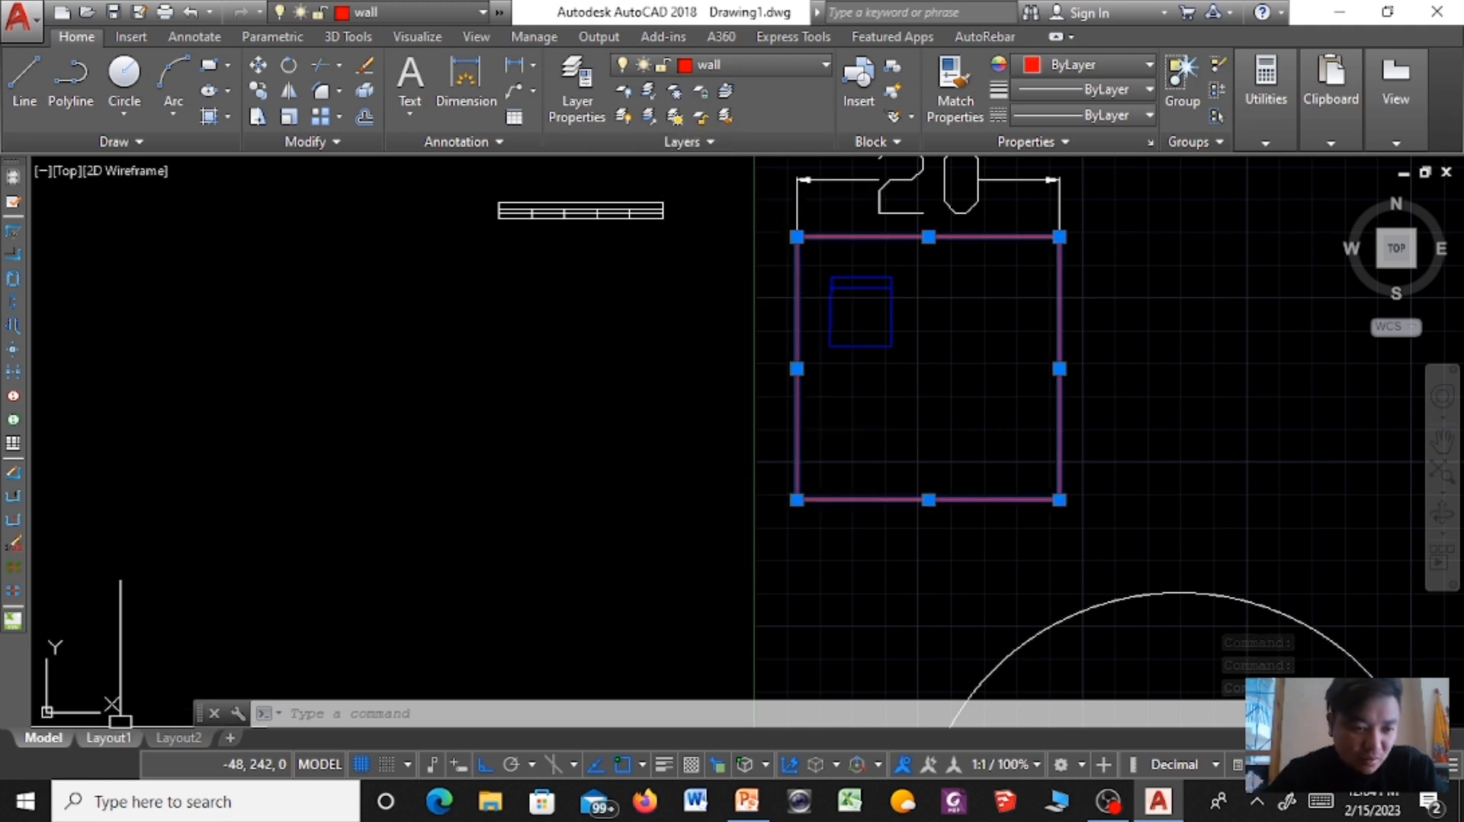
Inspect the colors of the square and furniture shape up close in Layout1, and return to model space.
{"action": "left_click", "coordinate": [108, 737]}
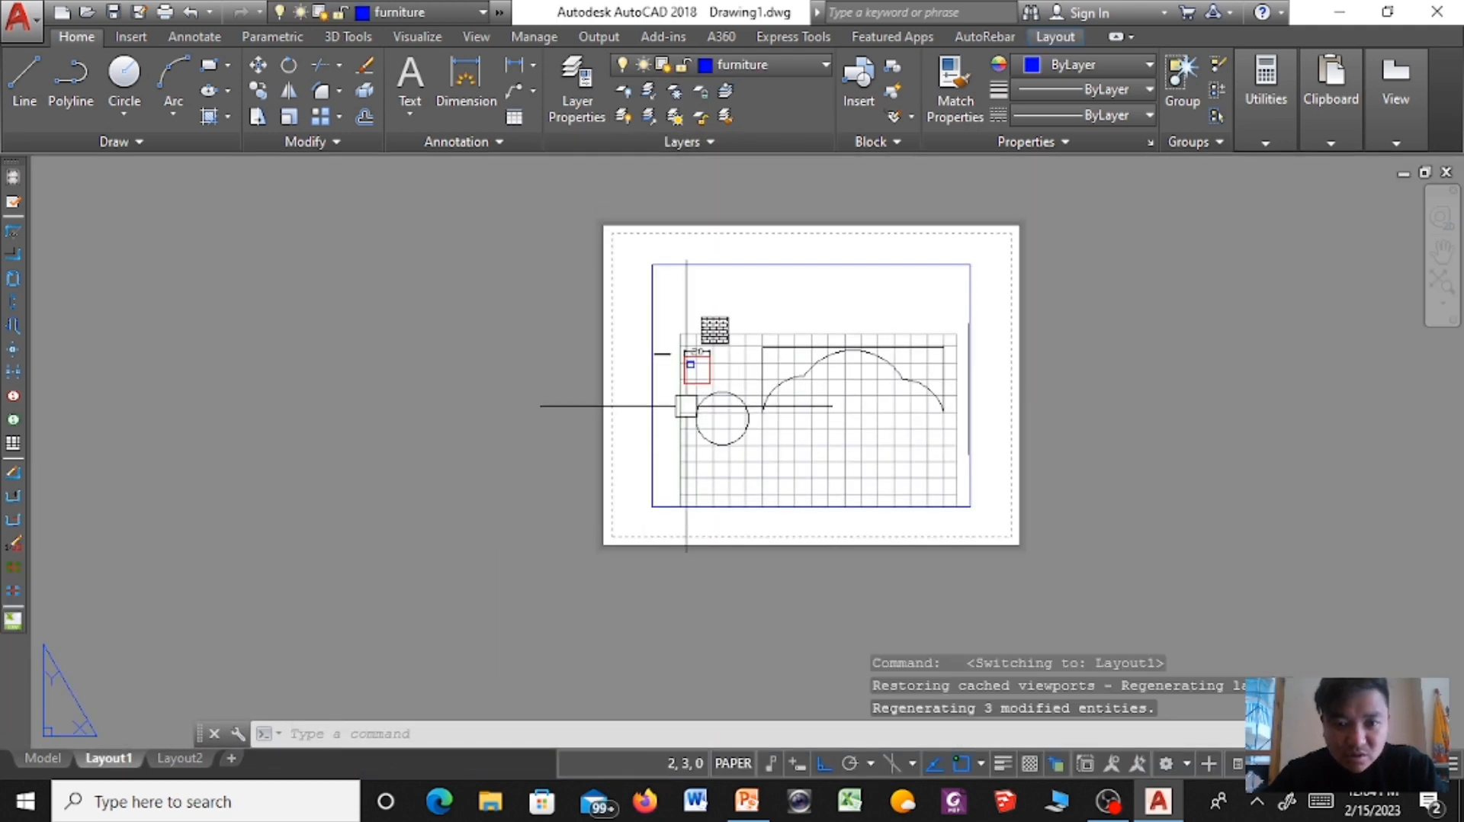
{"action": "scroll", "coordinate": [686, 405], "scroll_direction": "up", "scroll_amount": 8}
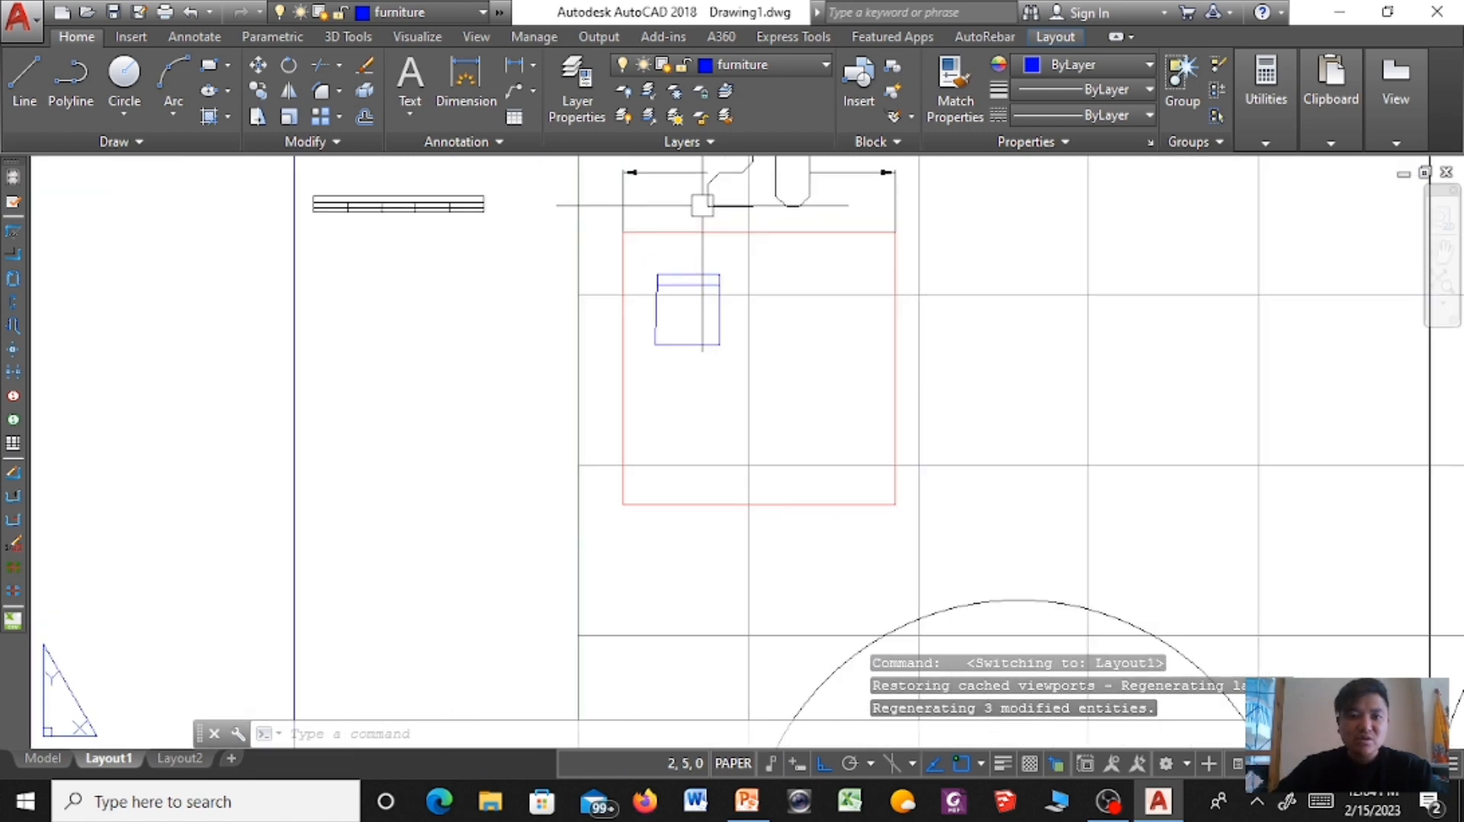
{"action": "scroll", "coordinate": [702, 205], "scroll_direction": "up", "scroll_amount": 4}
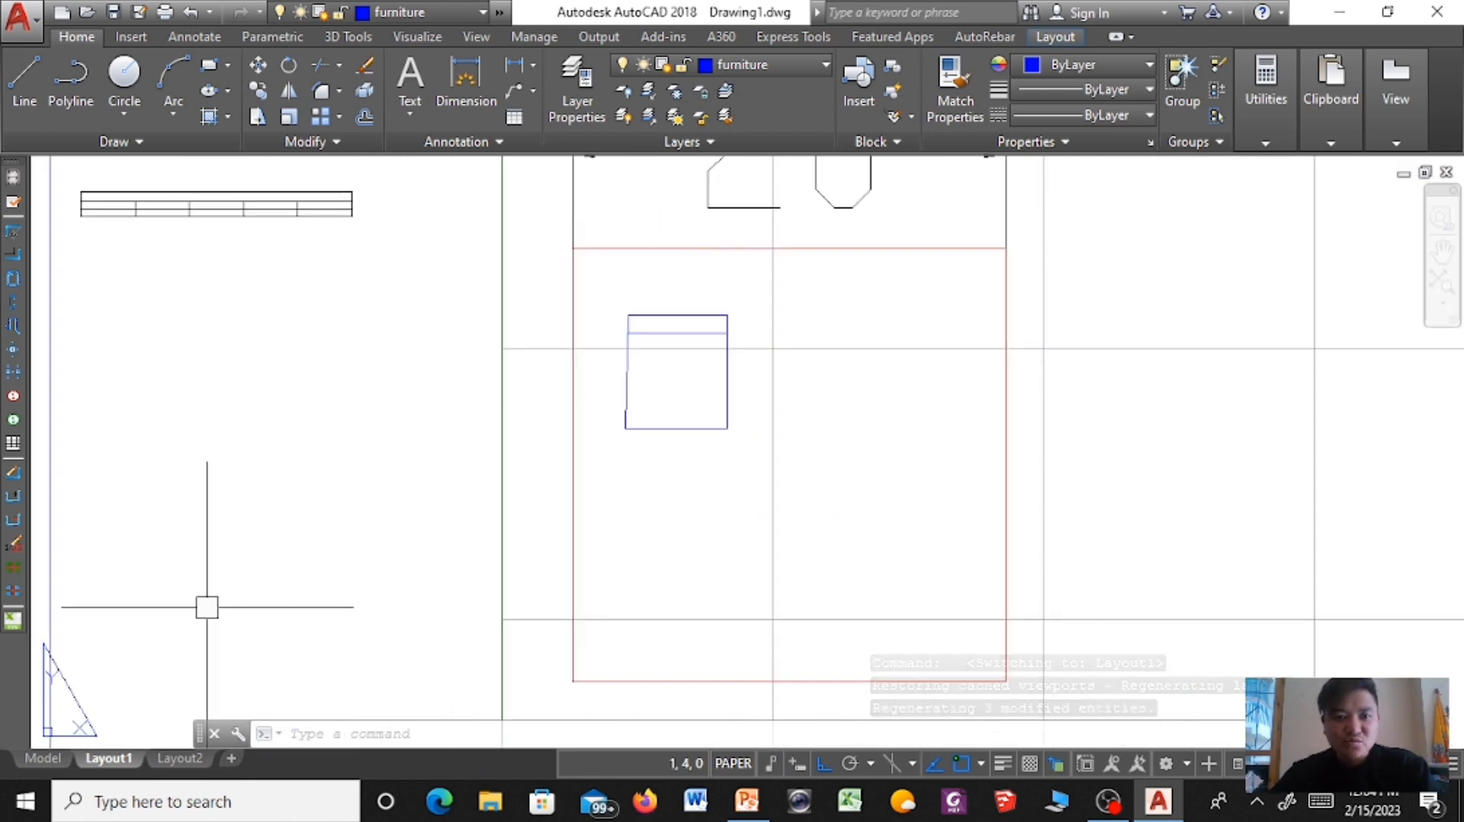
{"action": "left_click", "coordinate": [42, 758]}
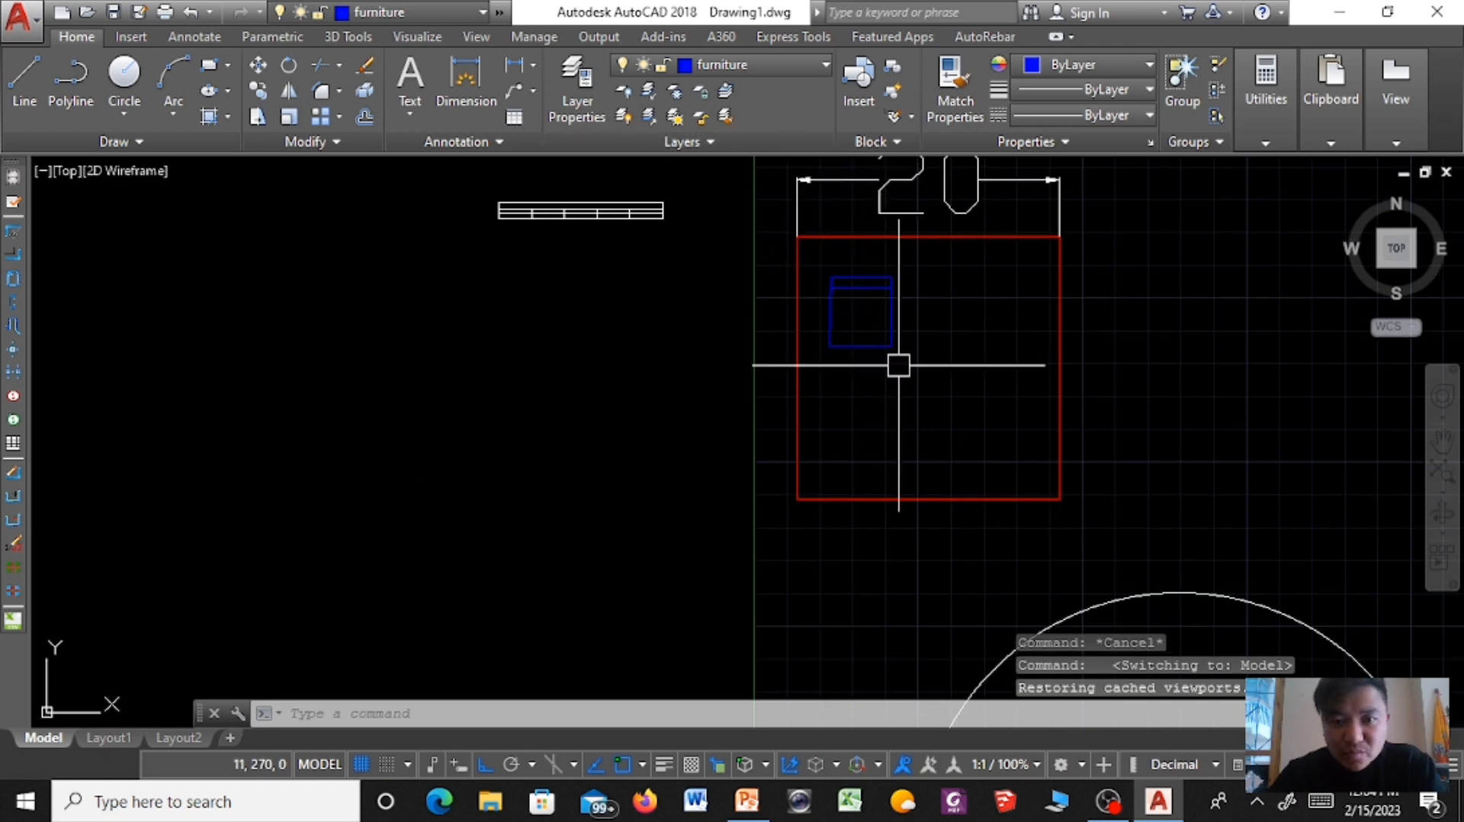
View the block insertion options and close them without inserting anything.
{"action": "scroll", "coordinate": [899, 362], "scroll_direction": "down", "scroll_amount": 2}
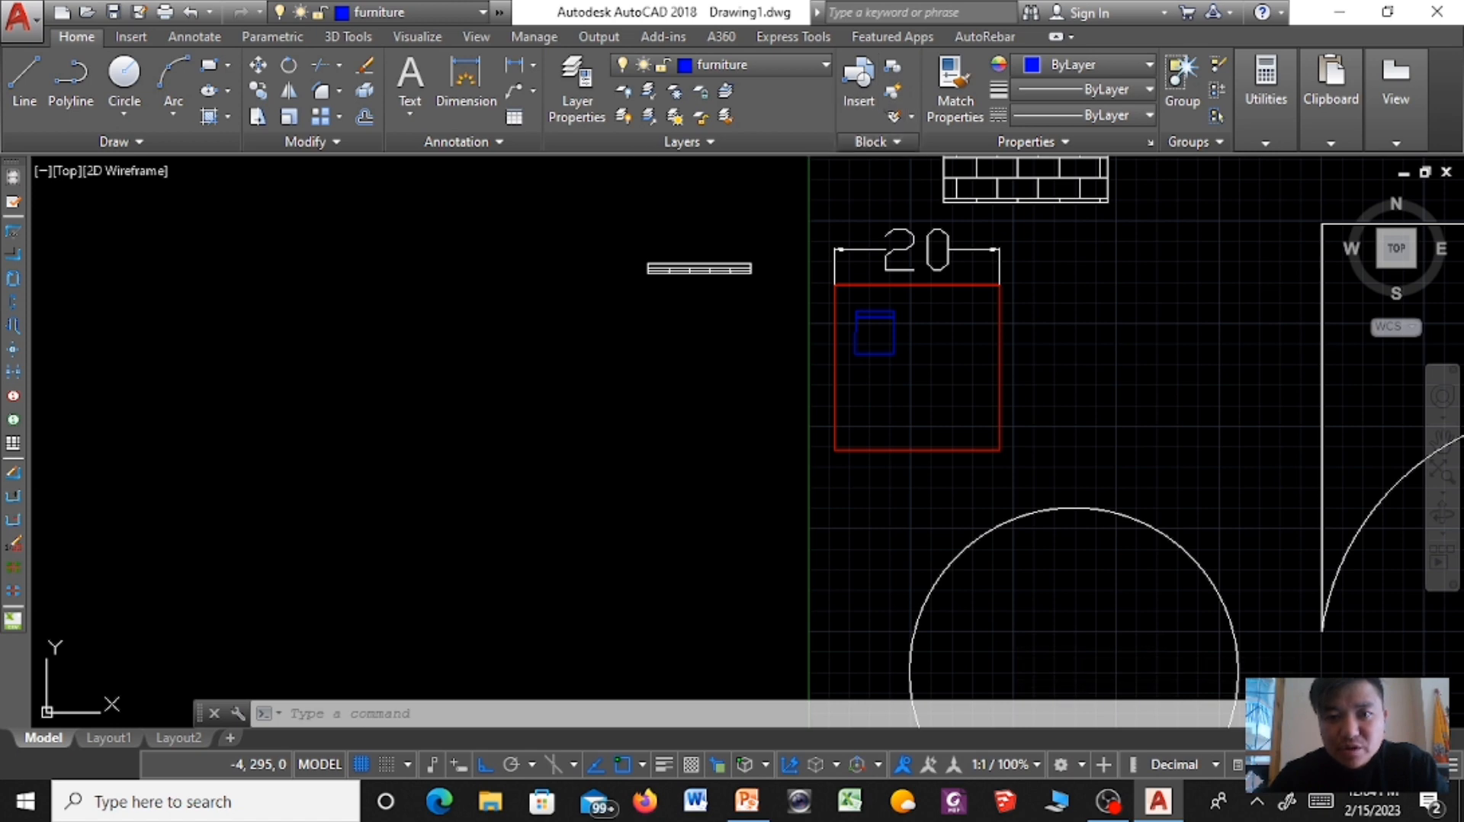
{"action": "left_click", "coordinate": [875, 142]}
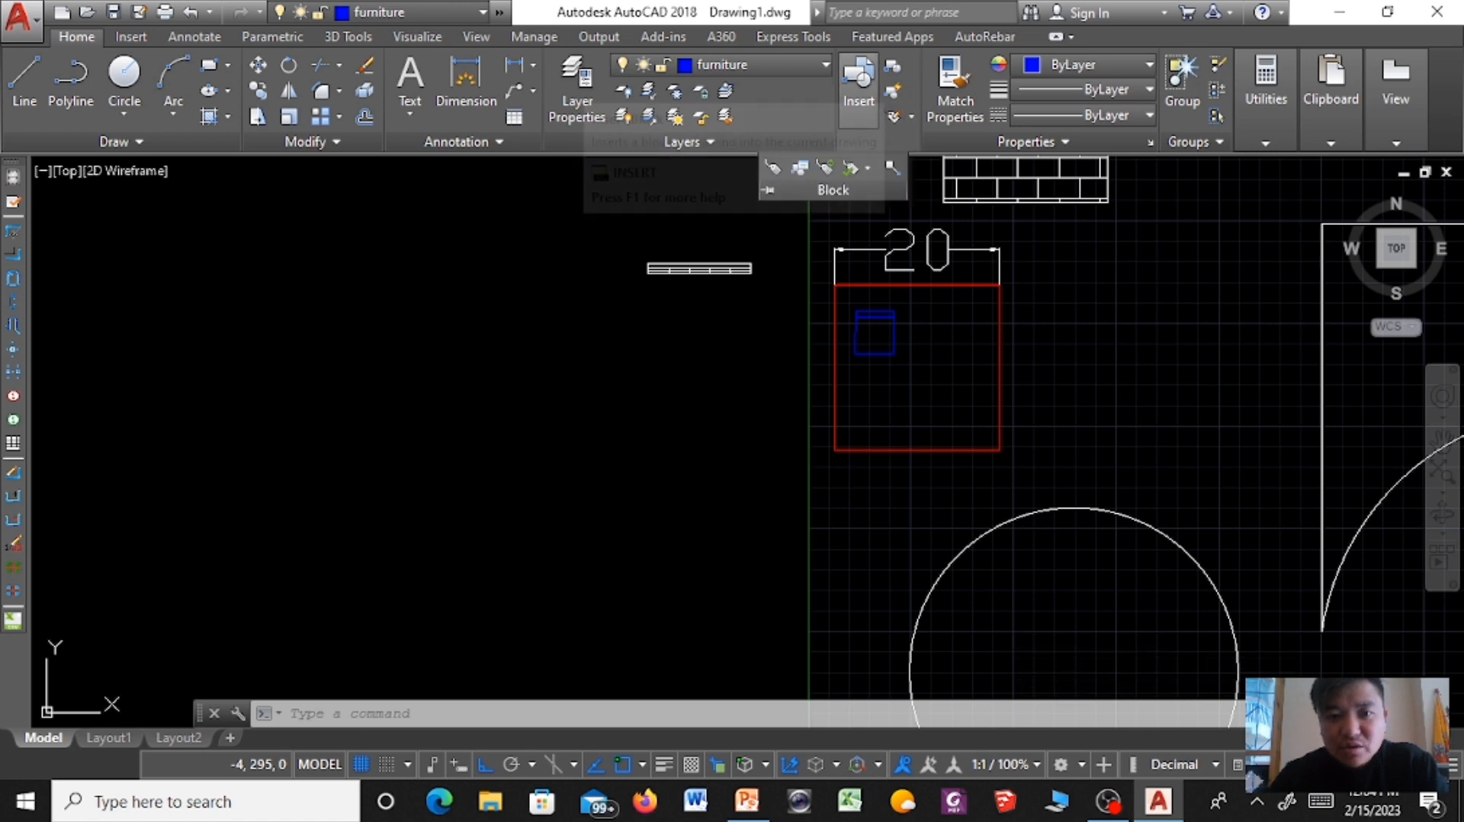
{"action": "left_click", "coordinate": [859, 80]}
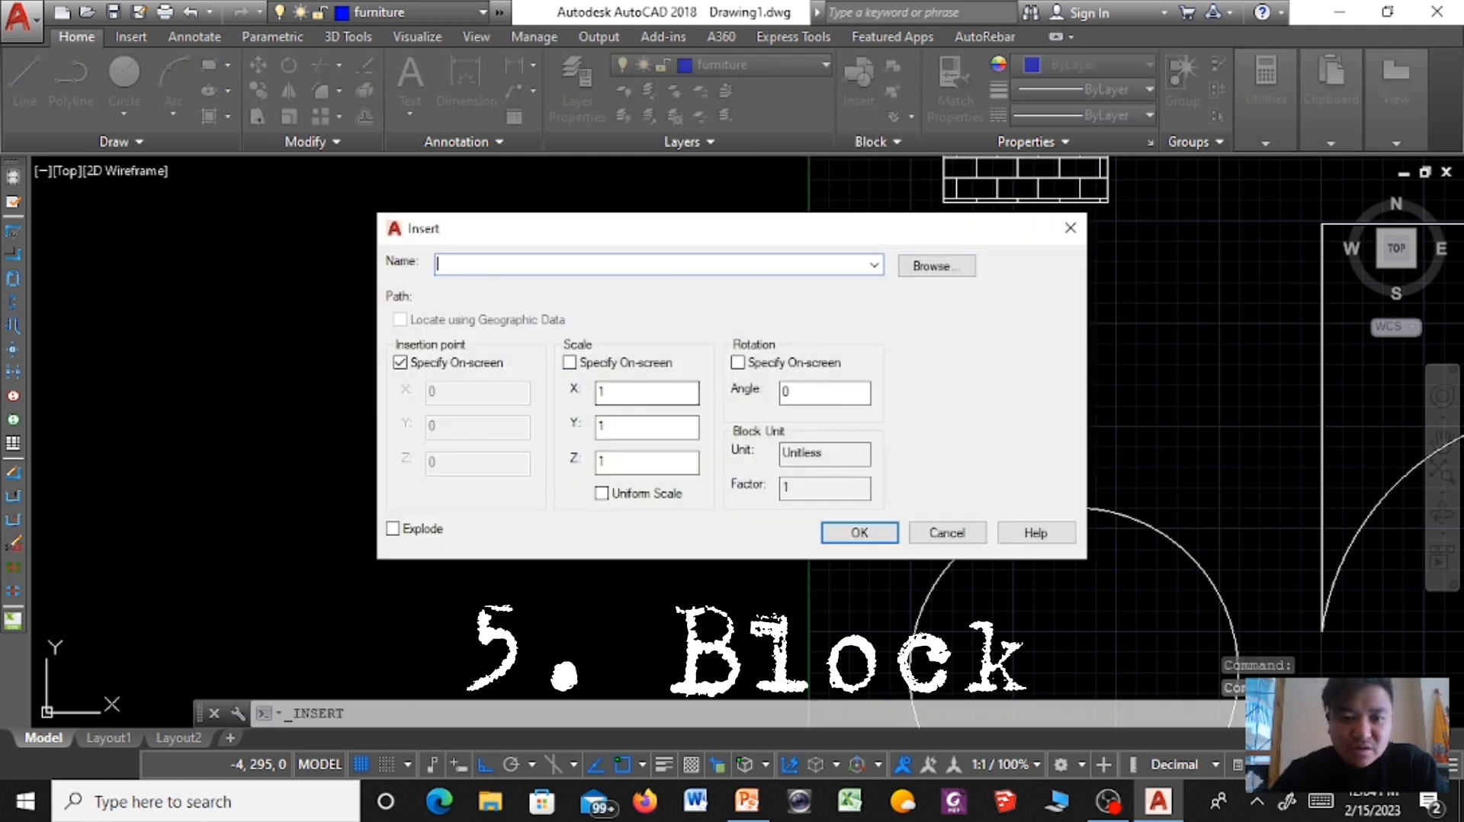
{"action": "left_click", "coordinate": [1070, 228]}
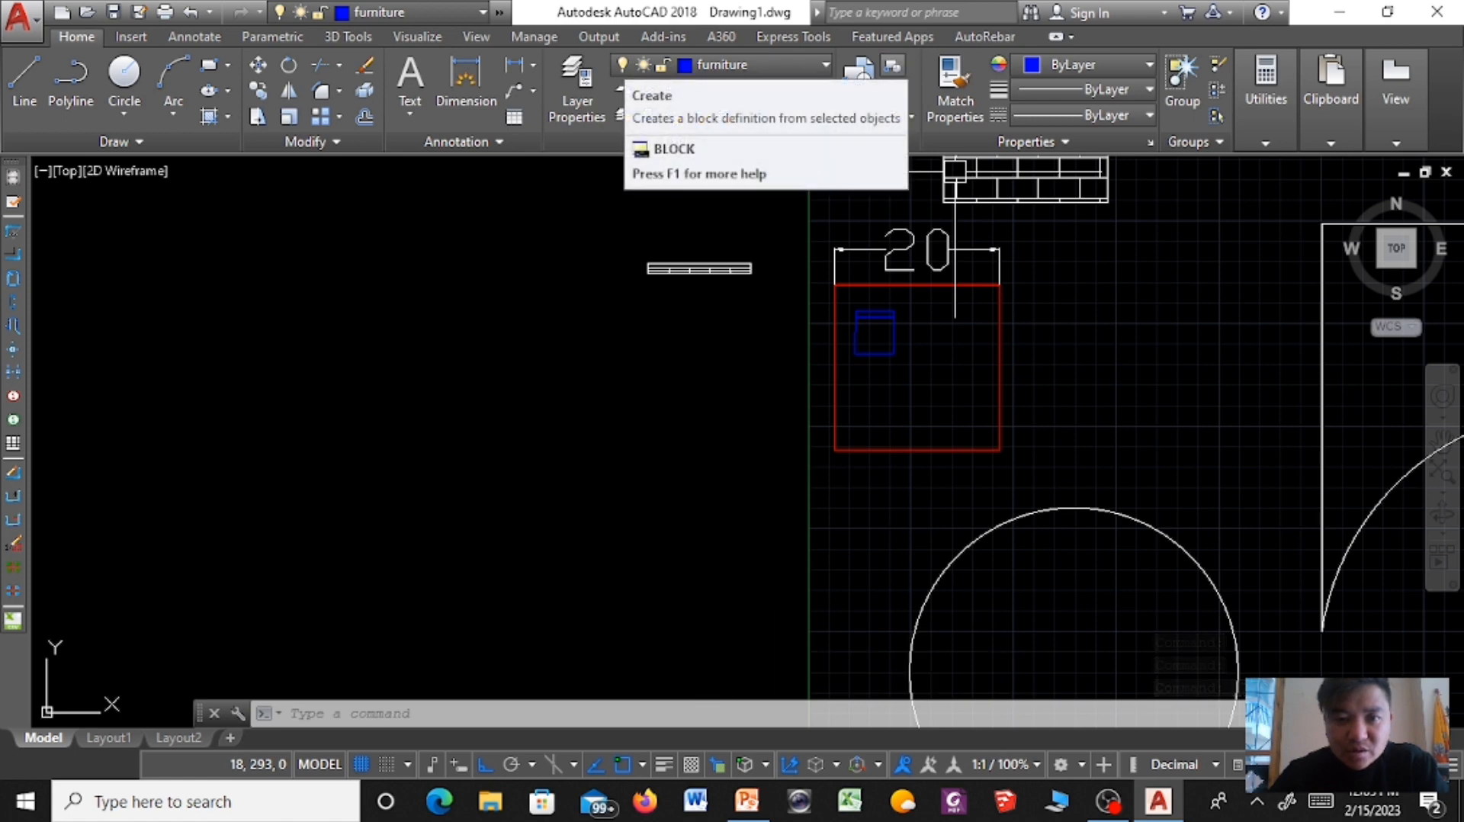
{"action": "key", "text": "Escape"}
{"action": "key", "text": "Escape"}
{"action": "key", "text": "Escape"}
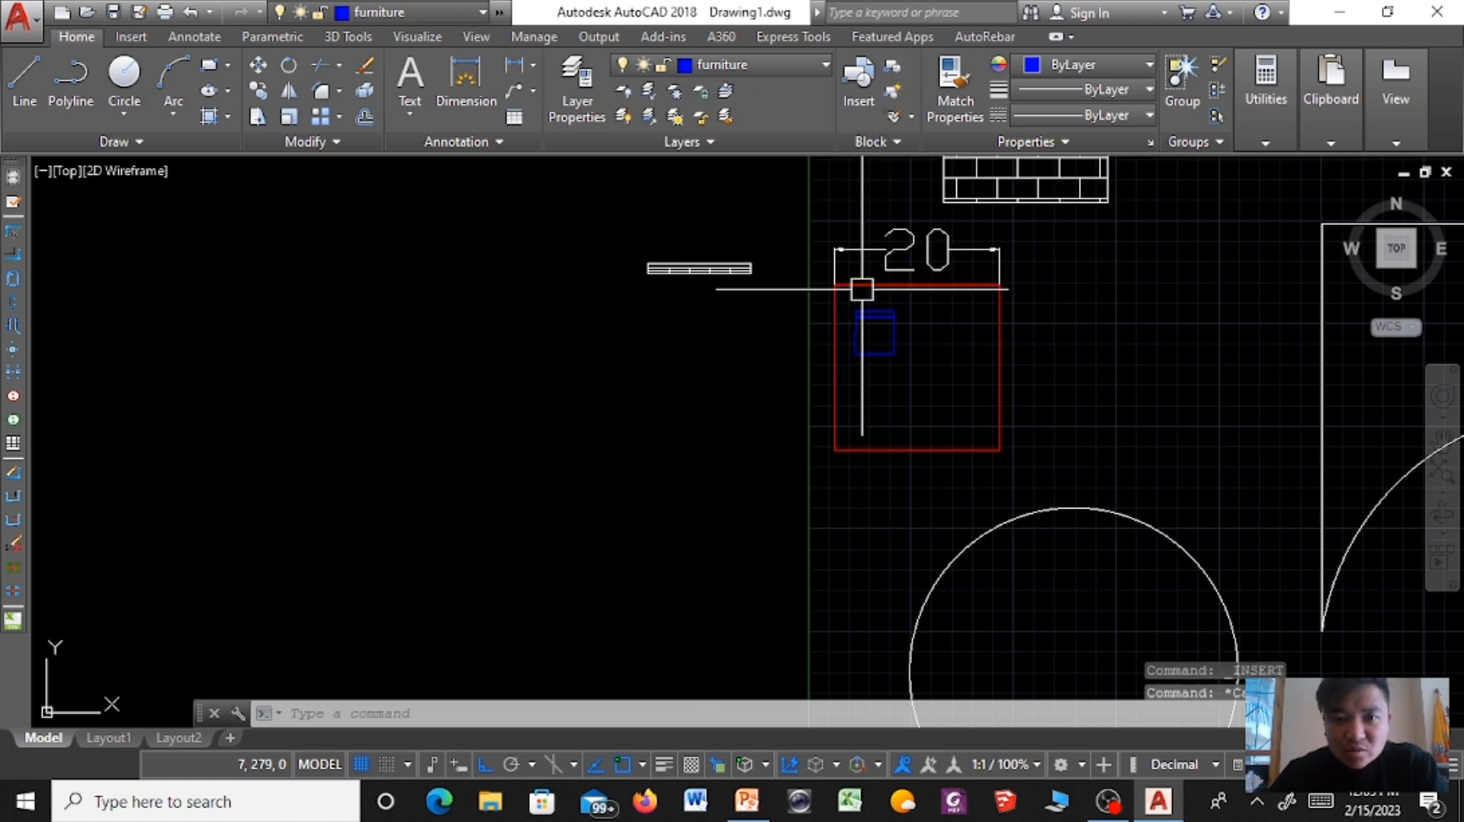
{"action": "left_click", "coordinate": [834, 322]}
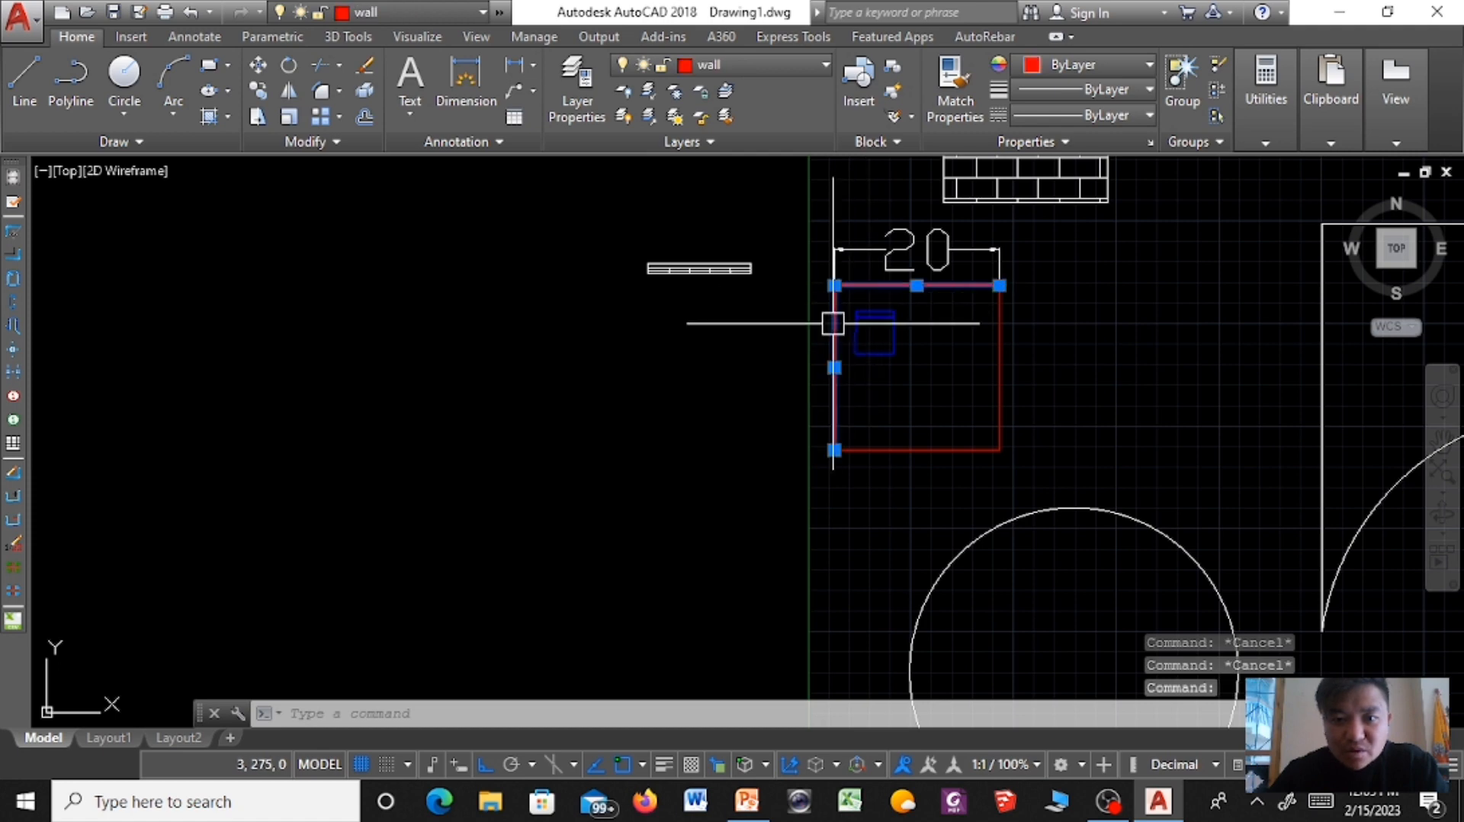
{"action": "left_click", "coordinate": [999, 357]}
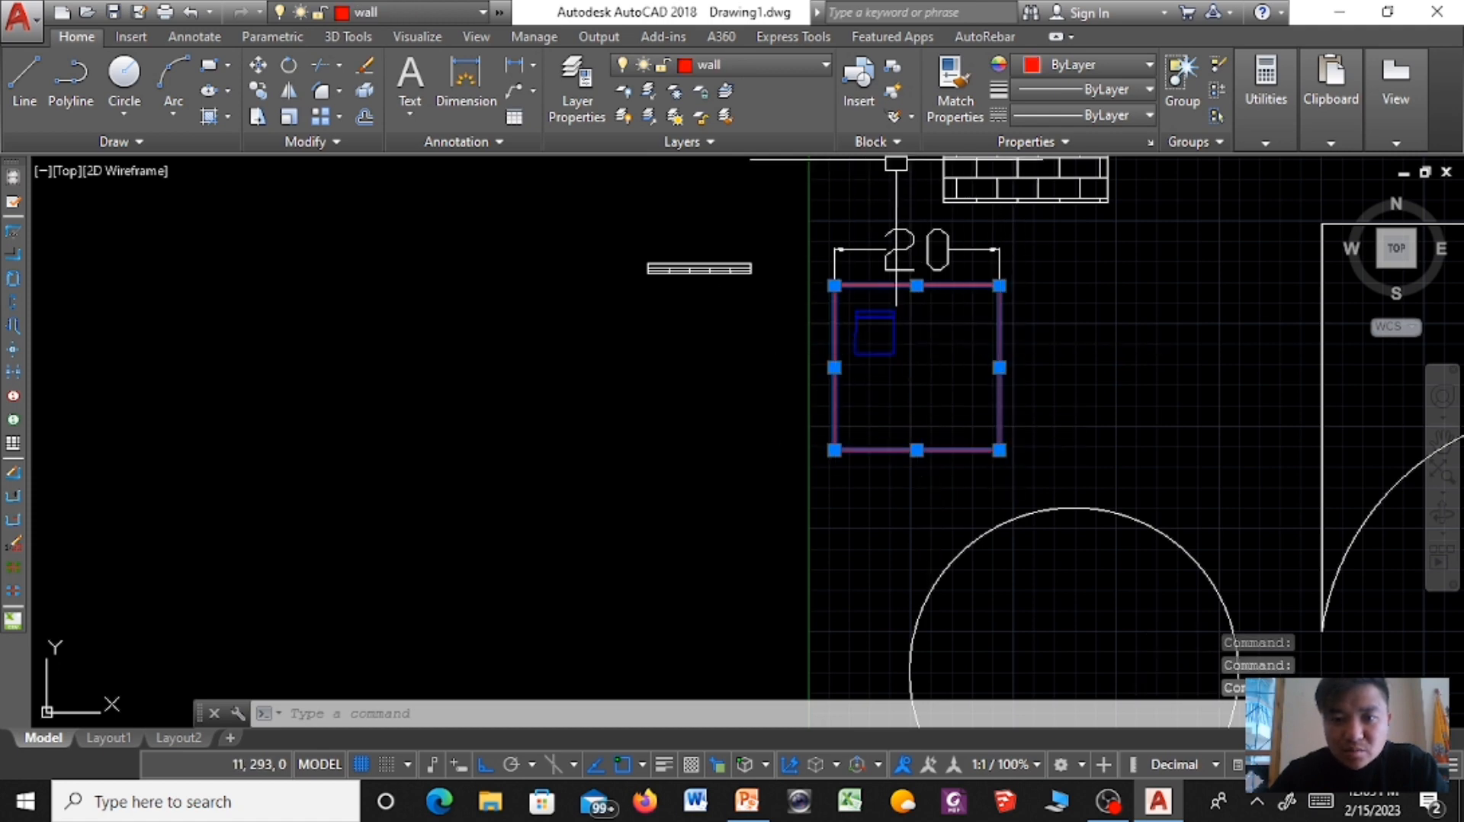
{"action": "left_click", "coordinate": [859, 76]}
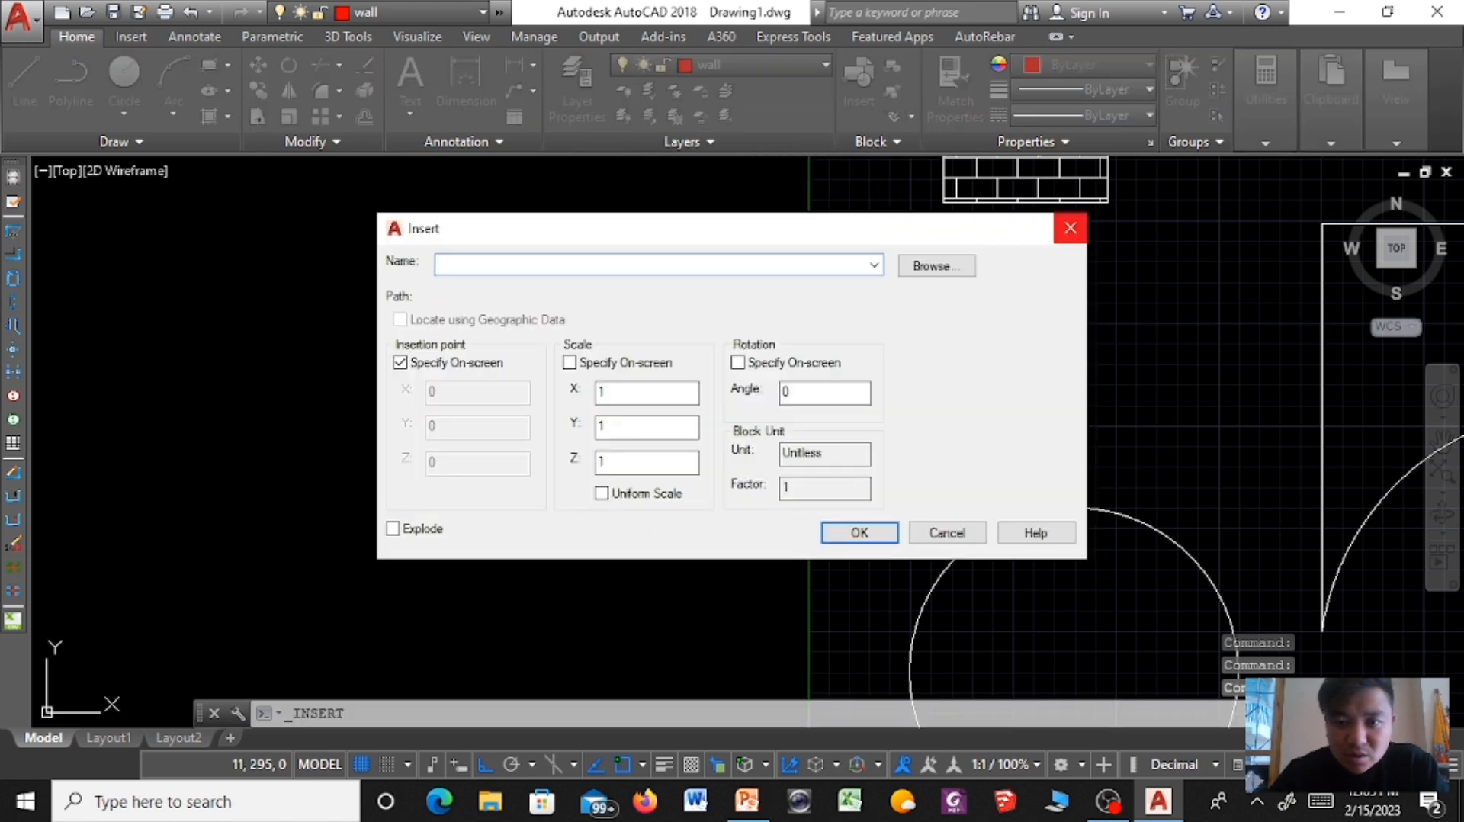
{"action": "key", "text": "Escape"}
{"action": "key", "text": "Escape"}
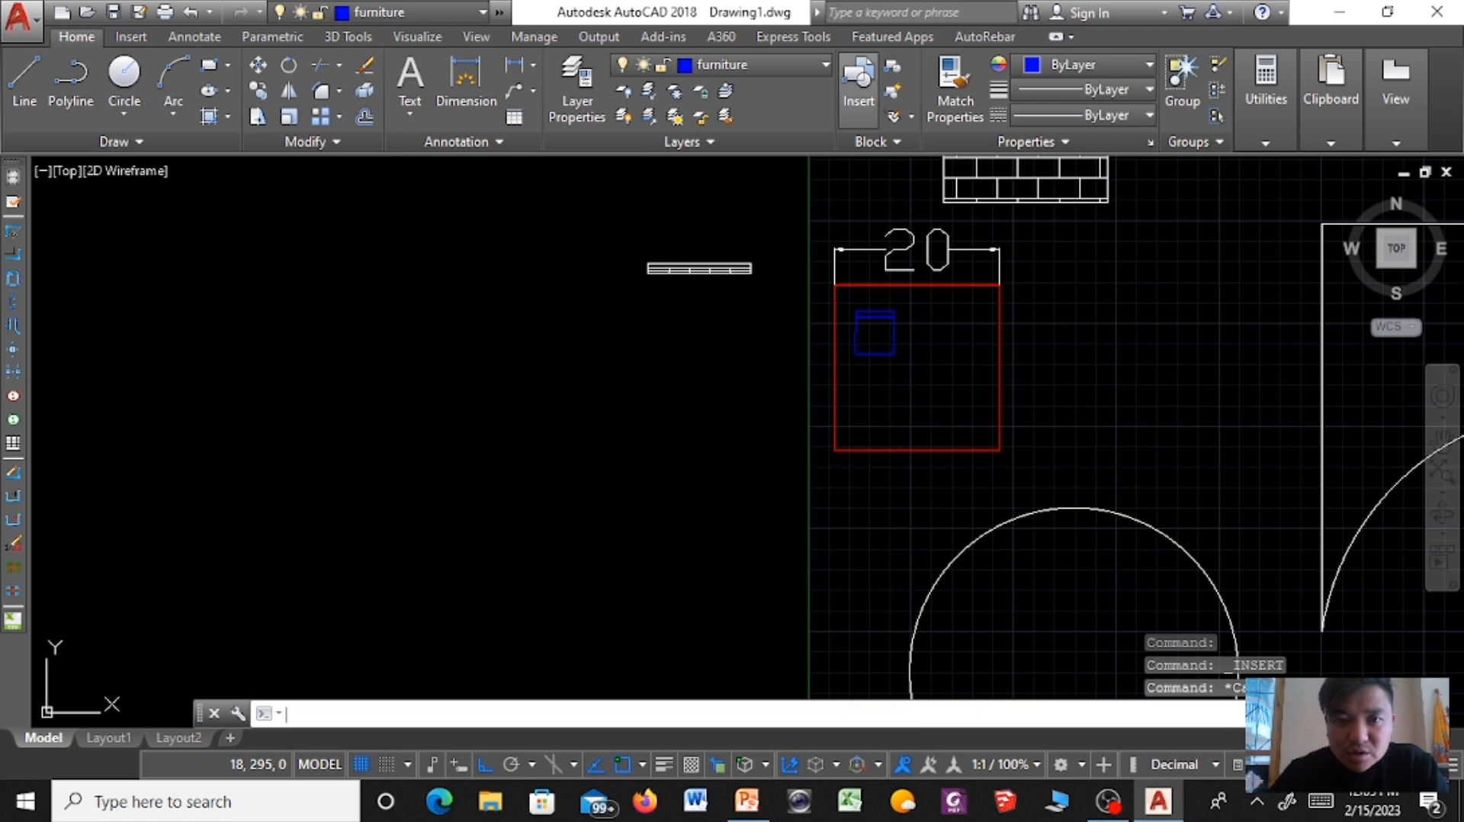
Browse the Desktop folder for a drawing file to insert as a block, and dismiss the insertion without choosing one.
{"action": "key", "text": "Return"}
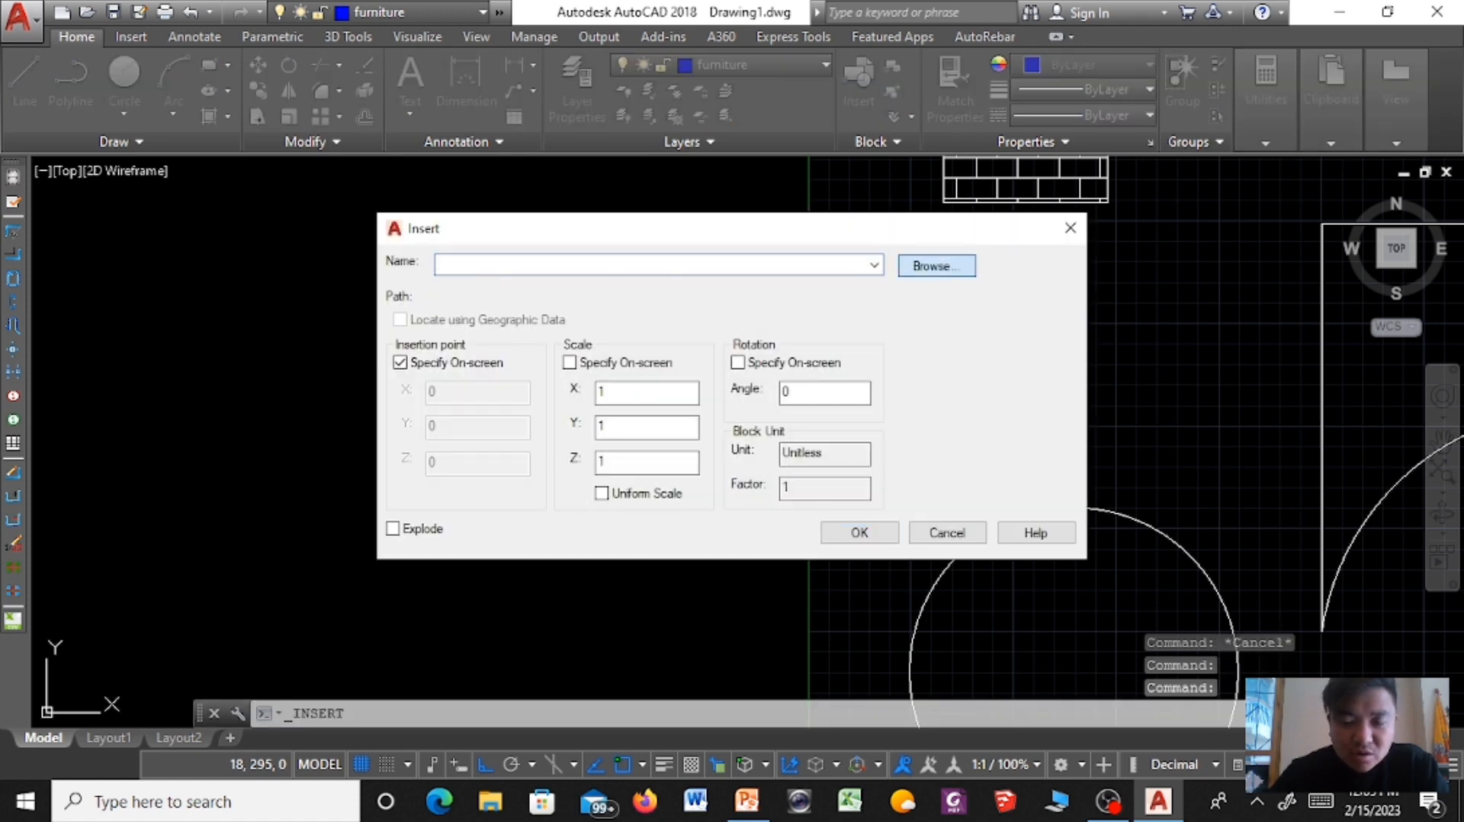
{"action": "left_click", "coordinate": [937, 265]}
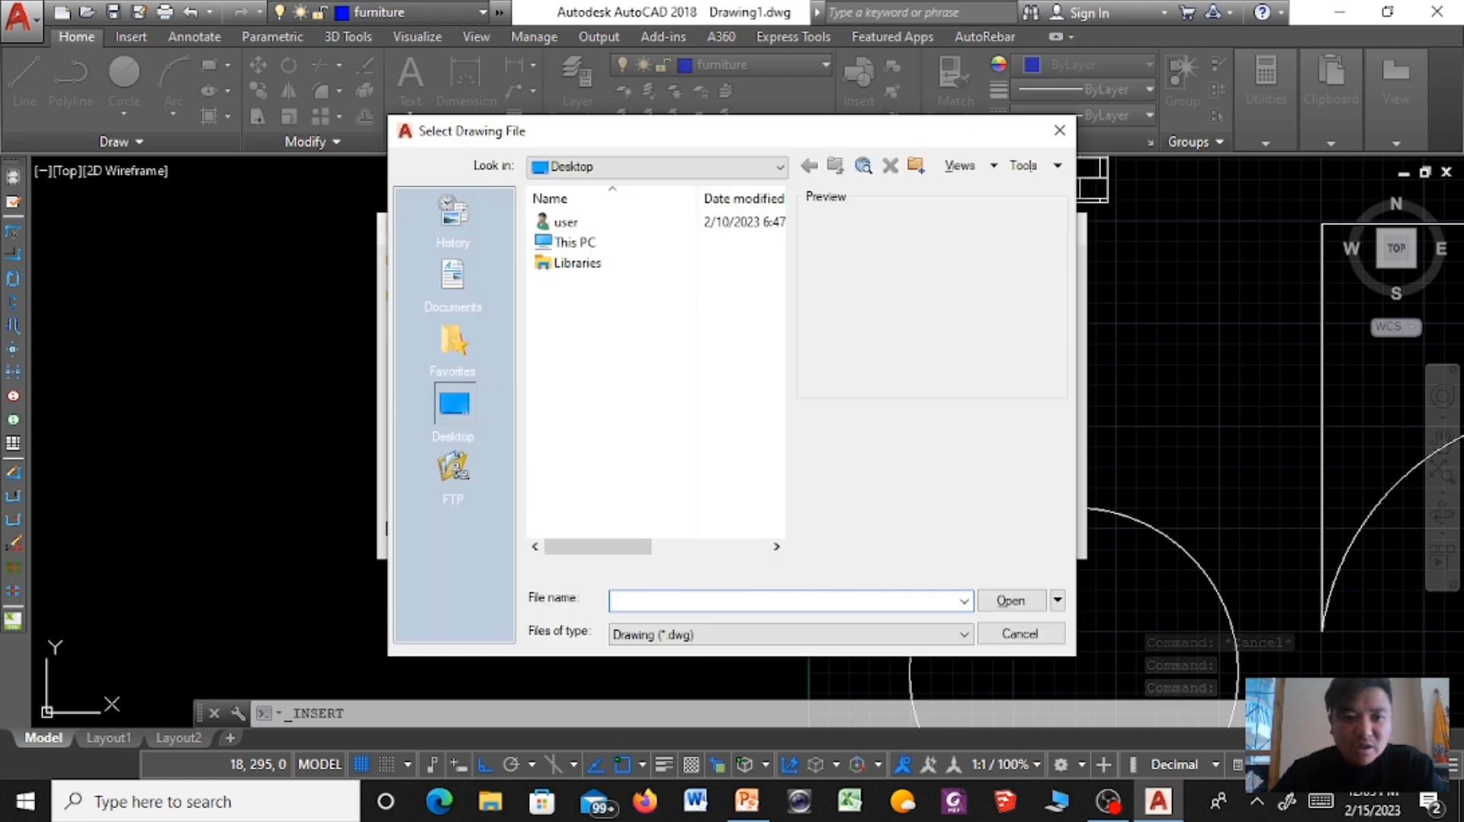
{"action": "scroll", "coordinate": [579, 282], "scroll_direction": "down", "scroll_amount": 1}
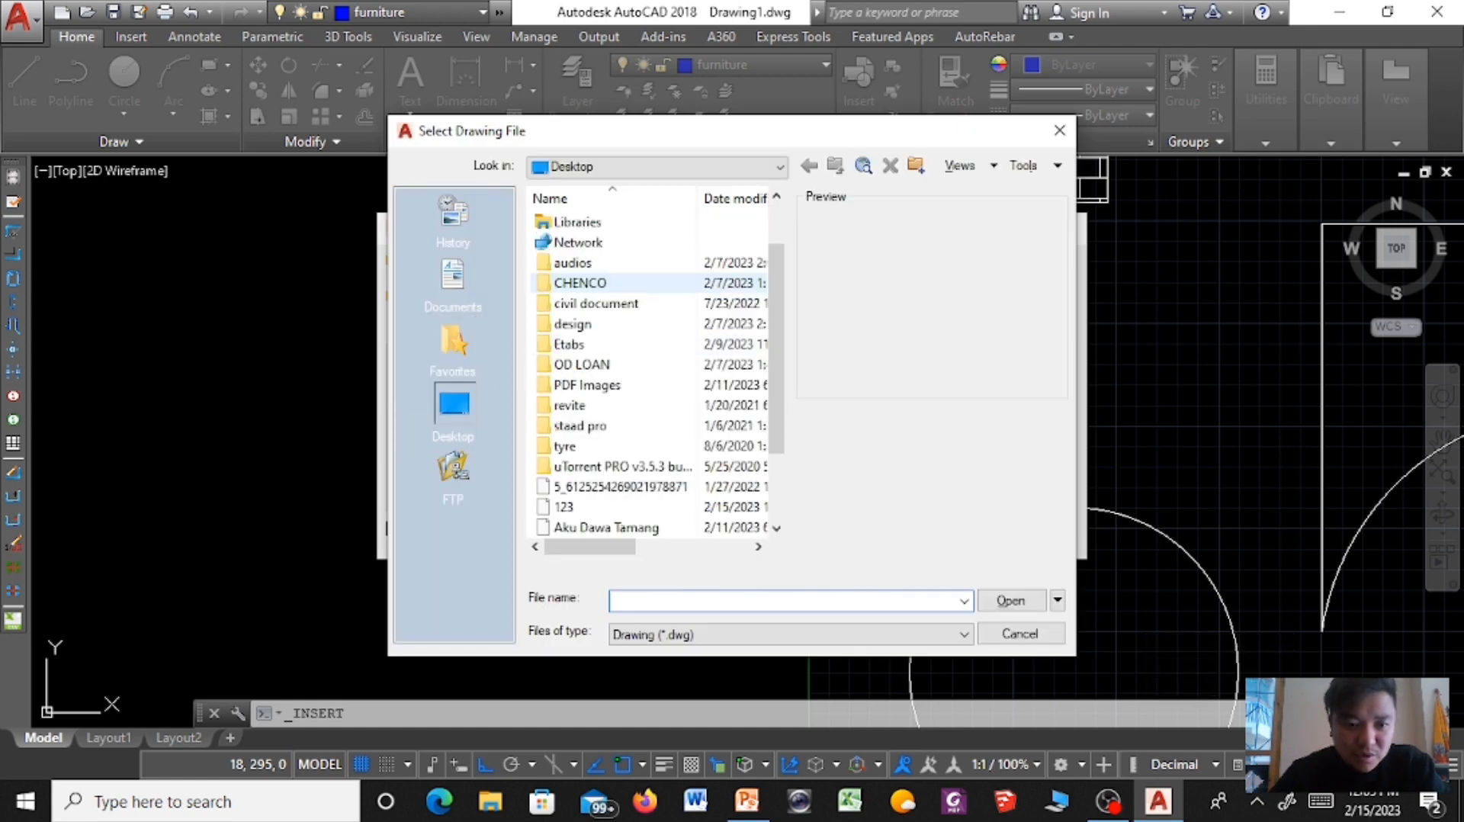
{"action": "scroll", "coordinate": [579, 282], "scroll_direction": "down", "scroll_amount": 2}
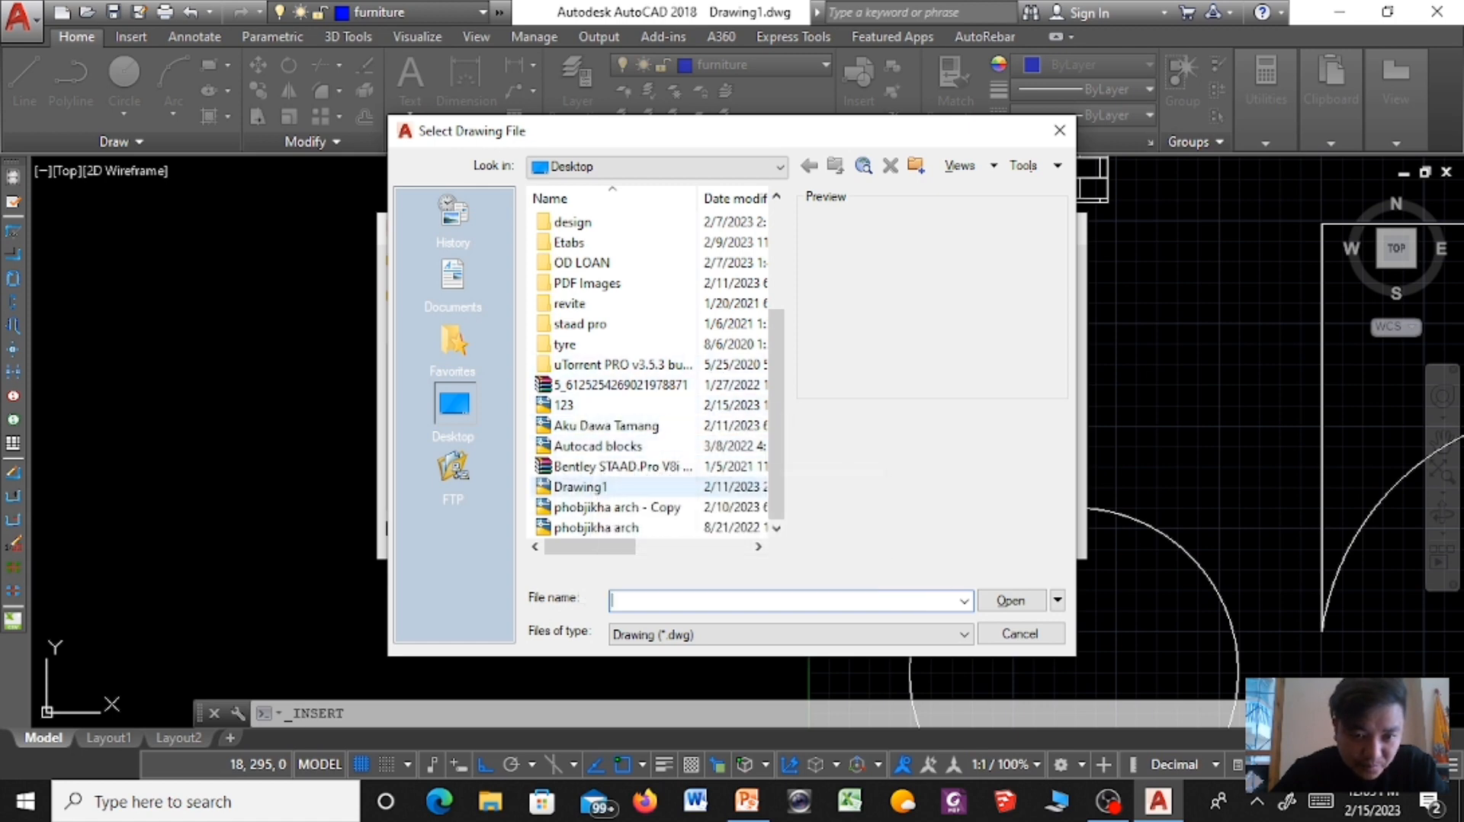
{"action": "scroll", "coordinate": [579, 487], "scroll_direction": "up", "scroll_amount": 3}
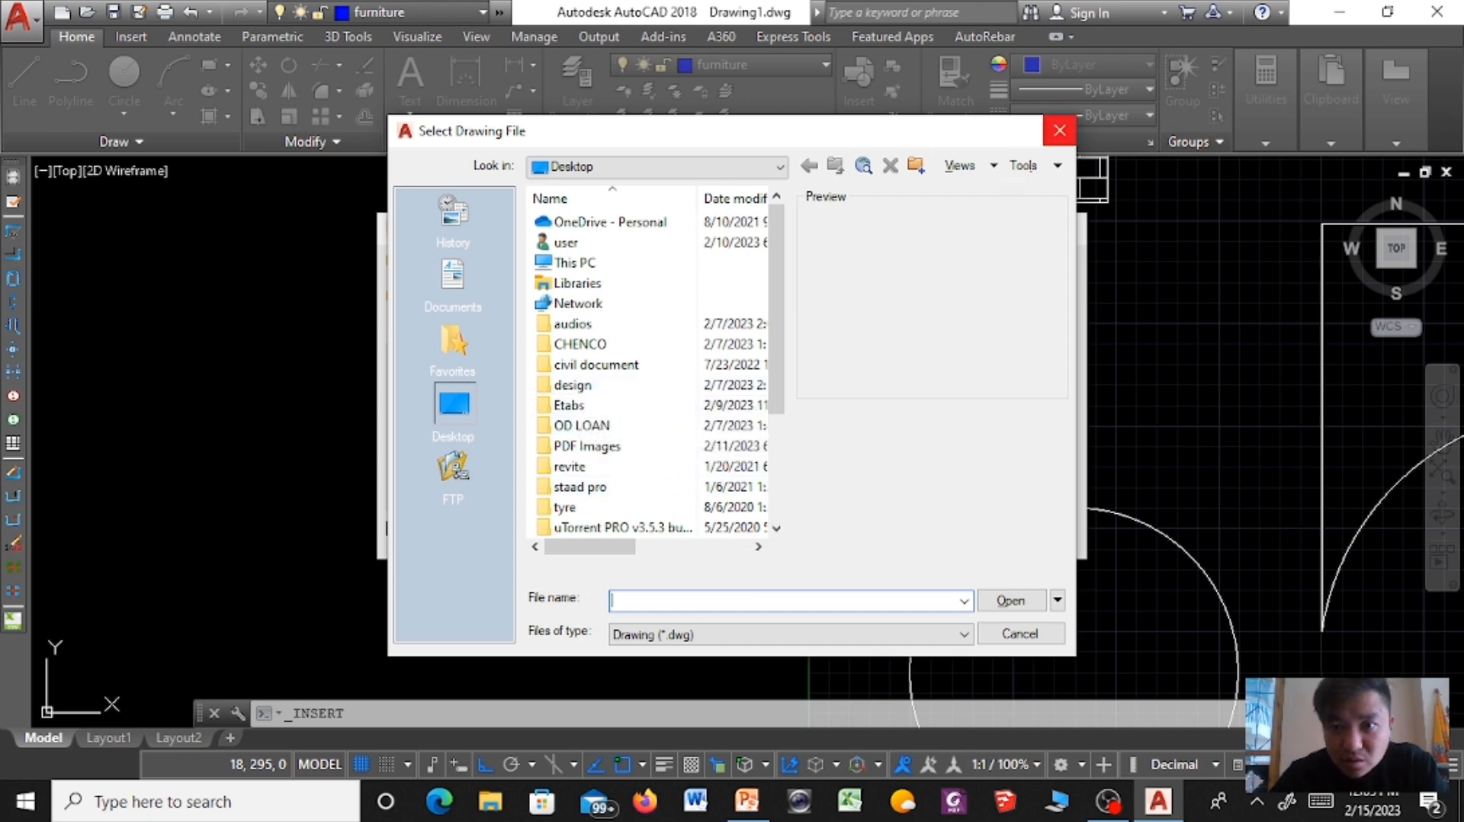
{"action": "left_click", "coordinate": [1060, 130]}
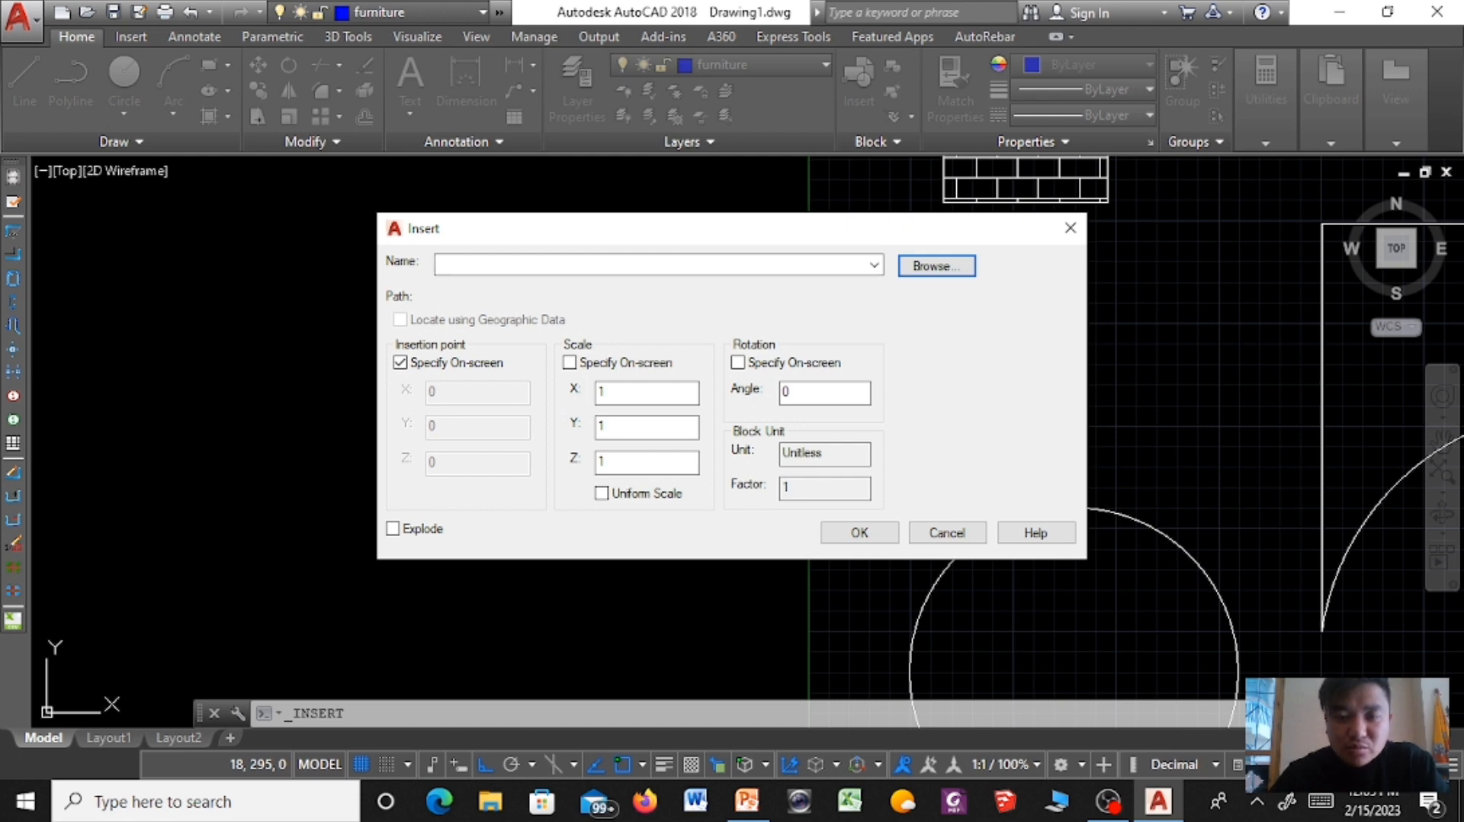
{"action": "left_click", "coordinate": [1070, 227]}
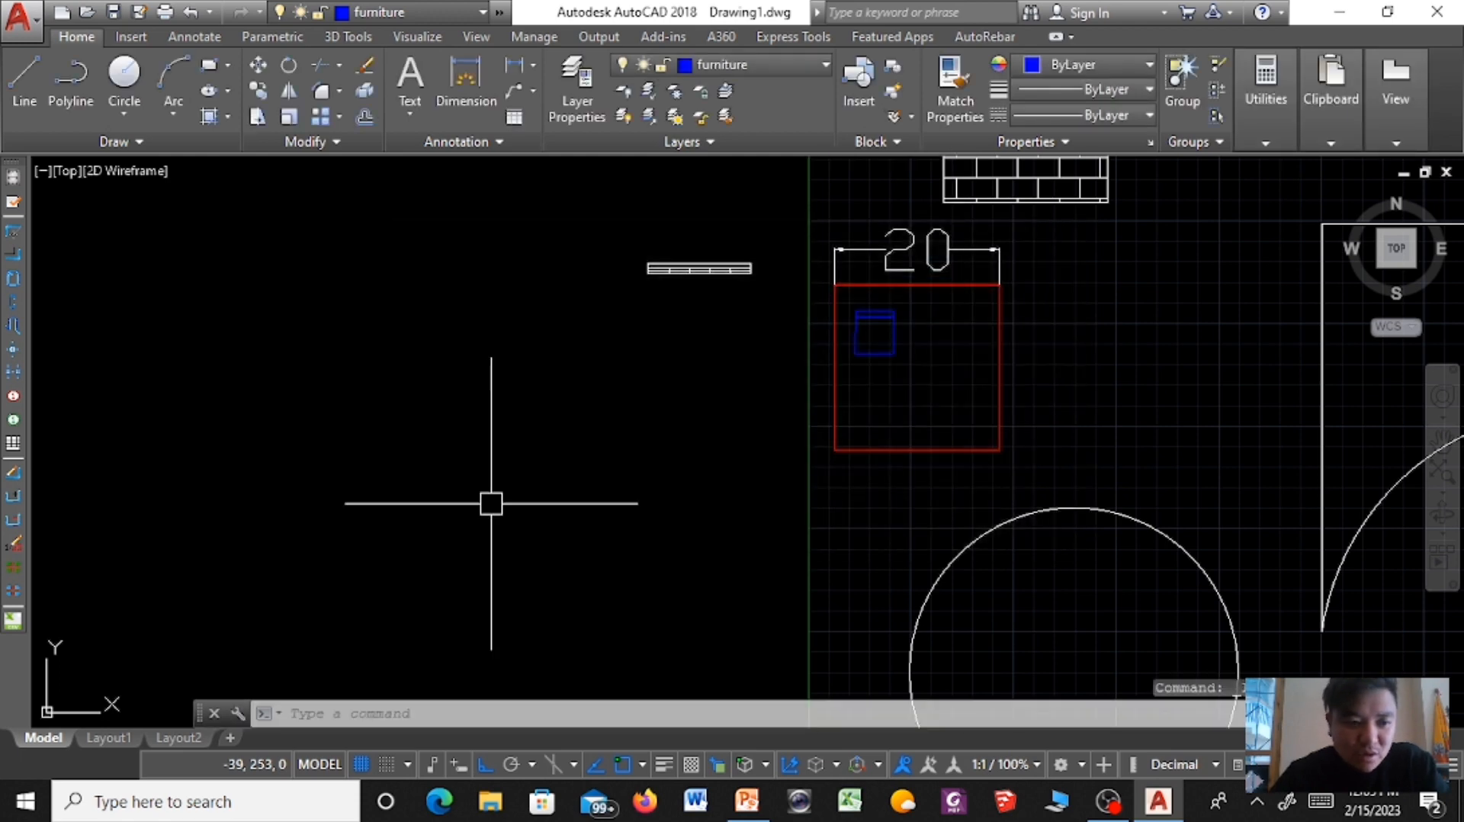
Open Architecture Drawing_Paro Shaba.dwg and select the Bed Room 2 bed, kitchen sink, stove and Living Room 1 sofa set as block examples.
{"action": "left_click", "coordinate": [19, 15]}
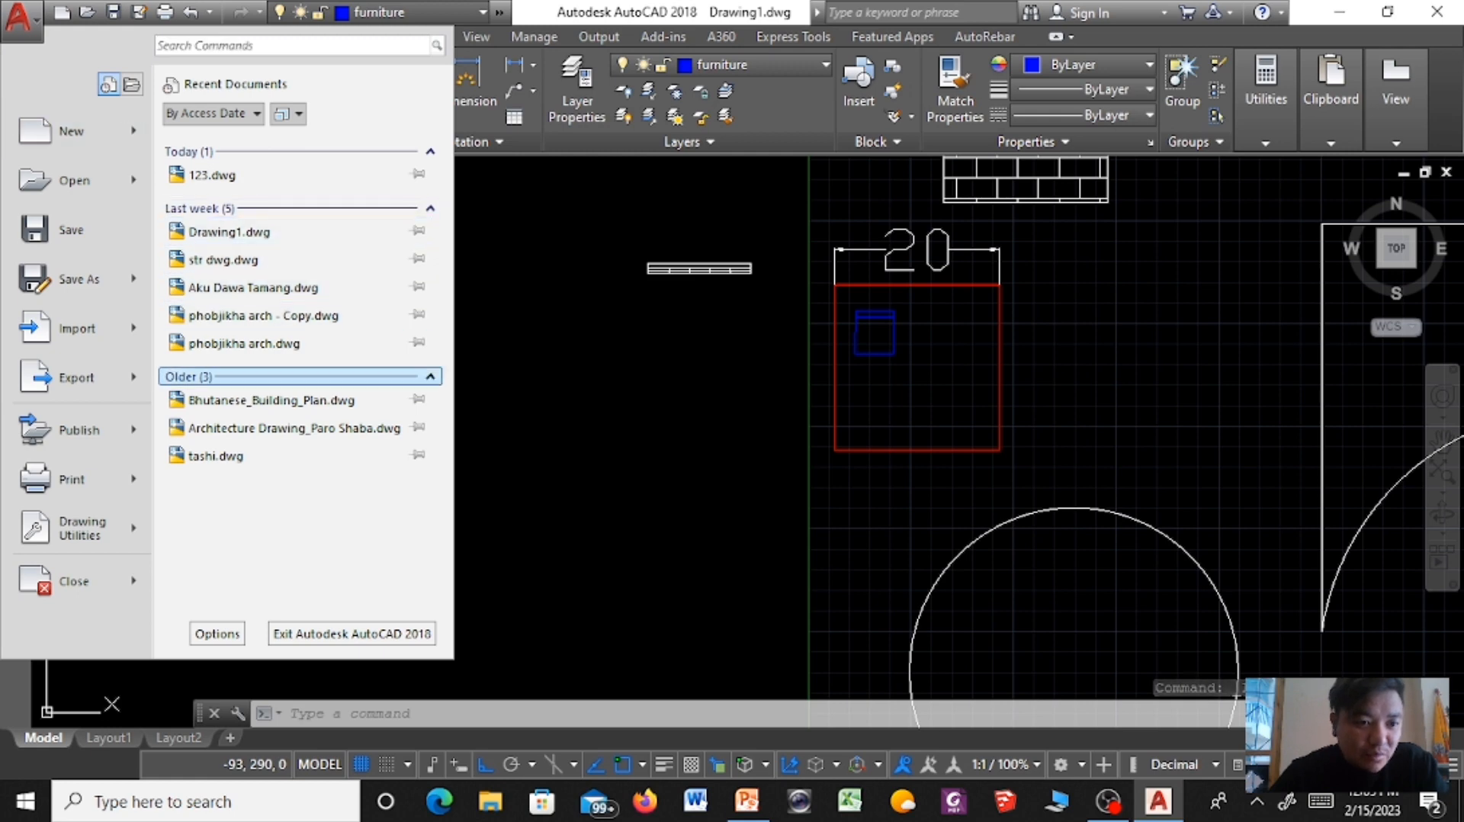
{"action": "left_click", "coordinate": [294, 428]}
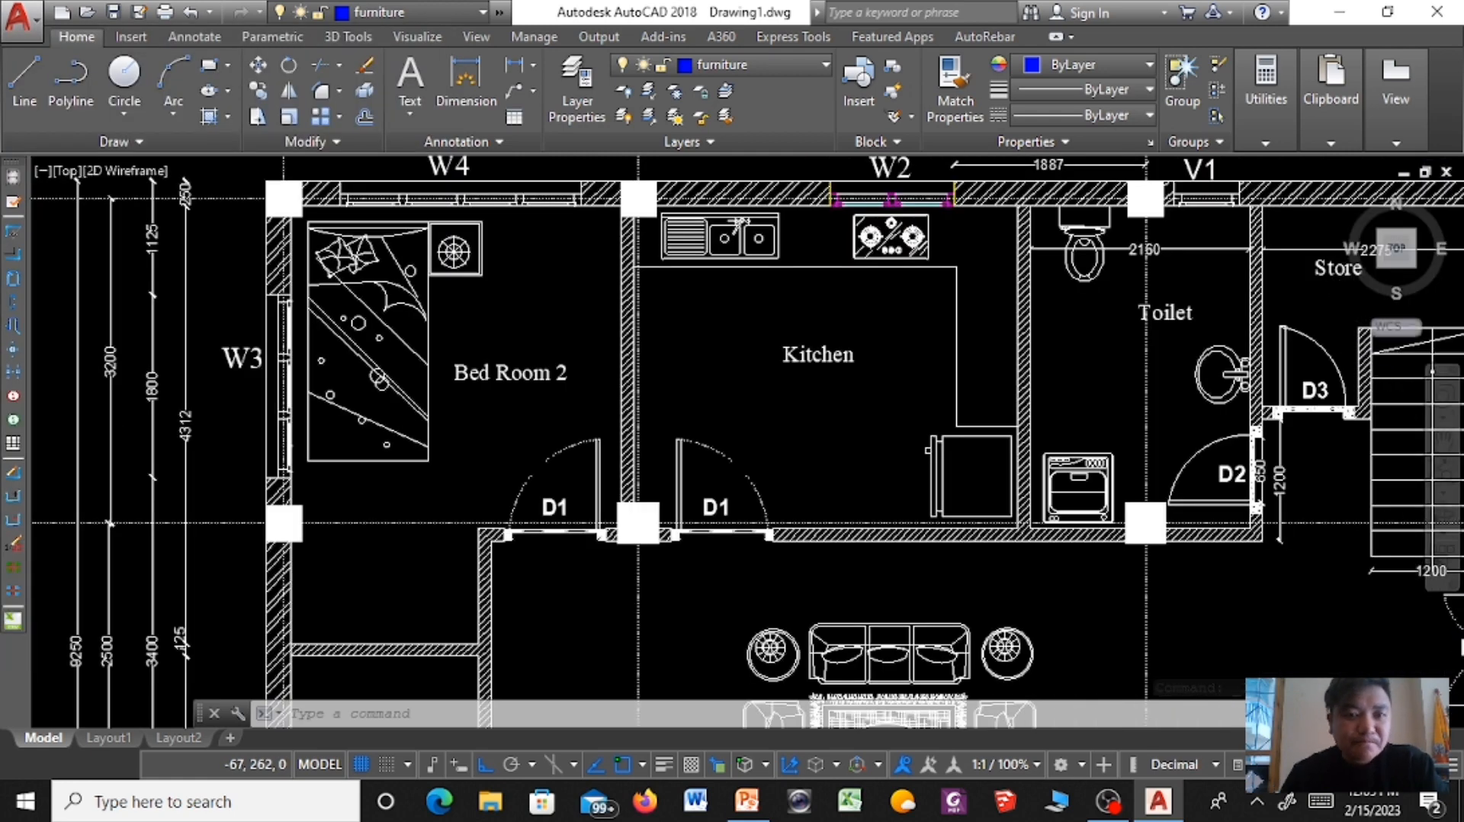
{"action": "left_click", "coordinate": [359, 305]}
{"action": "left_click", "coordinate": [724, 237]}
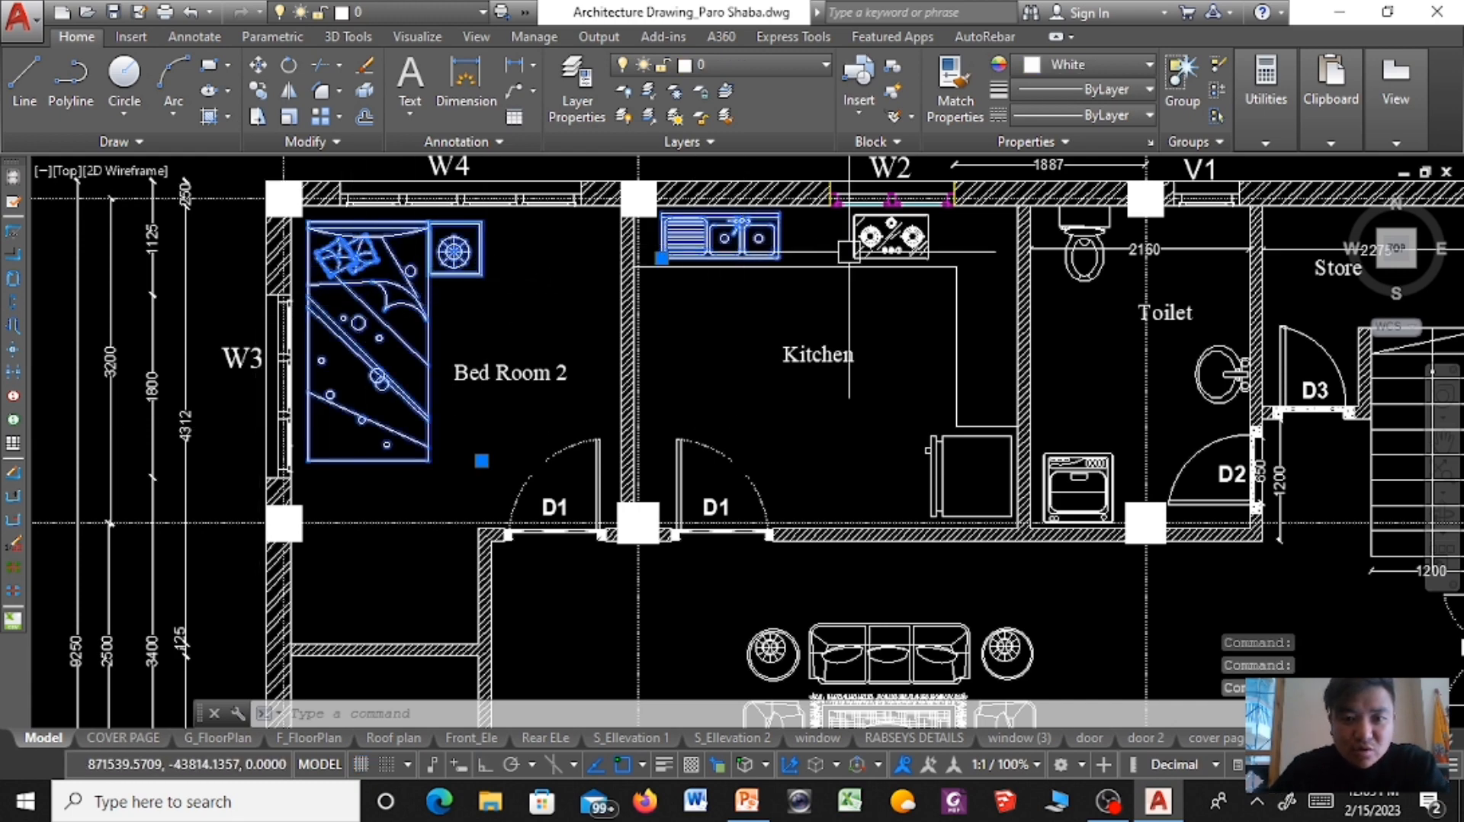
{"action": "left_click", "coordinate": [927, 244]}
{"action": "scroll", "coordinate": [747, 272], "scroll_direction": "down", "scroll_amount": 4}
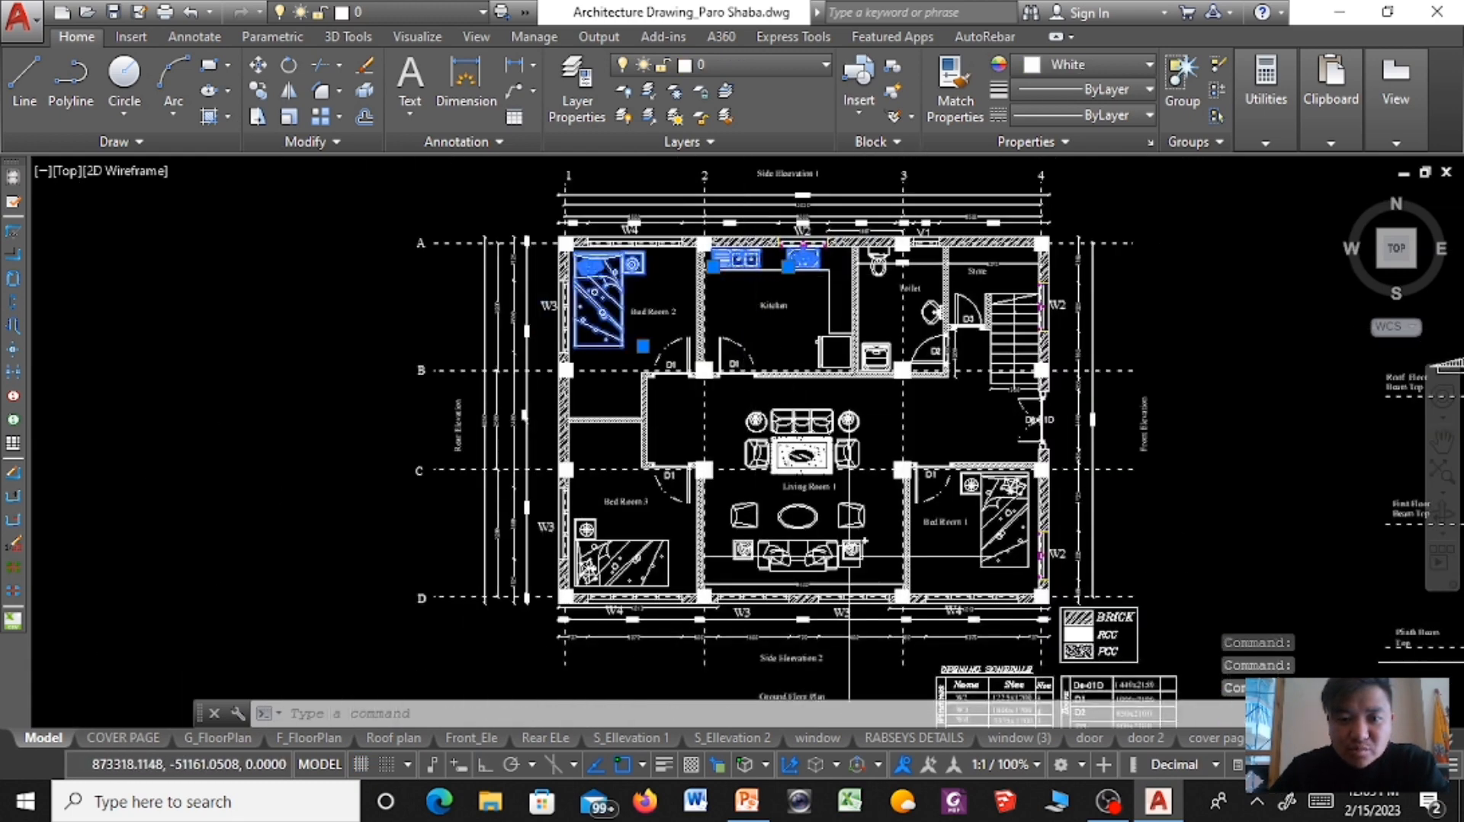
{"action": "scroll", "coordinate": [782, 448], "scroll_direction": "up", "scroll_amount": 5}
{"action": "left_click", "coordinate": [787, 426]}
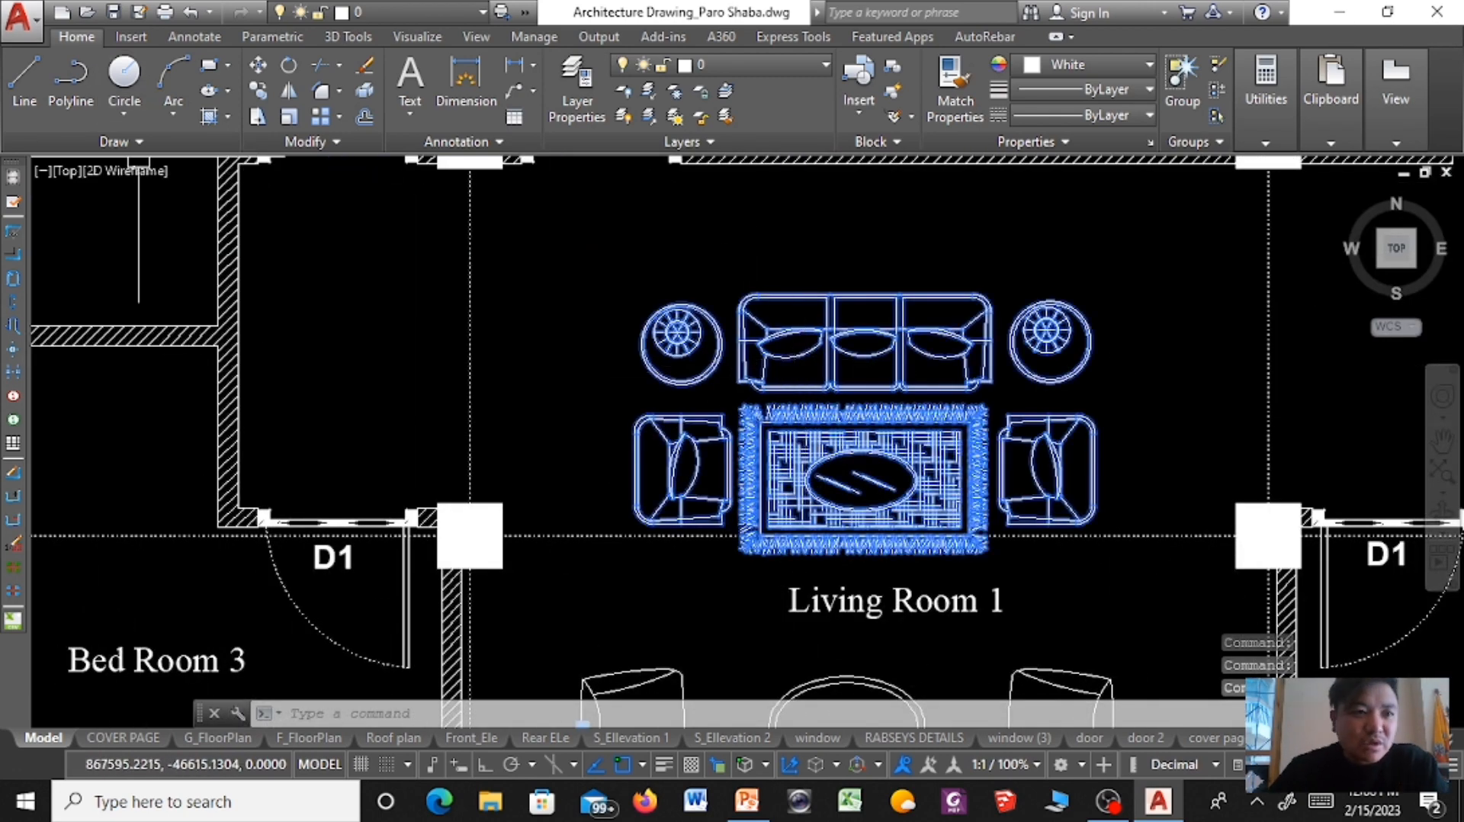
Switch back to Drawing1.dwg and bring the red square with the furniture shape into closer view.
{"action": "left_click", "coordinate": [19, 17]}
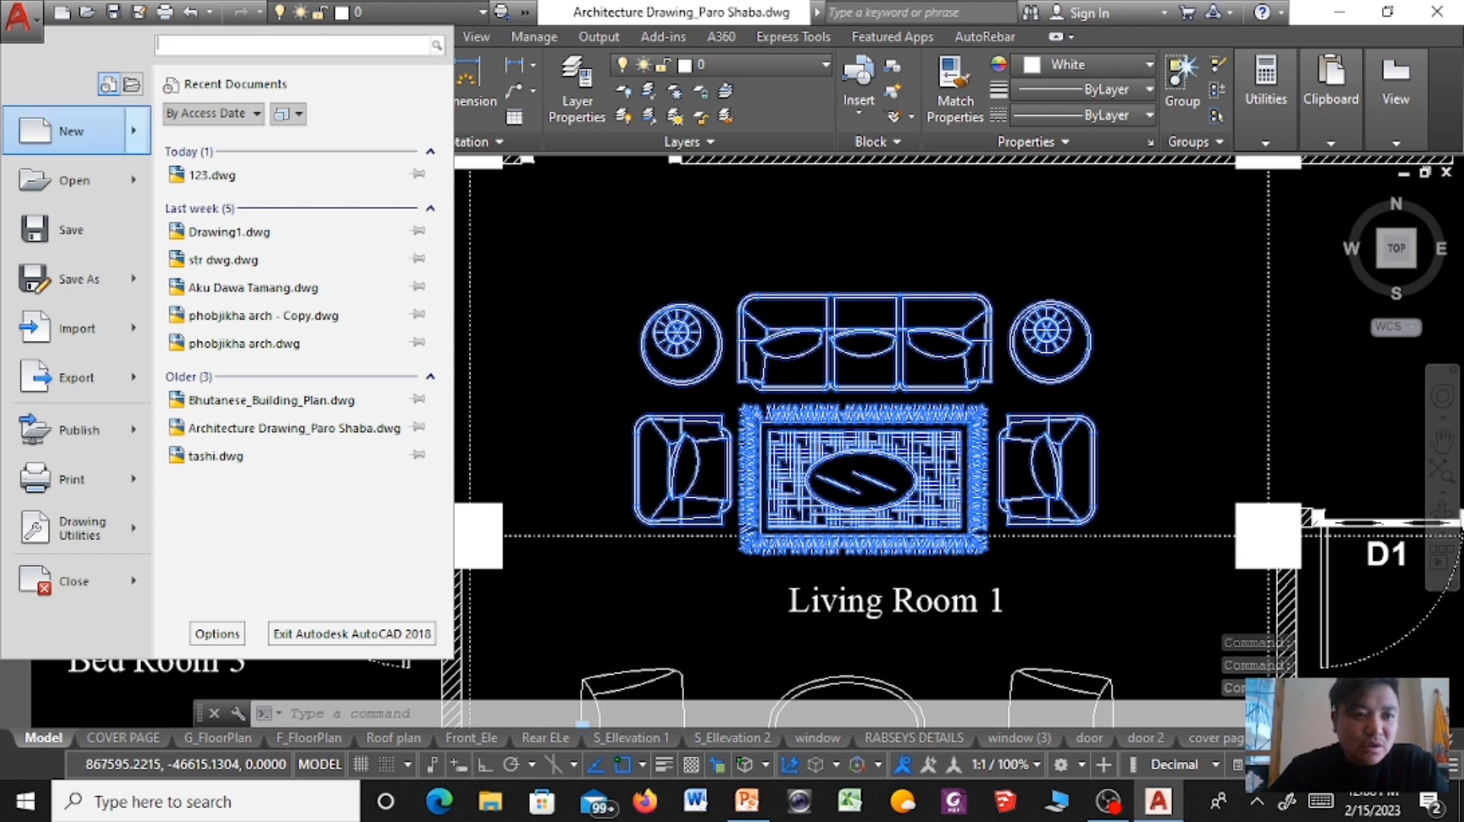
{"action": "mouse_move", "coordinate": [72, 130]}
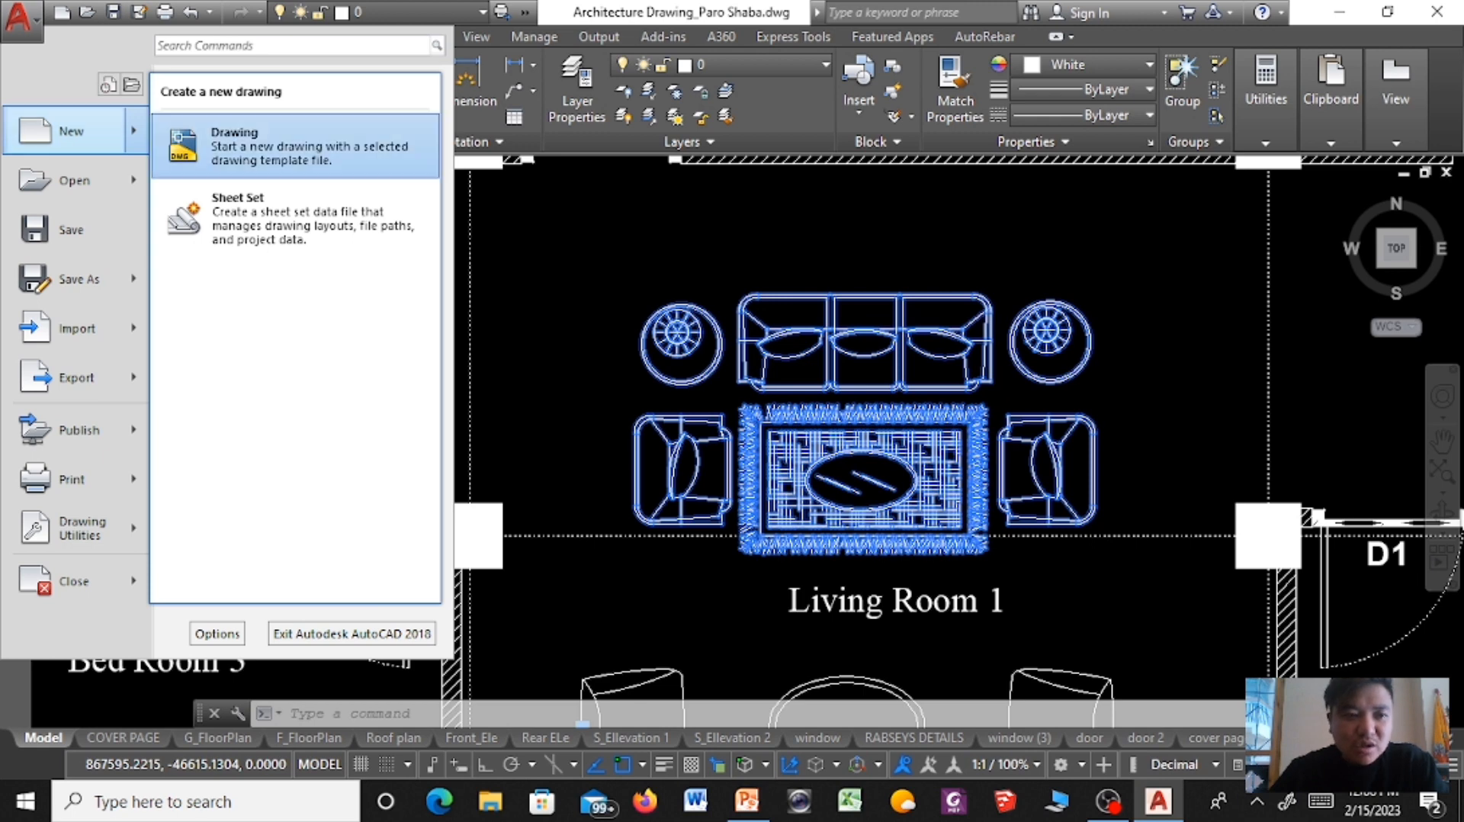
{"action": "key", "text": "Escape"}
{"action": "left_click", "coordinate": [19, 17]}
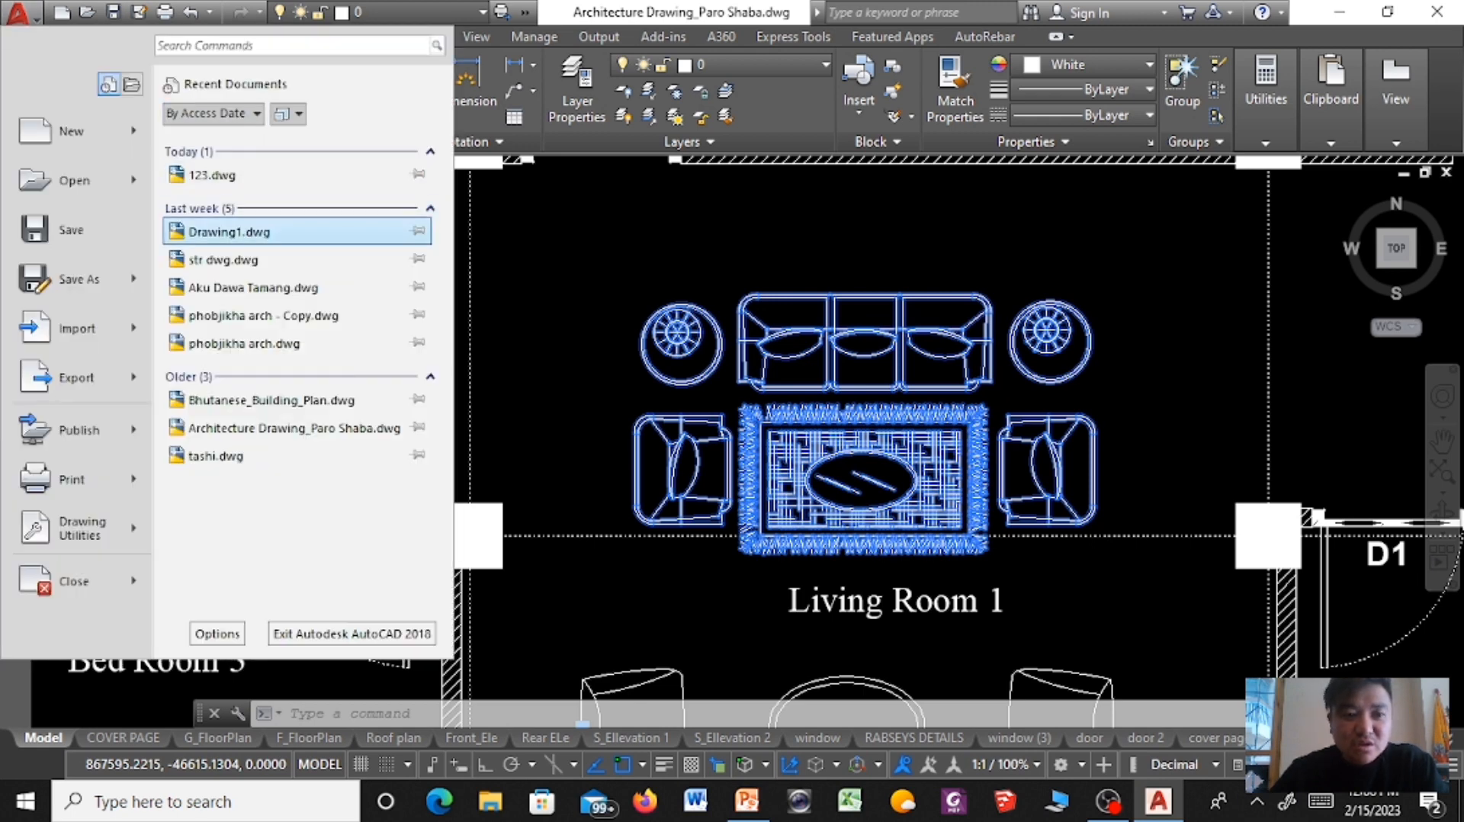
{"action": "left_click", "coordinate": [229, 232]}
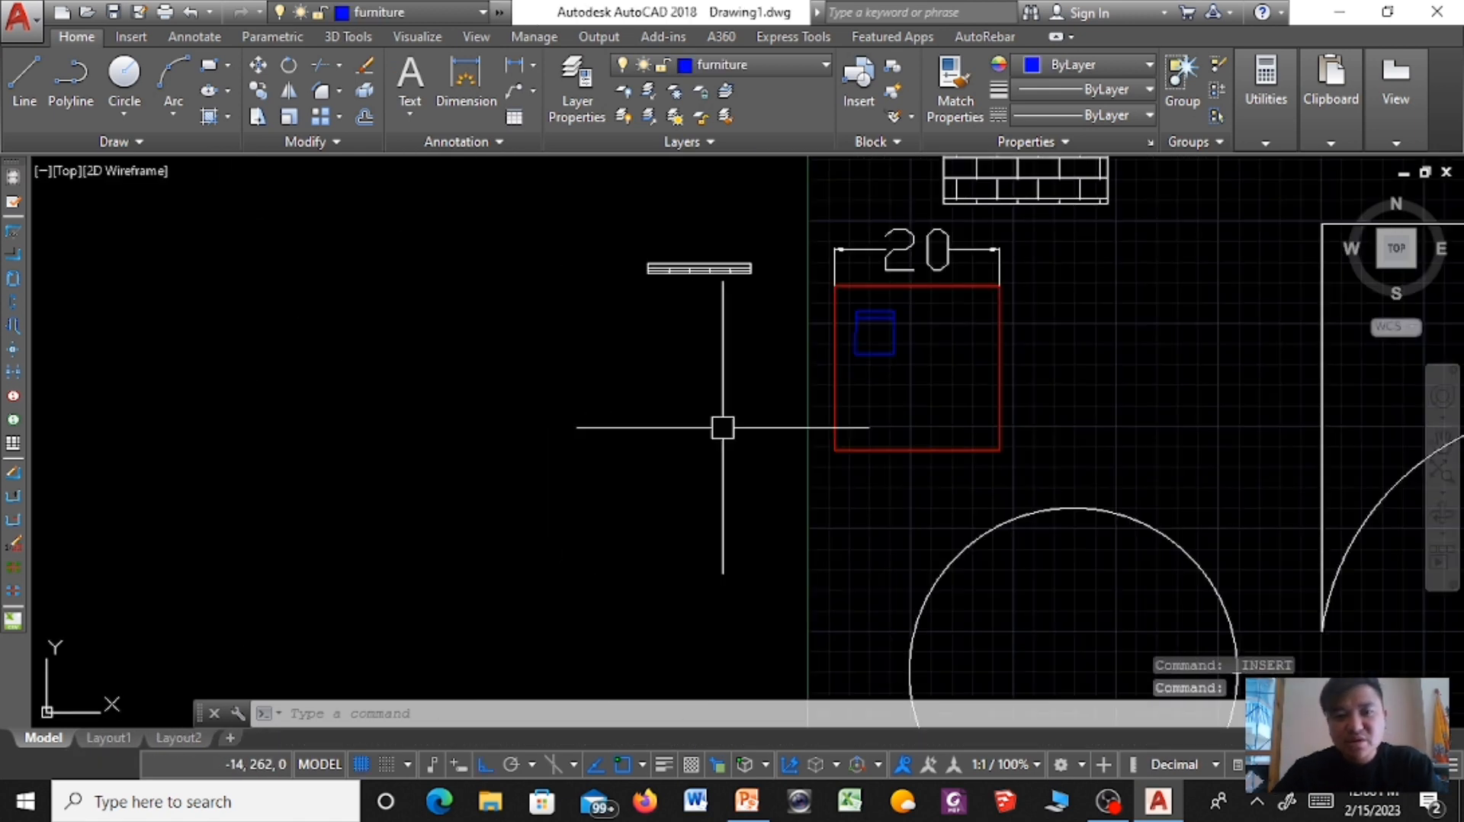
{"action": "scroll", "coordinate": [1068, 333], "scroll_direction": "up", "scroll_amount": 2}
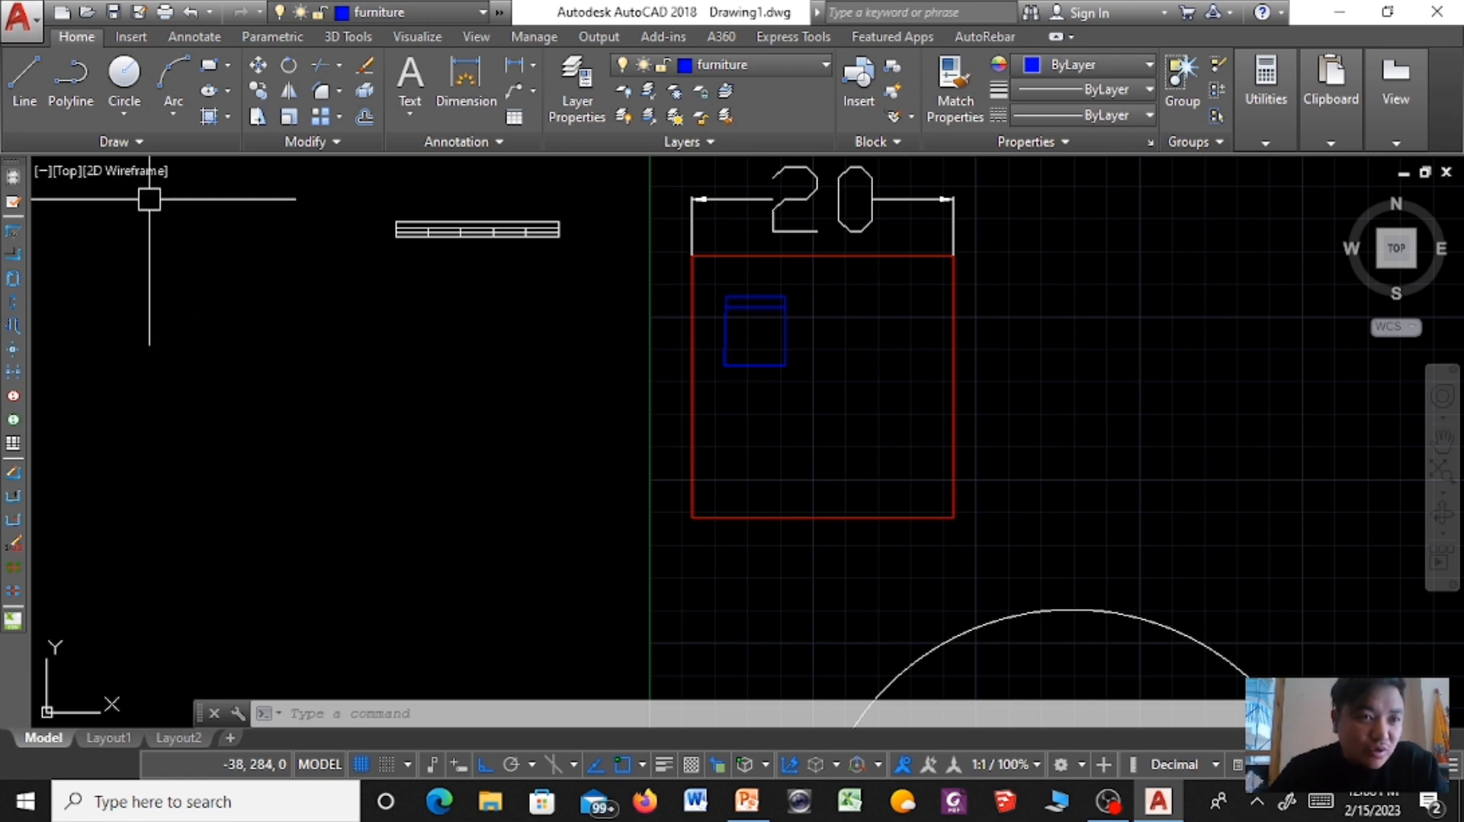
Switch to Architecture Drawing_Paro Shaba.dwg and bring the W3 window labels above the Side Eleevation 2 title into closer view.
{"action": "left_click", "coordinate": [19, 15]}
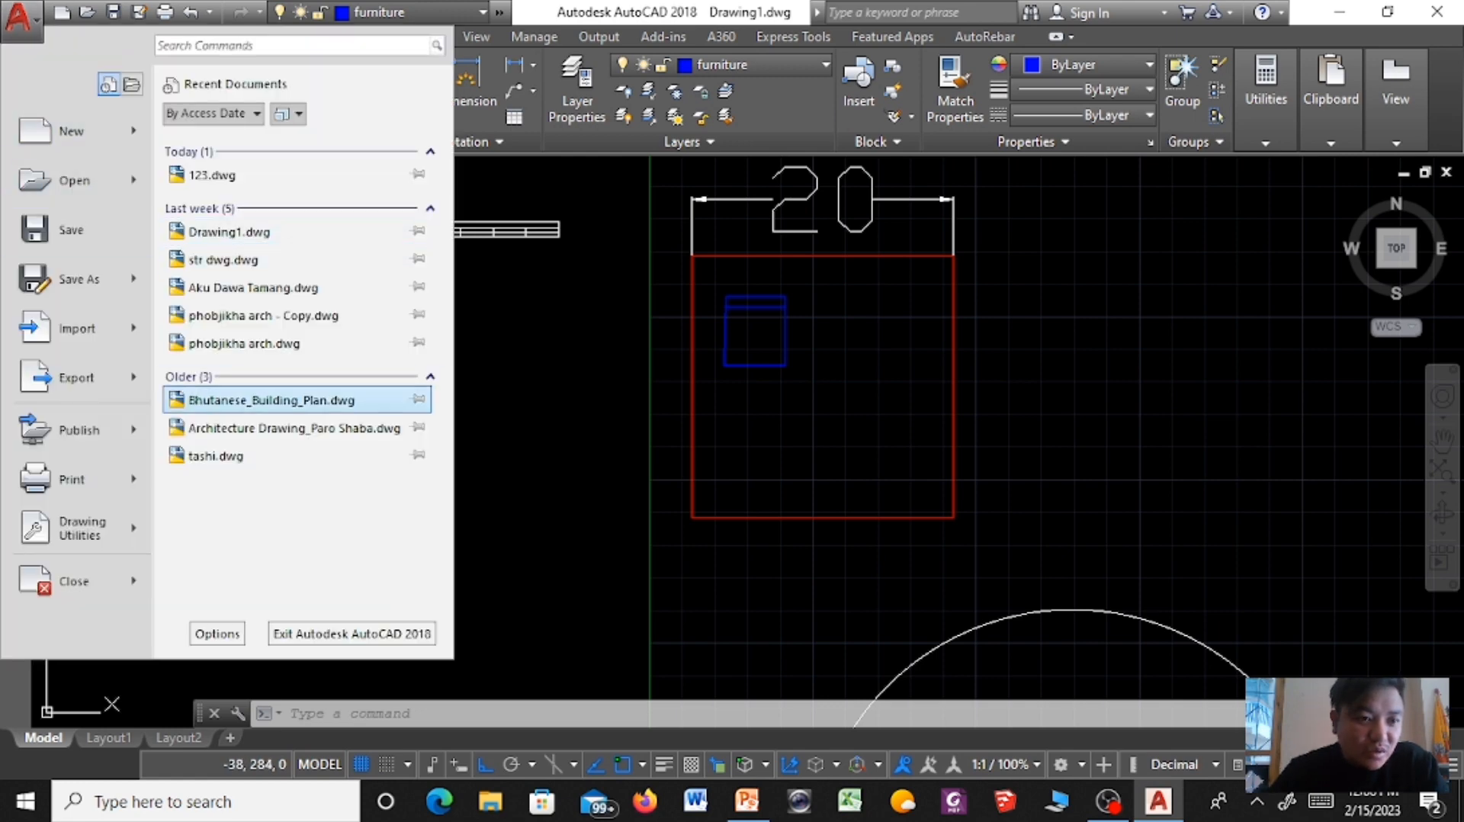
{"action": "left_click", "coordinate": [293, 428]}
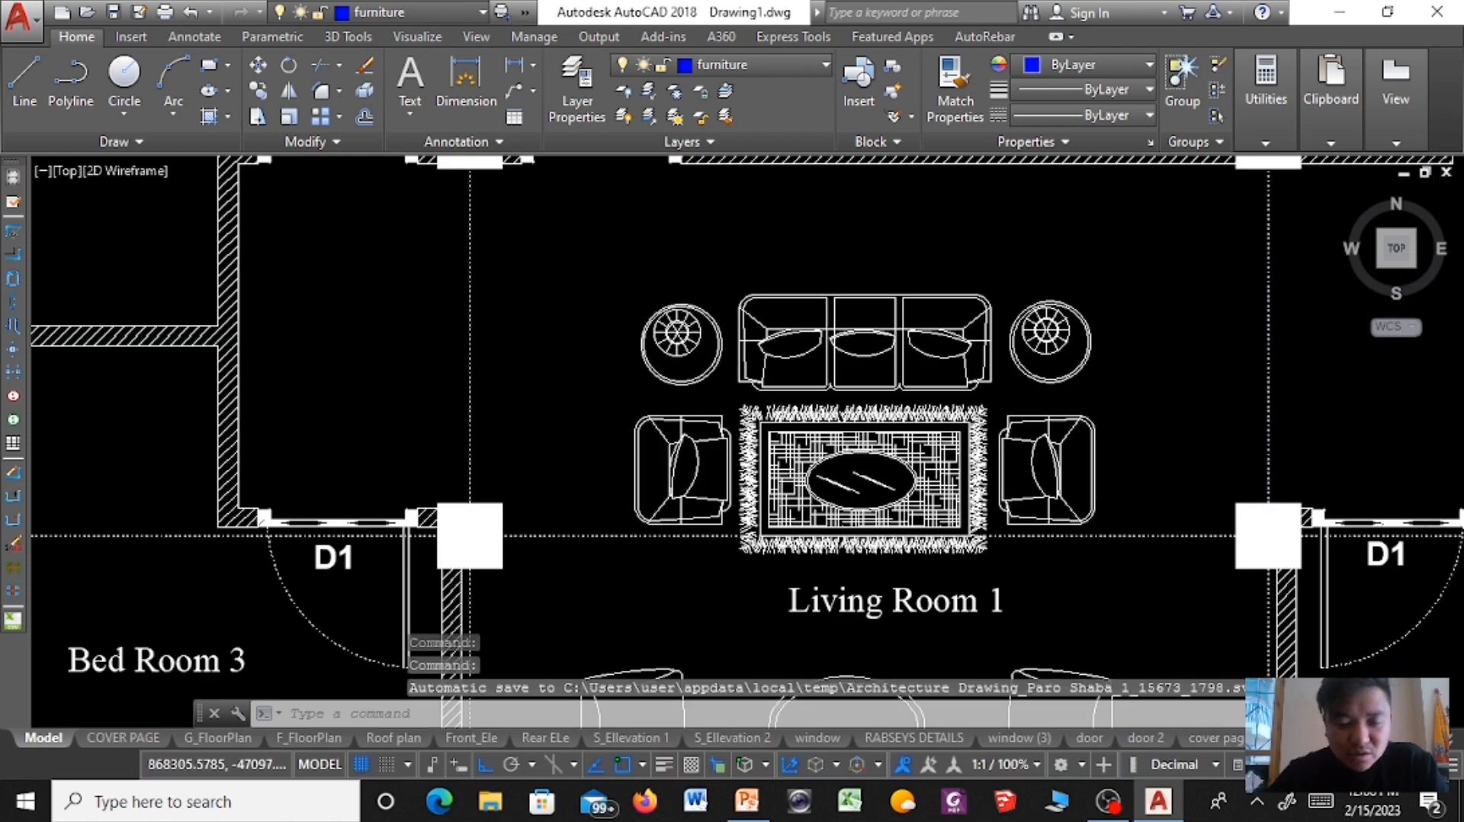
{"action": "scroll", "coordinate": [238, 157], "scroll_direction": "down", "scroll_amount": 2}
{"action": "key", "text": "Escape"}
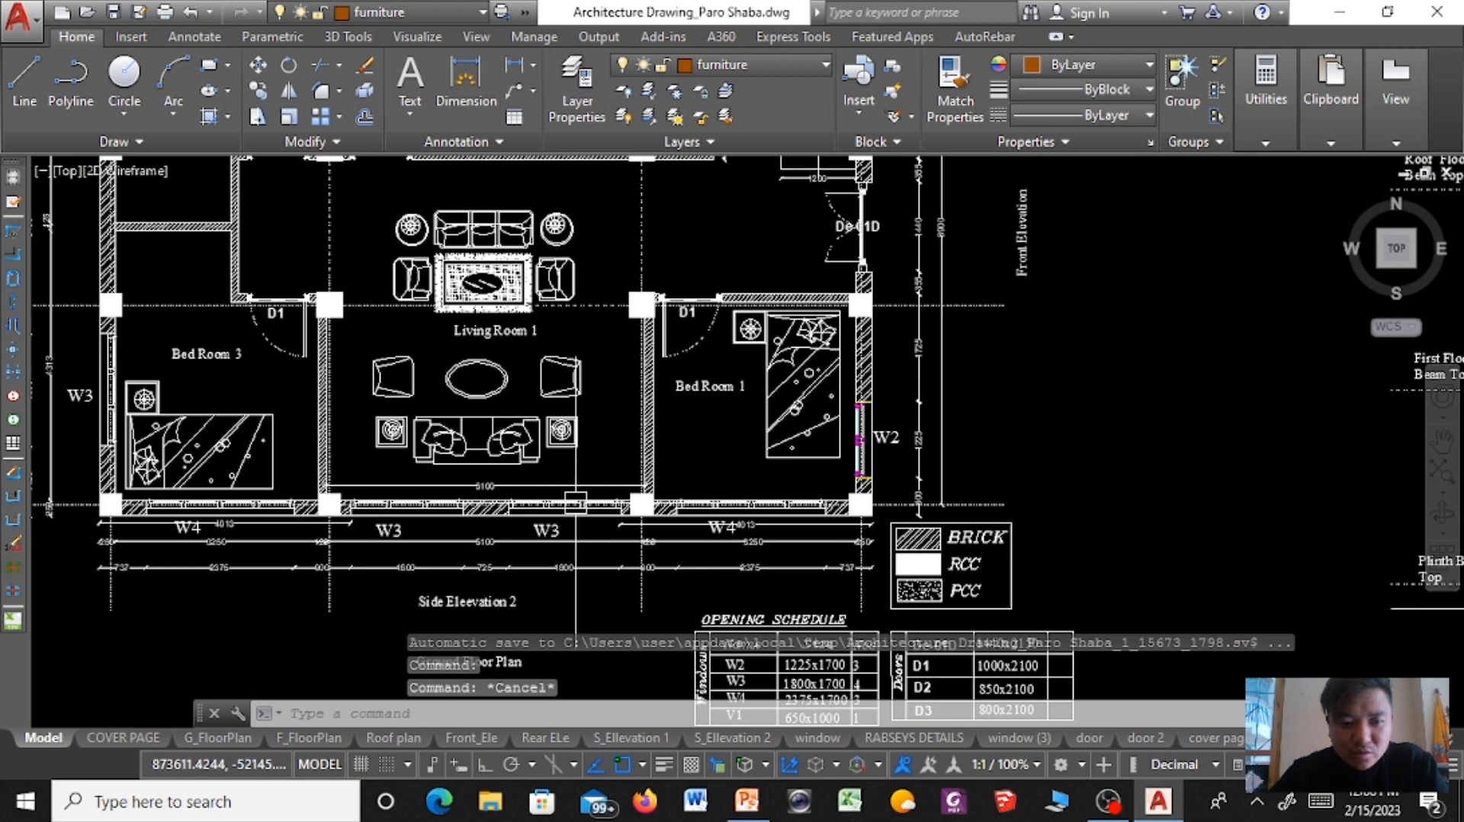
{"action": "scroll", "coordinate": [488, 602], "scroll_direction": "up", "scroll_amount": 4}
{"action": "scroll", "coordinate": [483, 587], "scroll_direction": "down", "scroll_amount": 5}
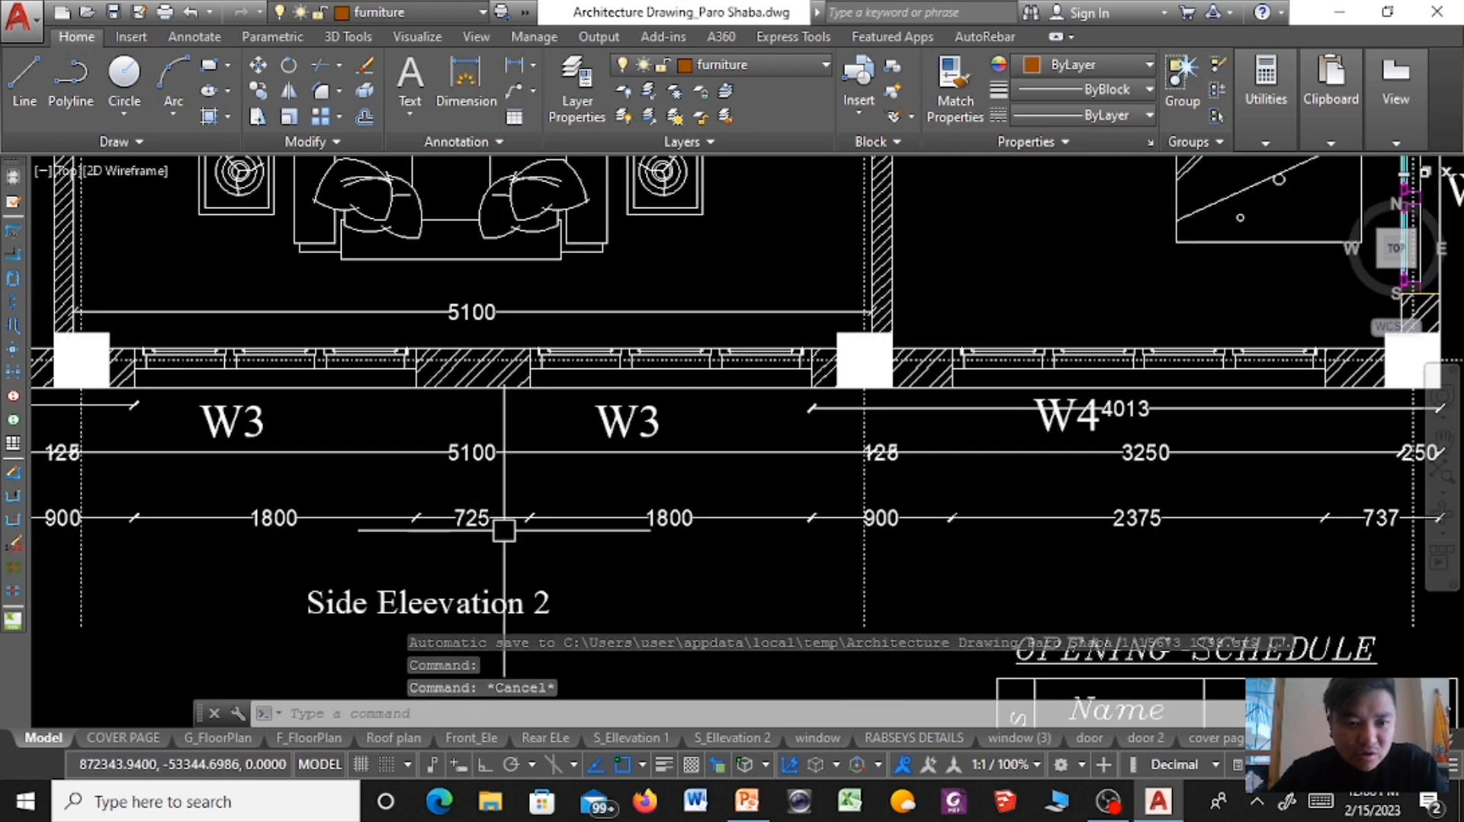
{"action": "scroll", "coordinate": [483, 584], "scroll_direction": "up", "scroll_amount": 3}
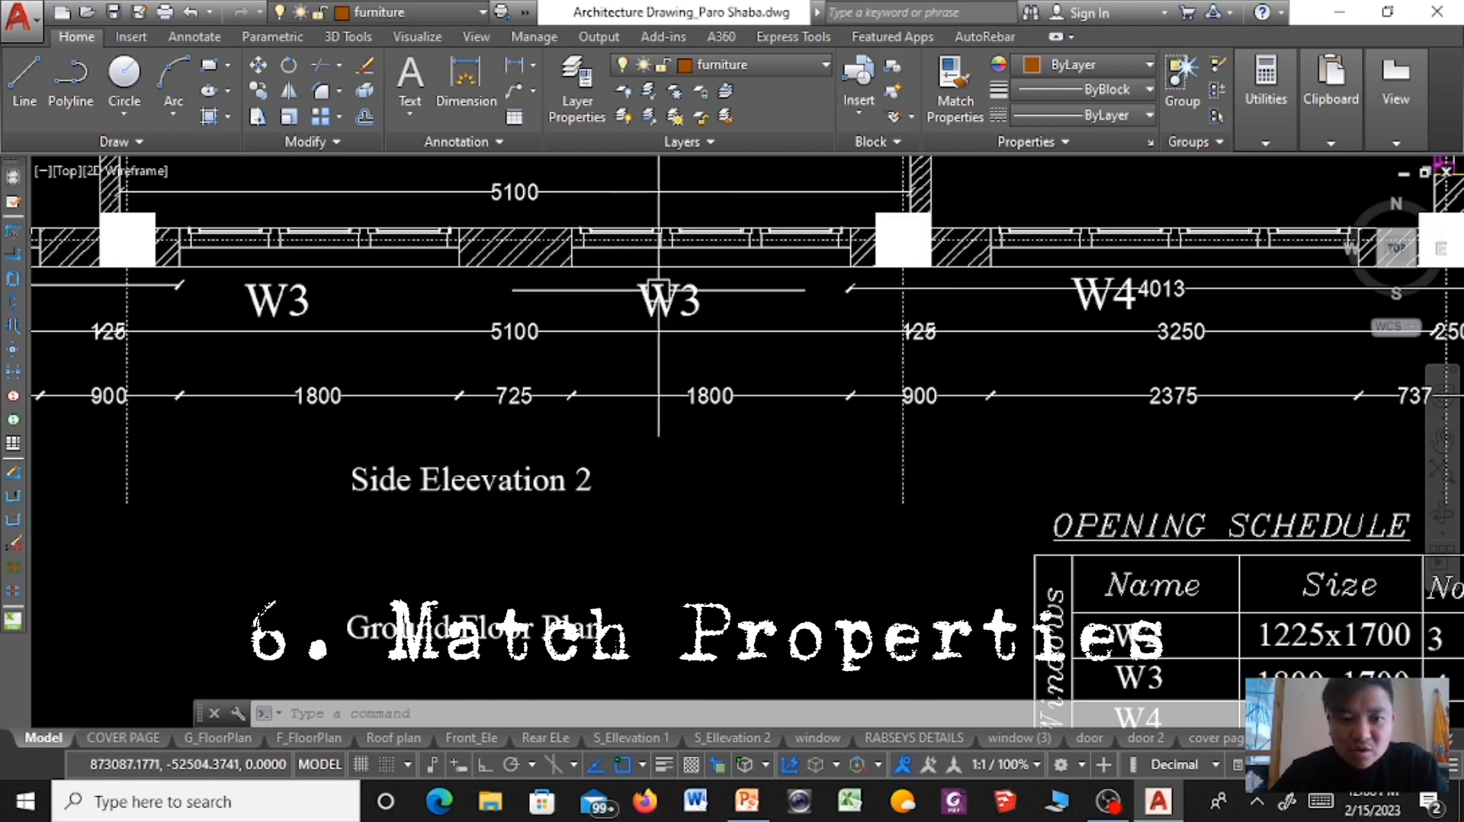
Match the properties of the W3 label nearest W4 onto the Side Eleevation 2 title and try the same on the Ground Floor Plan title.
{"action": "left_click", "coordinate": [647, 309]}
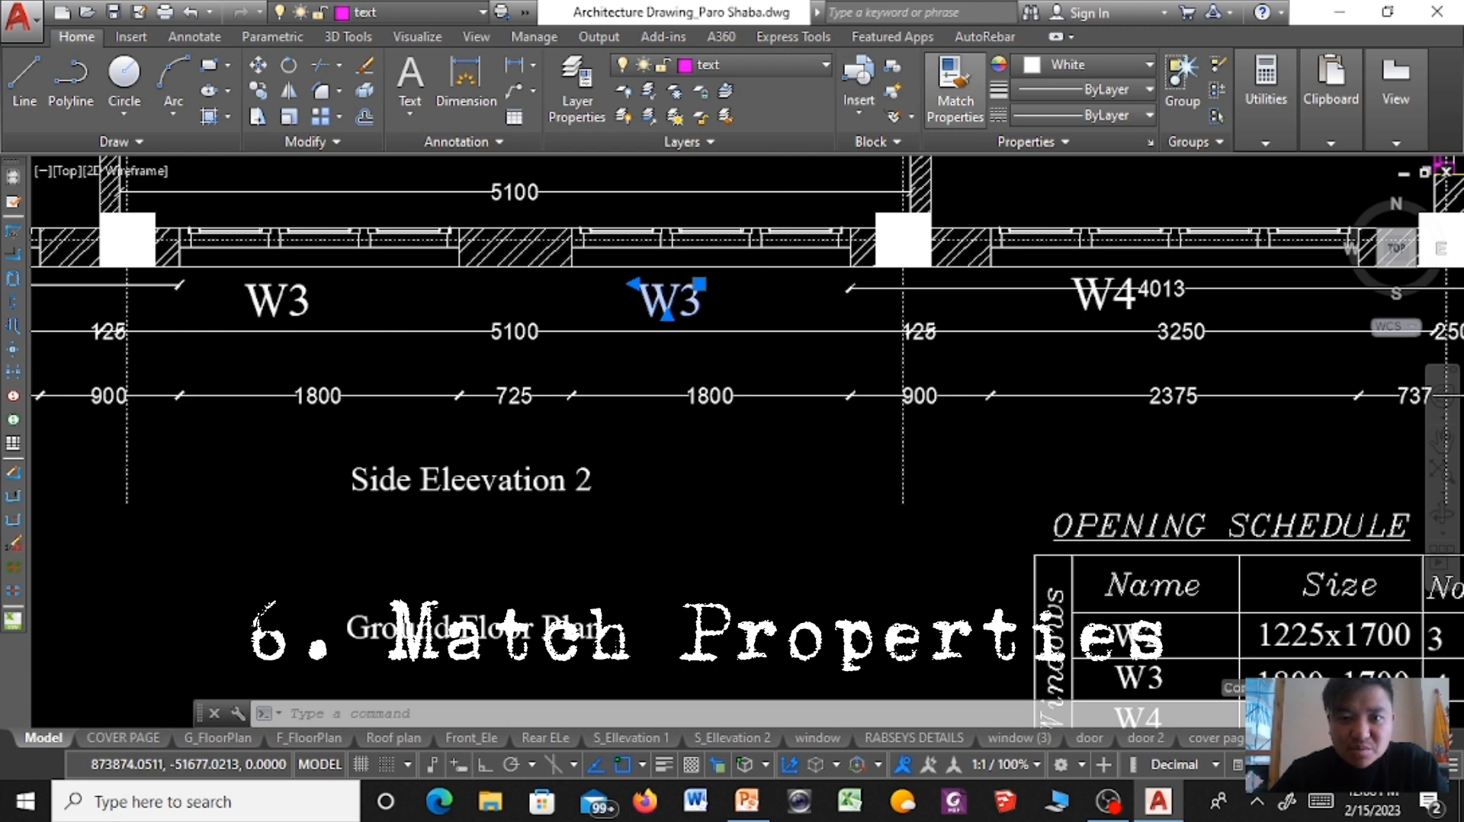
{"action": "double_click", "coordinate": [955, 88]}
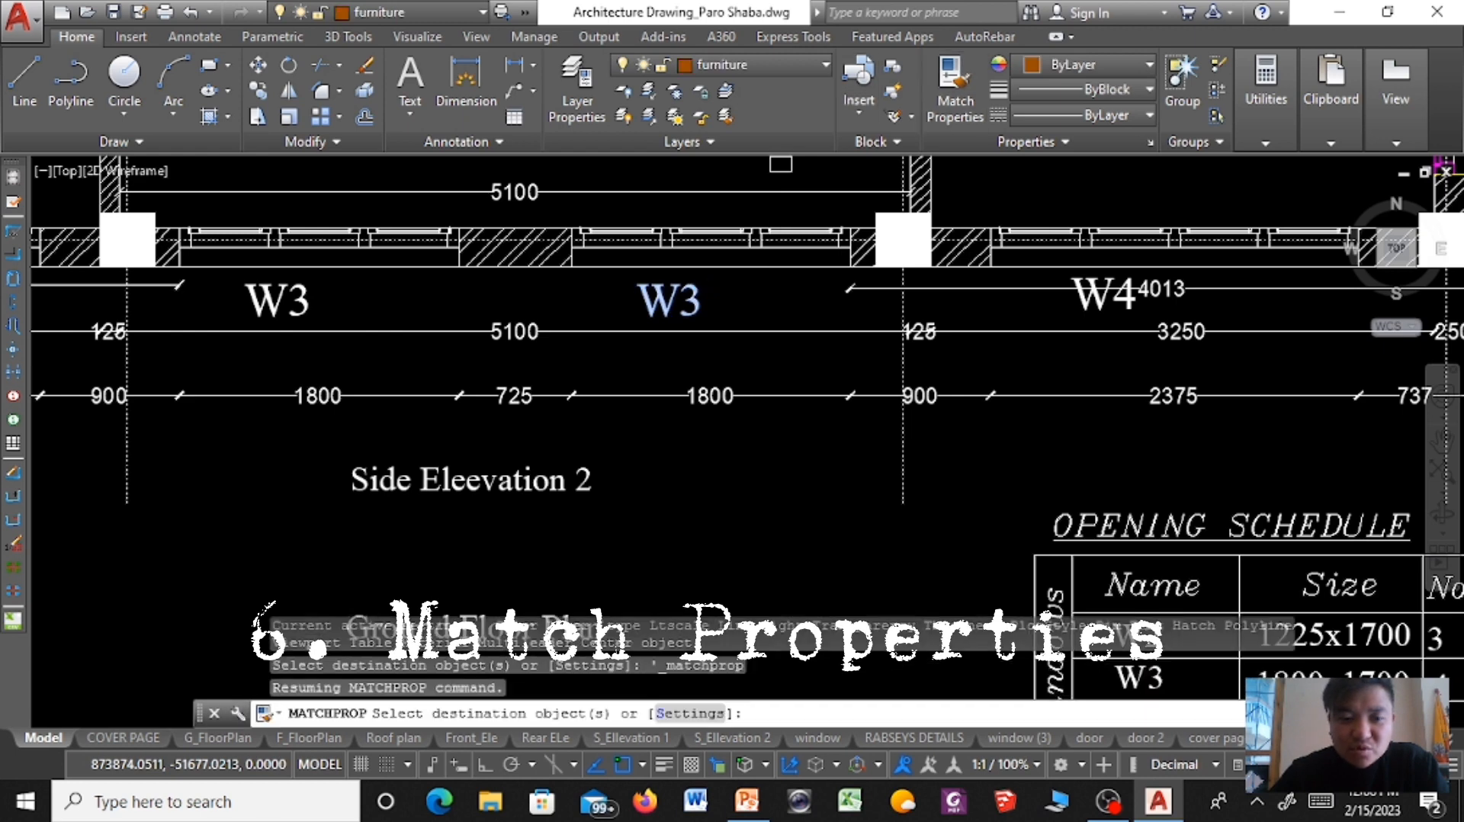
{"action": "left_click", "coordinate": [516, 490]}
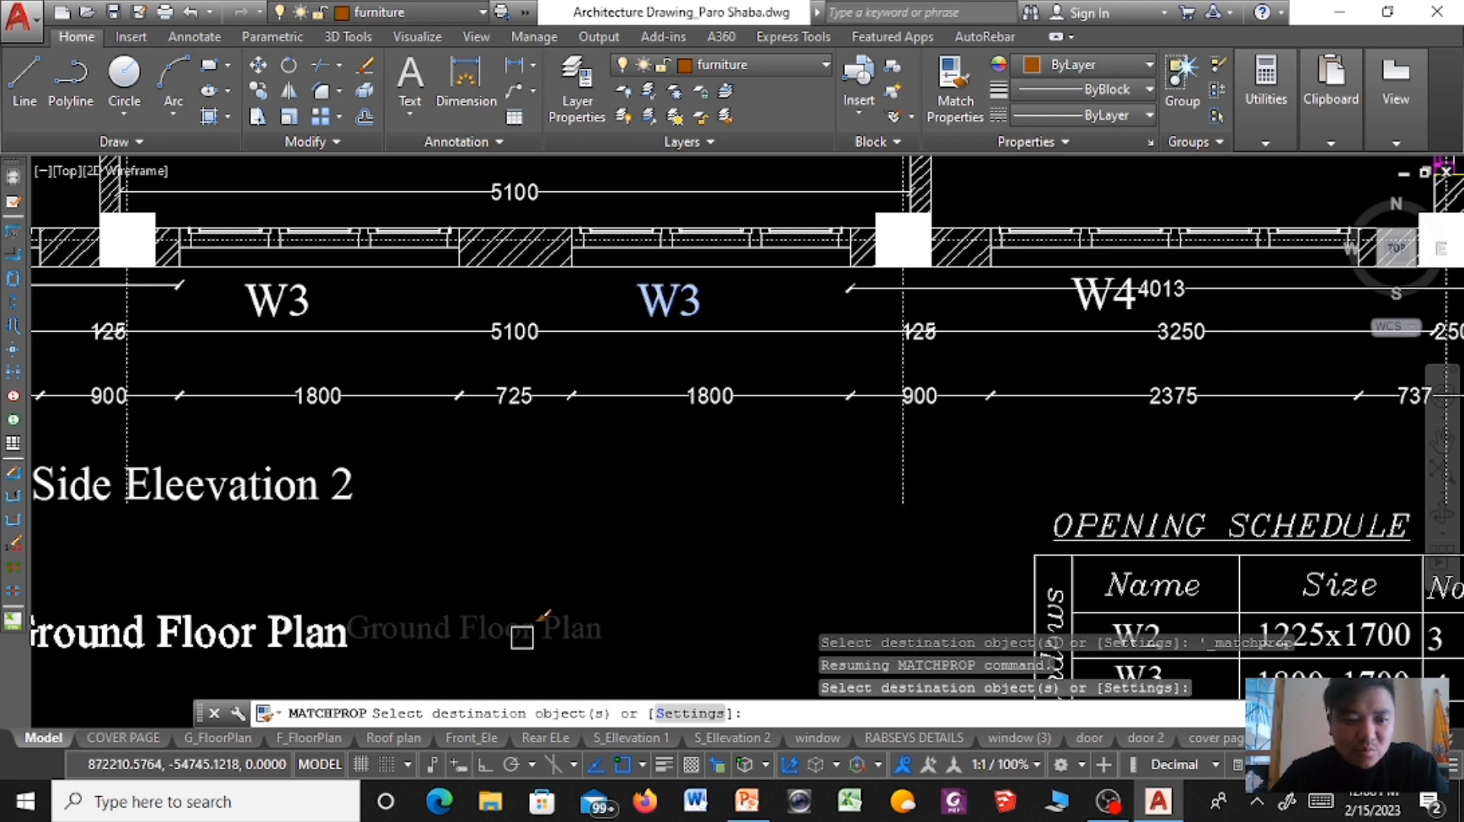
{"action": "left_click", "coordinate": [521, 638]}
{"action": "key", "text": "Escape"}
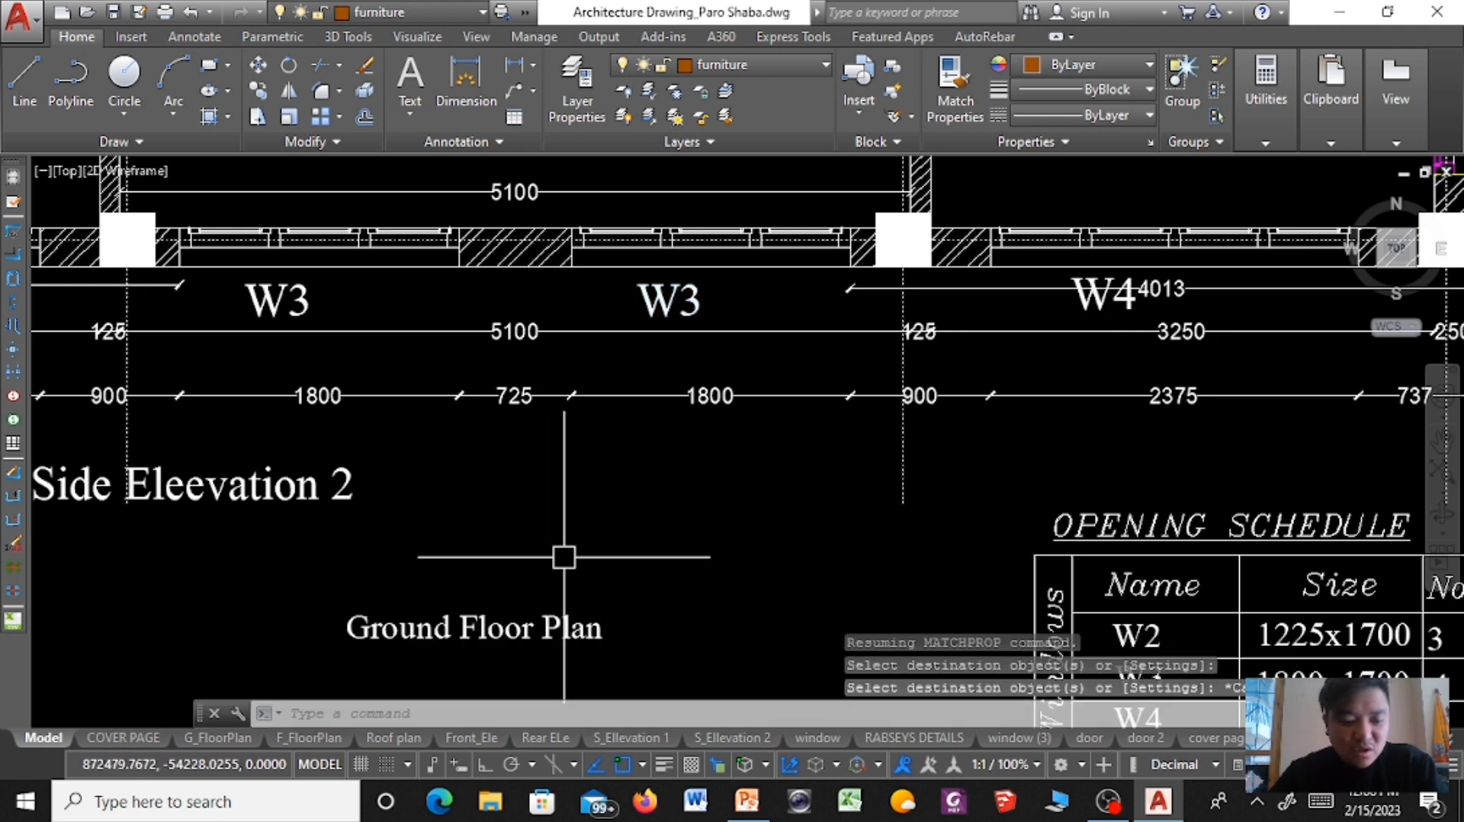
Undo the property match on the Side Eleevation 2 title.
{"action": "key", "text": "ctrl+z"}
{"action": "key", "text": "Escape"}
{"action": "key", "text": "Escape"}
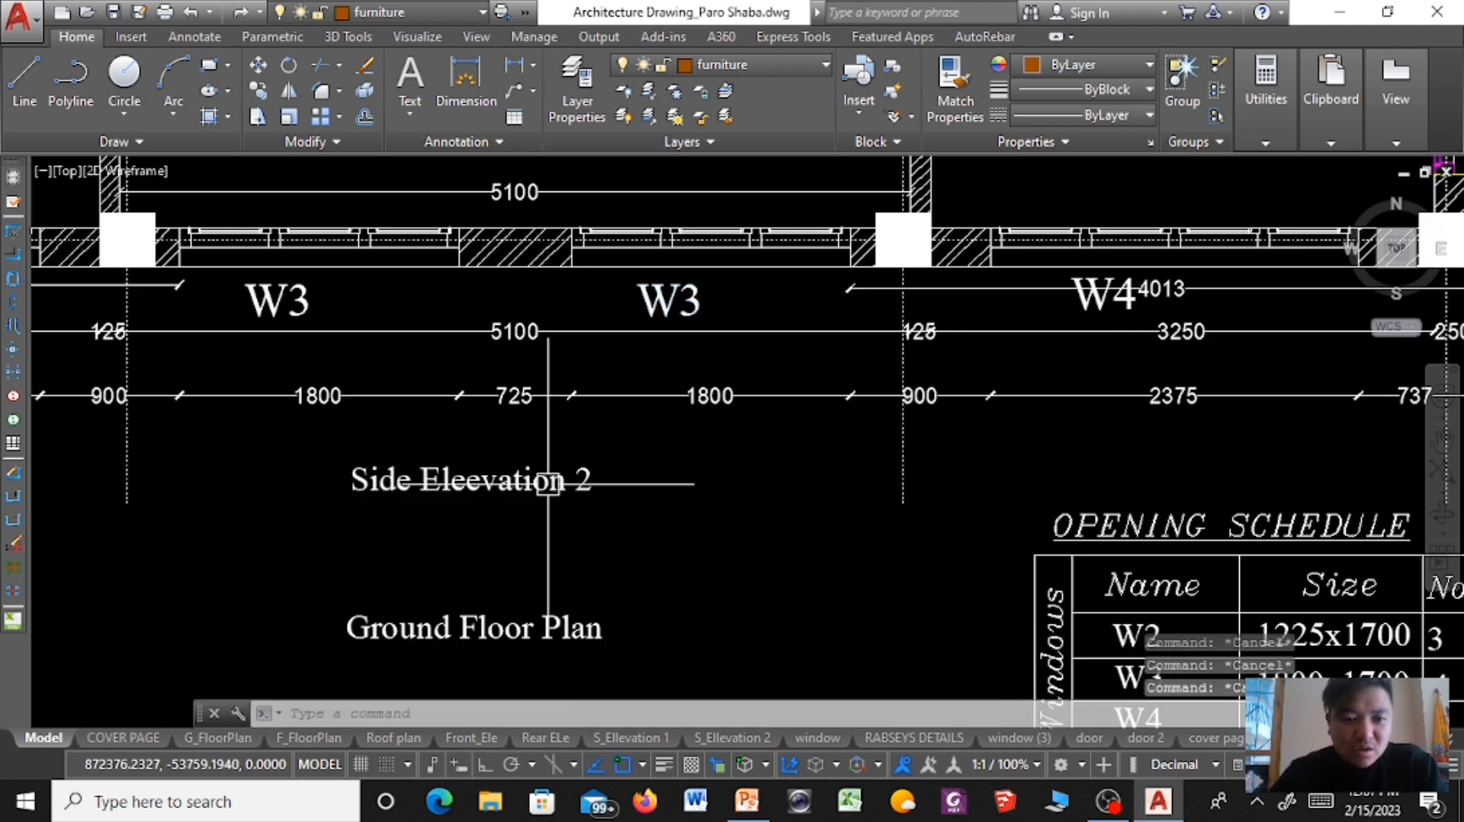
Match the properties of the Side Eleevation 2 title onto the W3 label nearest W4, and end the command.
{"action": "left_click", "coordinate": [550, 481]}
{"action": "left_click", "coordinate": [955, 90]}
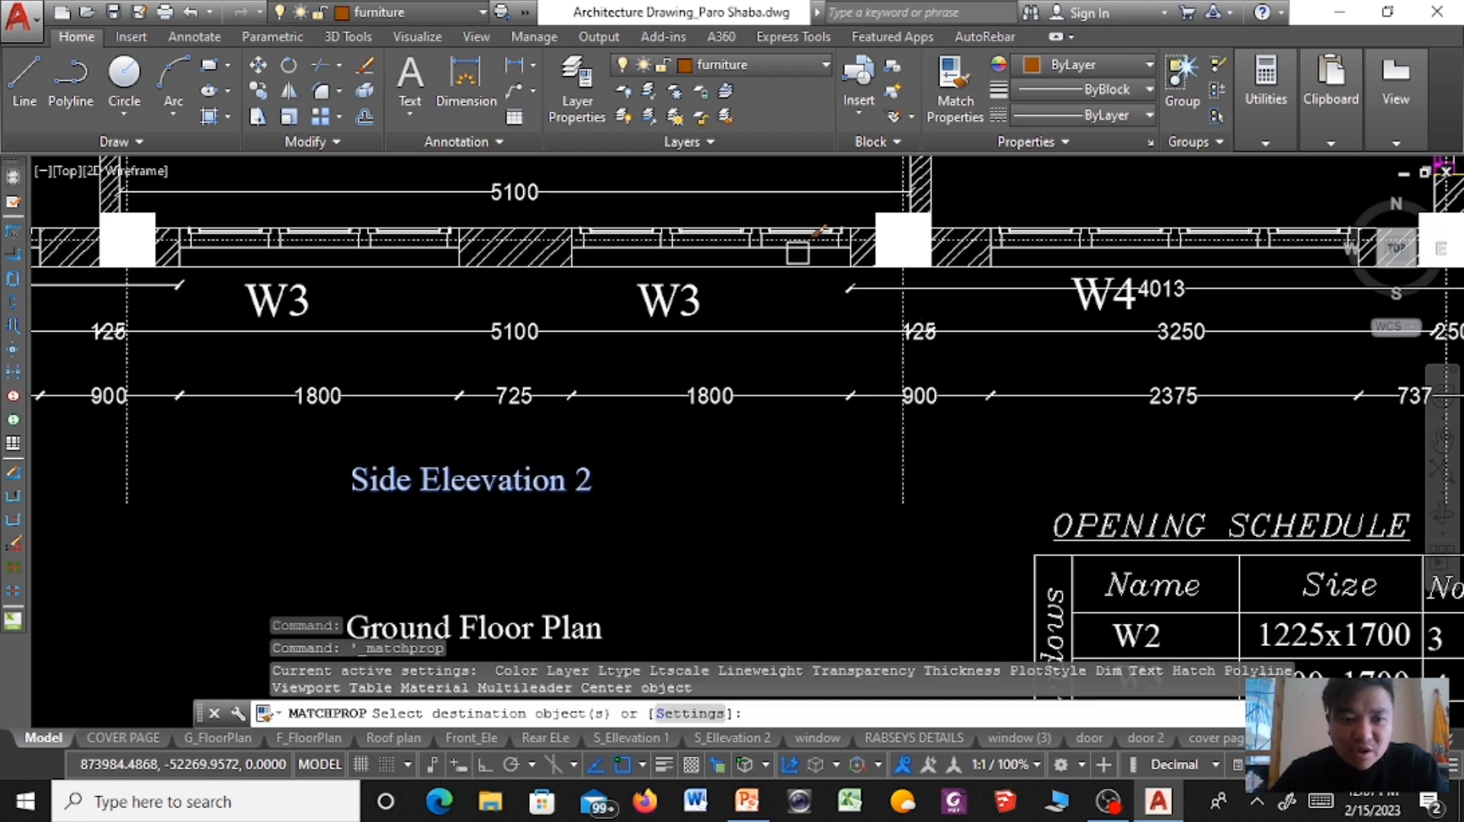
{"action": "left_click", "coordinate": [675, 293]}
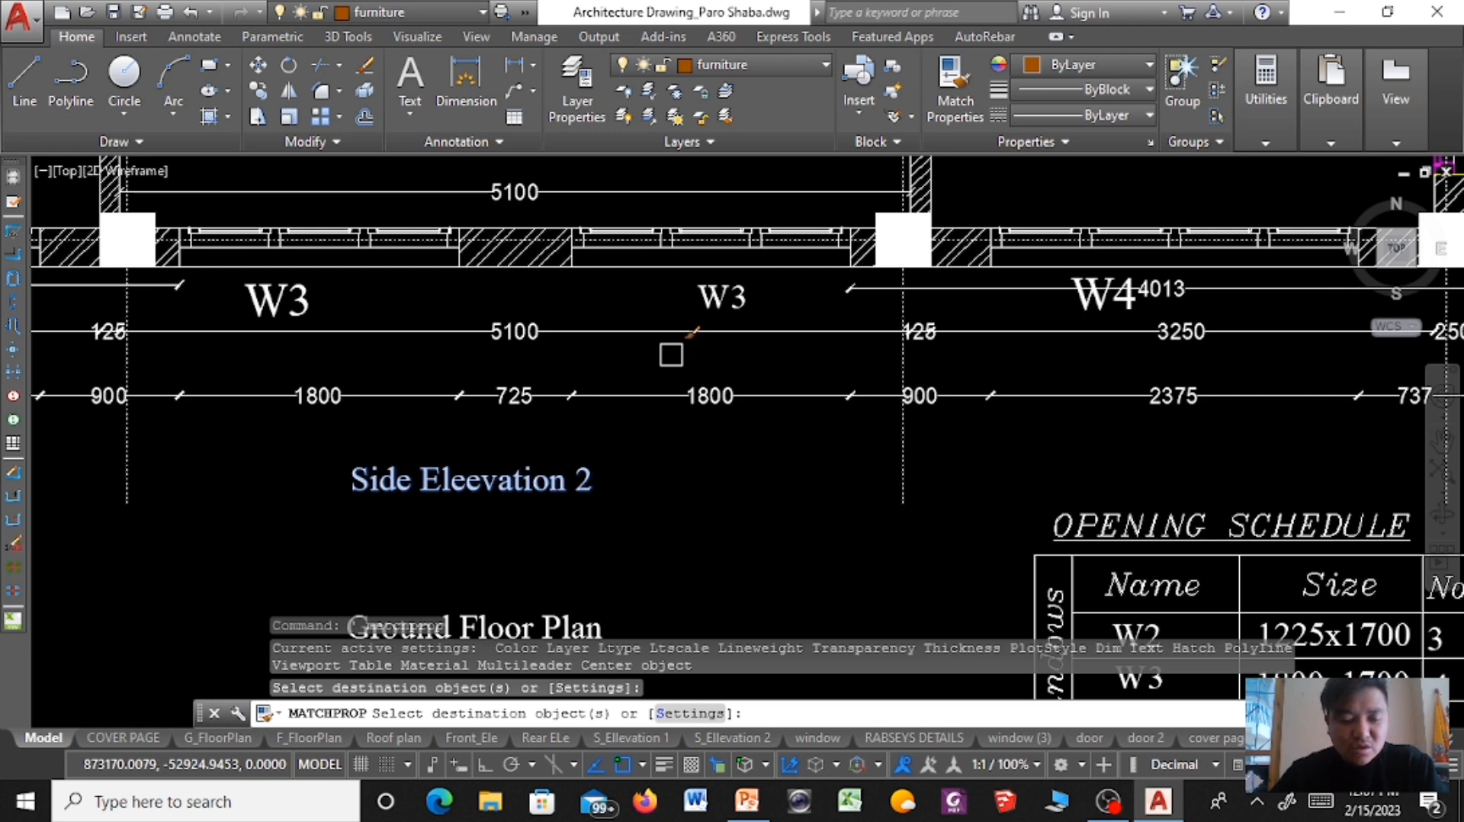
{"action": "key", "text": "ctrl+z"}
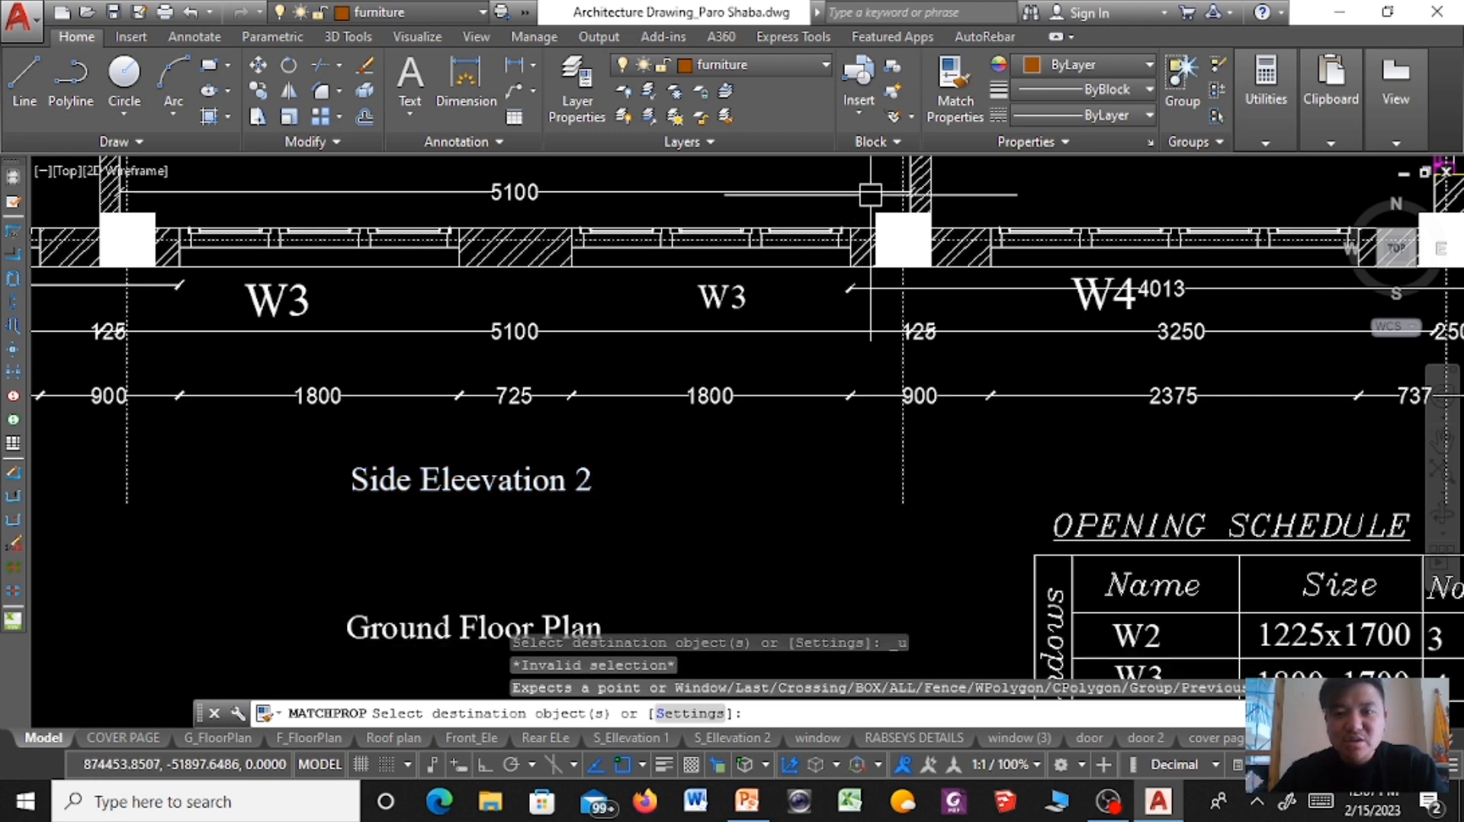
{"action": "key", "text": "Escape"}
{"action": "key", "text": "Escape"}
{"action": "key", "text": "Escape"}
{"action": "key", "text": "Escape"}
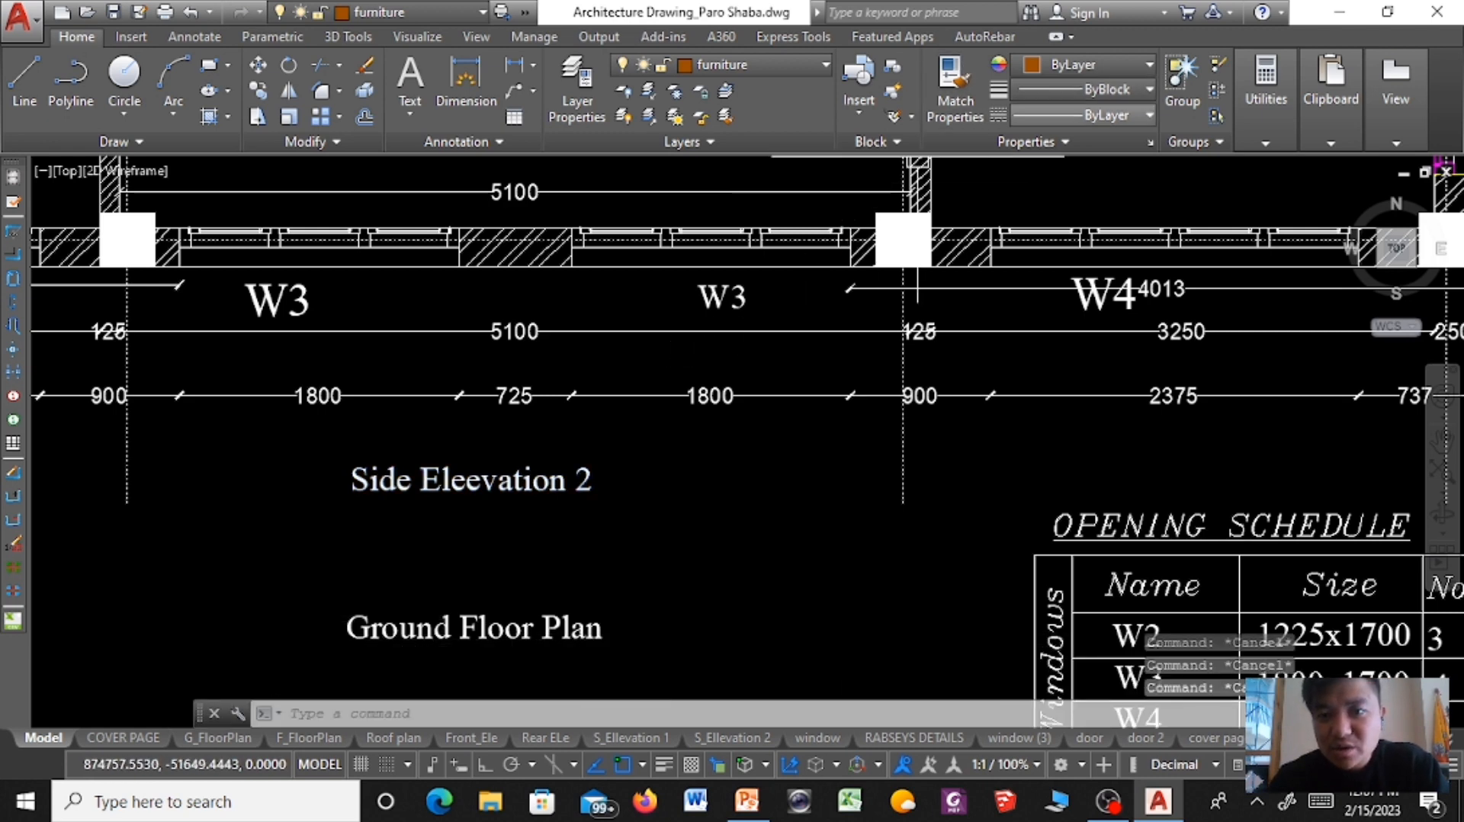
Look through the lineweight and color choices for object properties without choosing one.
{"action": "left_click", "coordinate": [1083, 89]}
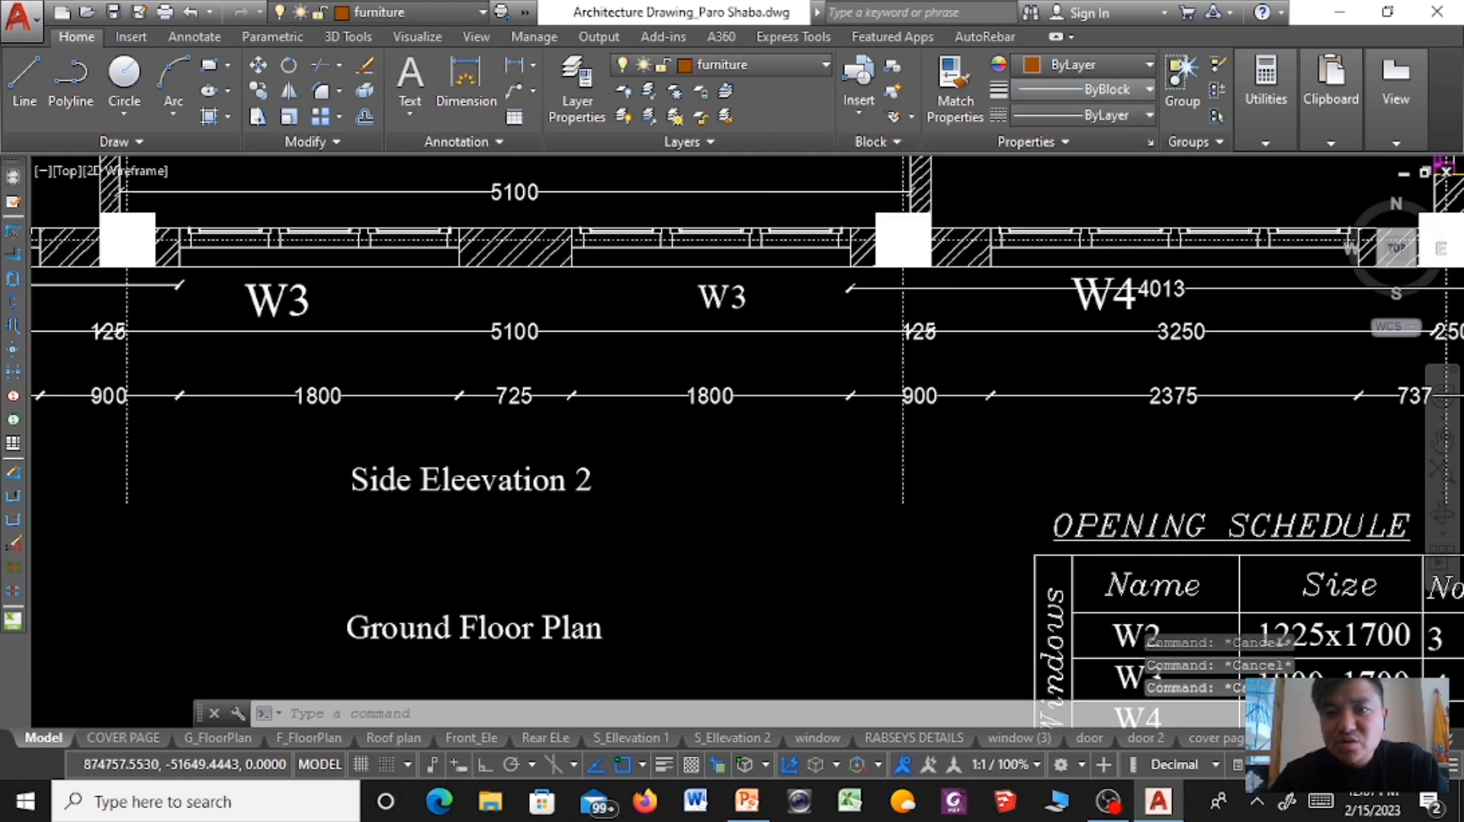
{"action": "scroll", "coordinate": [1079, 221], "scroll_direction": "down", "scroll_amount": 1}
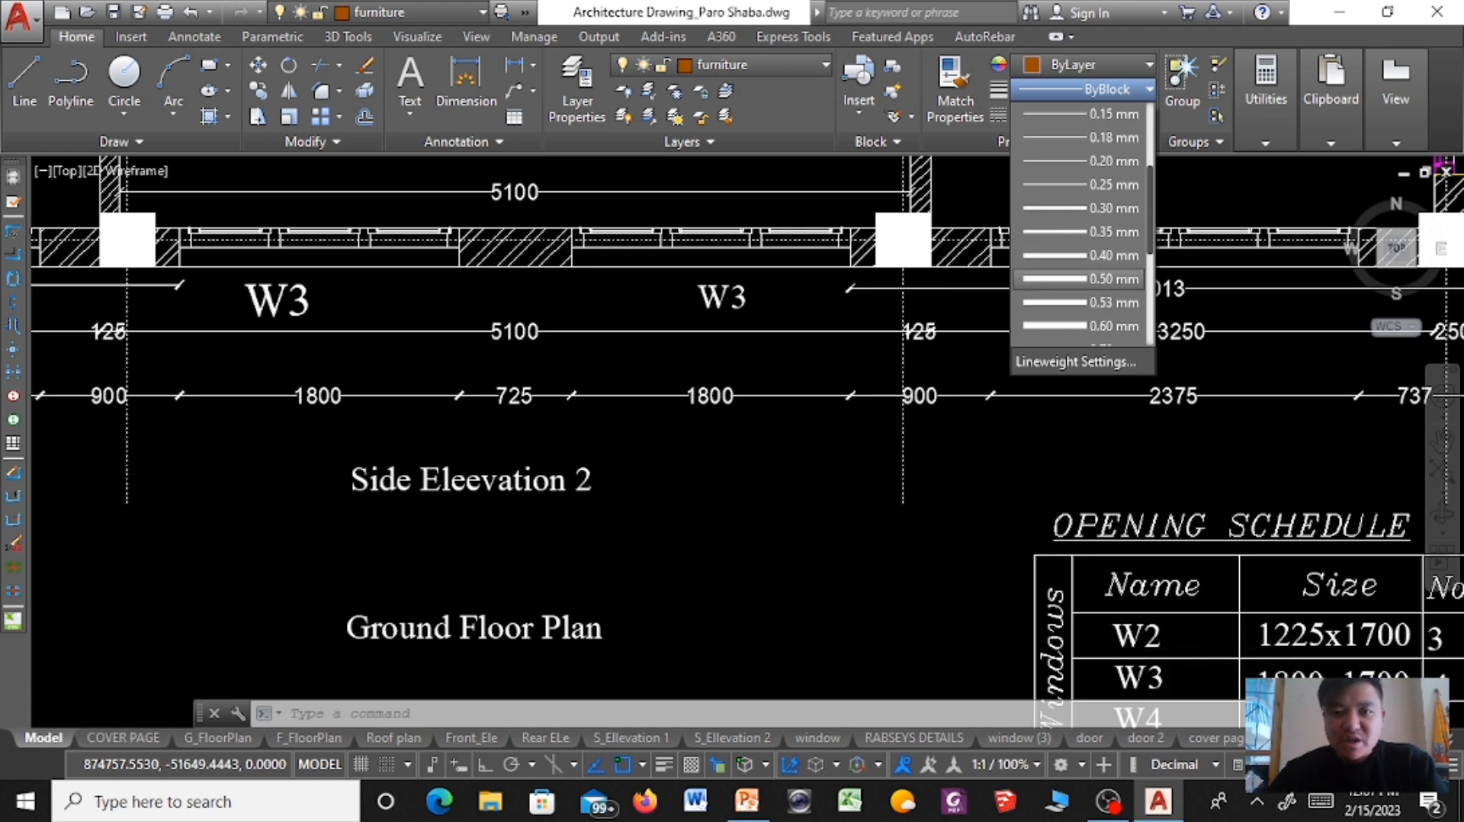
{"action": "scroll", "coordinate": [1079, 278], "scroll_direction": "down", "scroll_amount": 5}
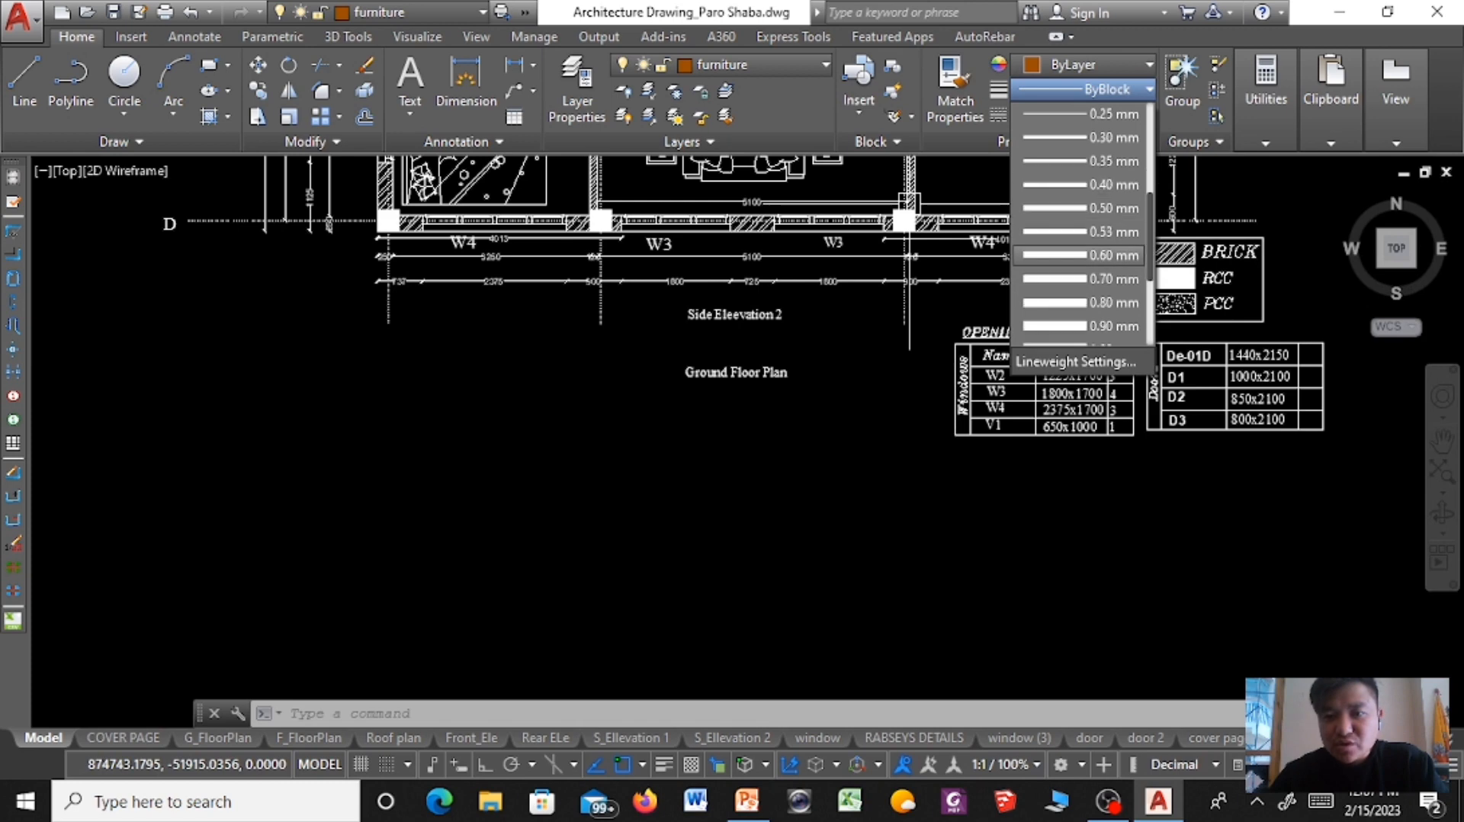
{"action": "left_click", "coordinate": [1083, 65]}
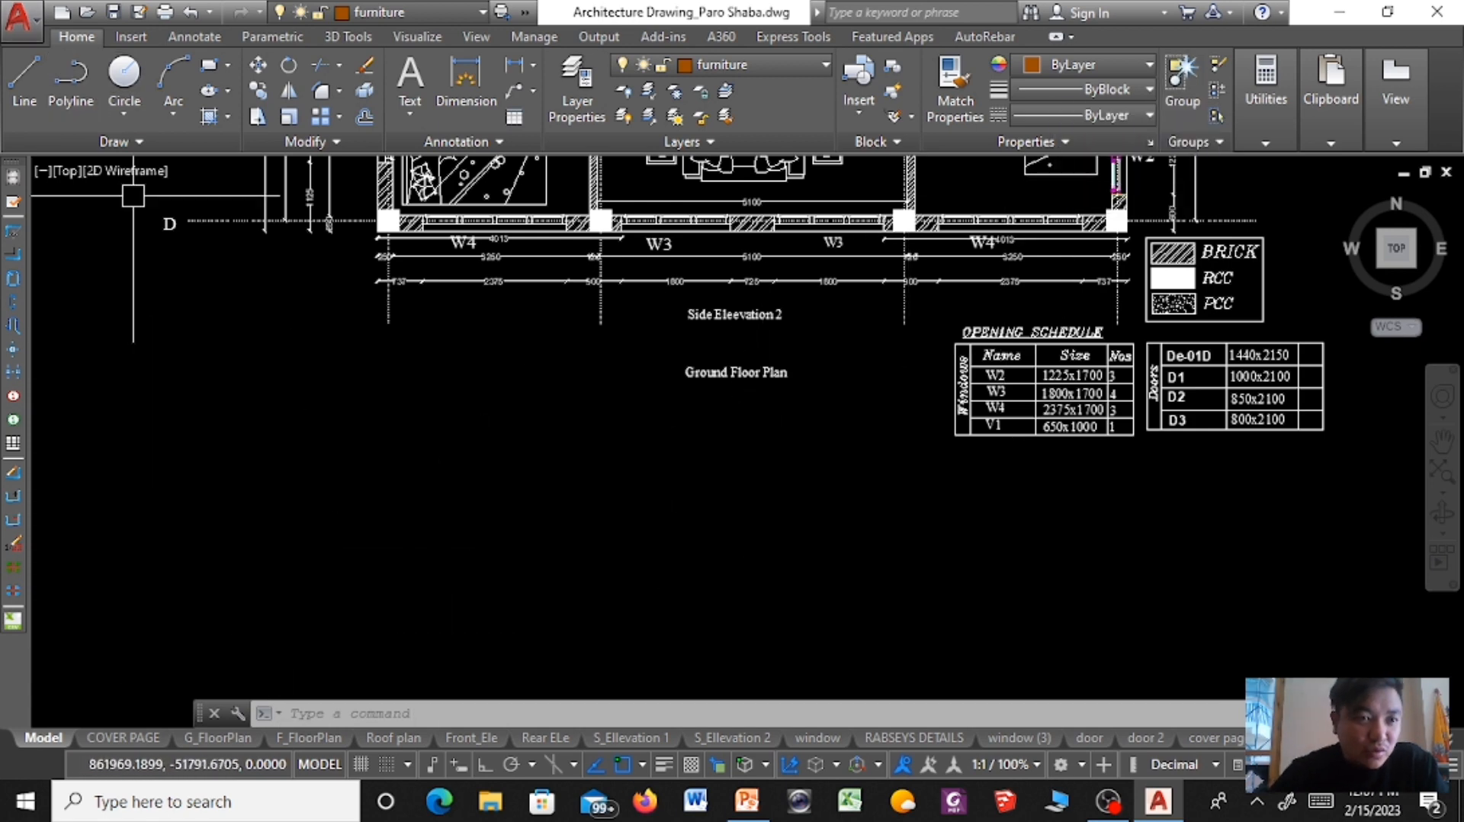
Switch back to Drawing1.dwg and group the four sides of the red square.
{"action": "left_click", "coordinate": [18, 15]}
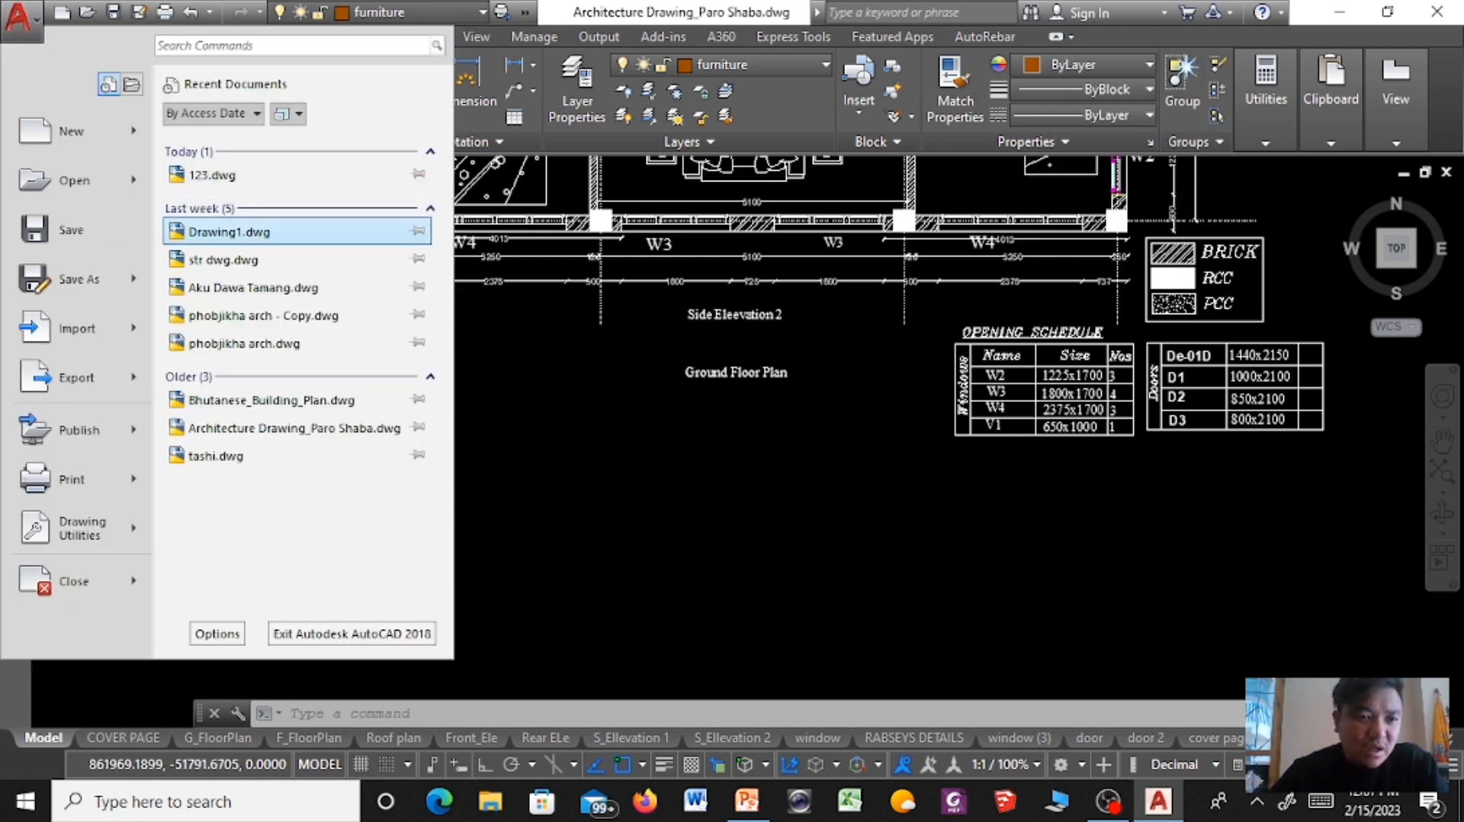
{"action": "left_click", "coordinate": [229, 231]}
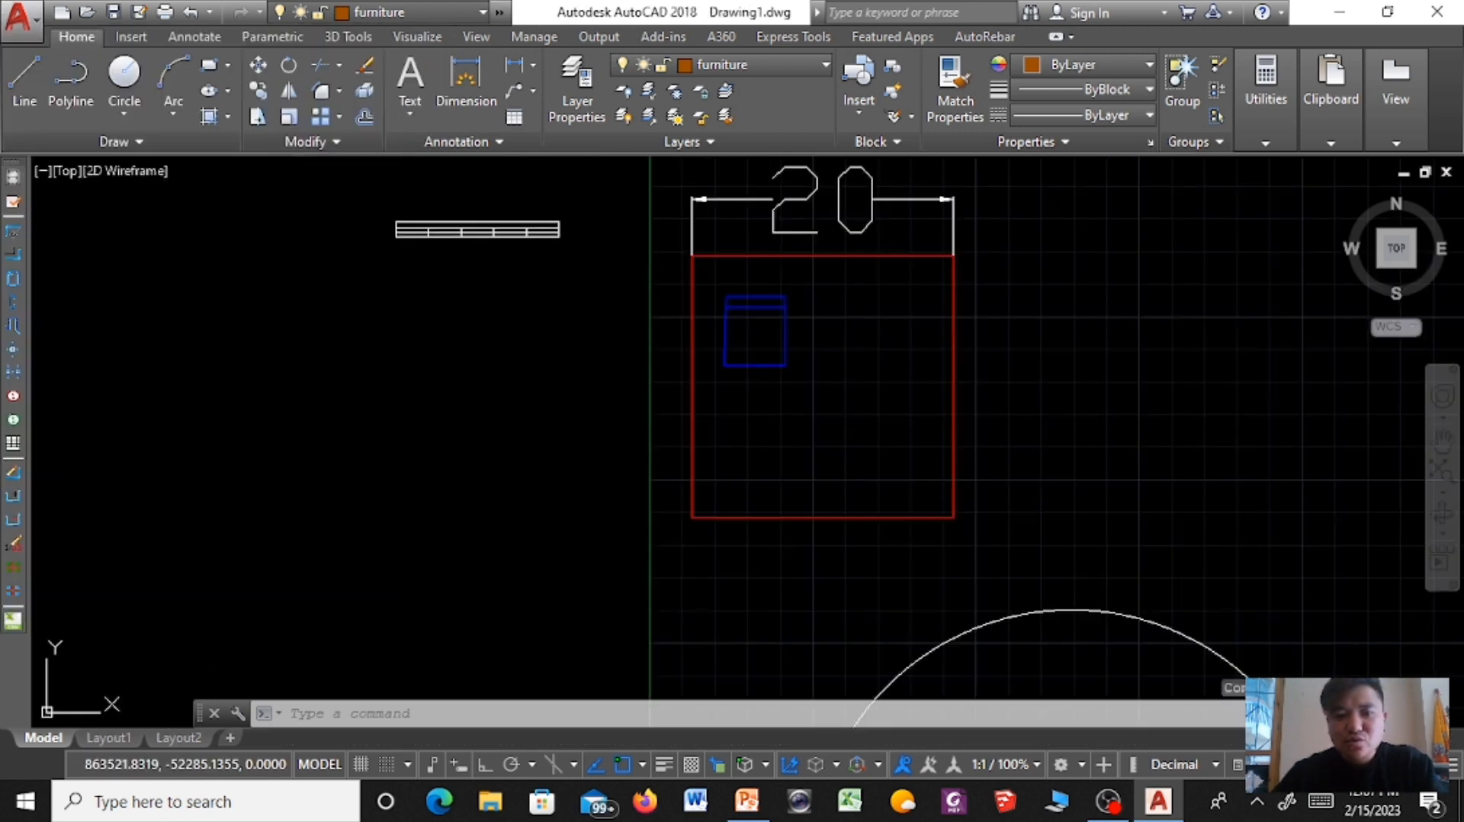
{"action": "left_click", "coordinate": [953, 330]}
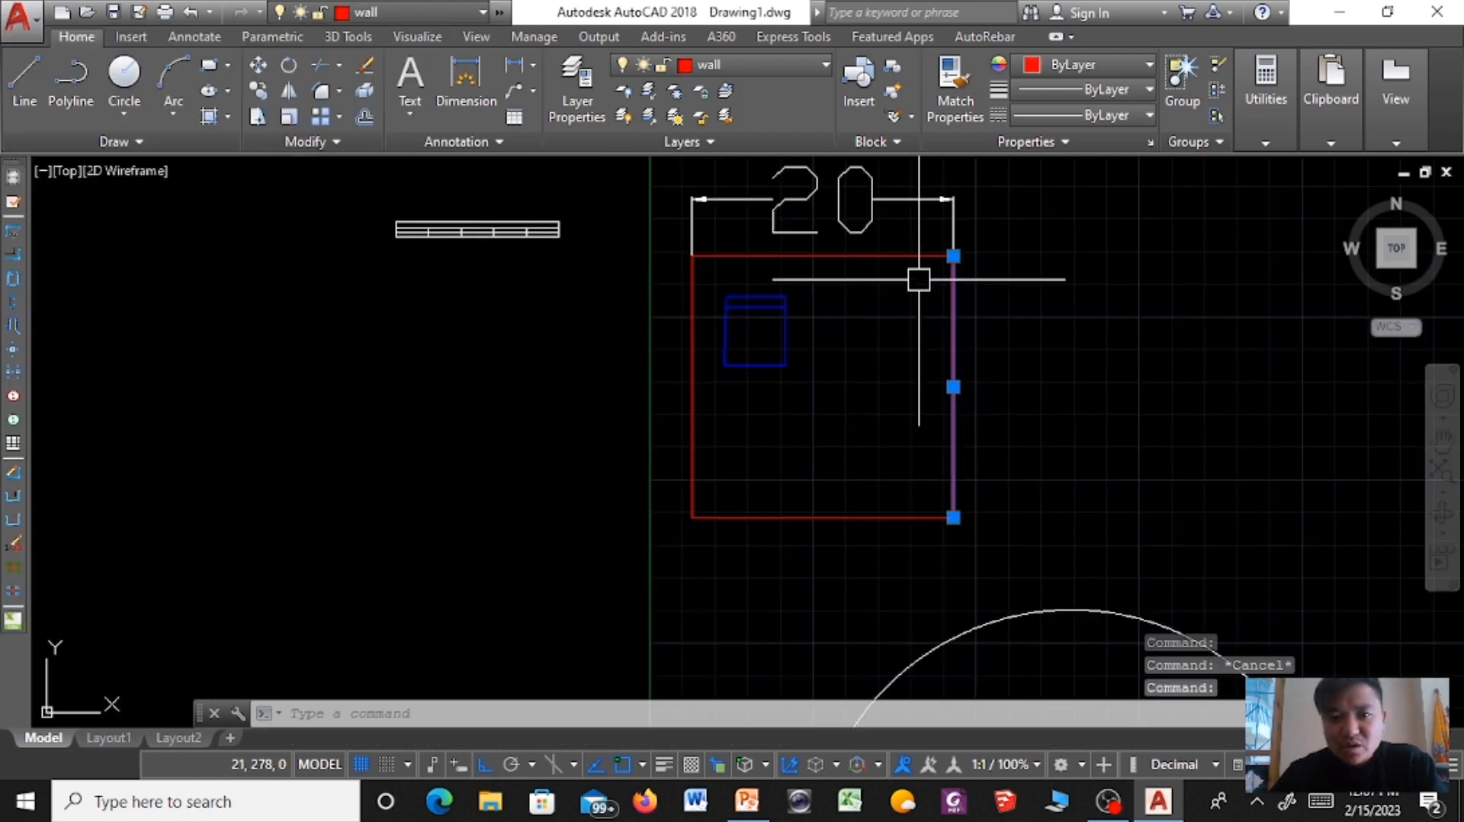
{"action": "left_click", "coordinate": [906, 257]}
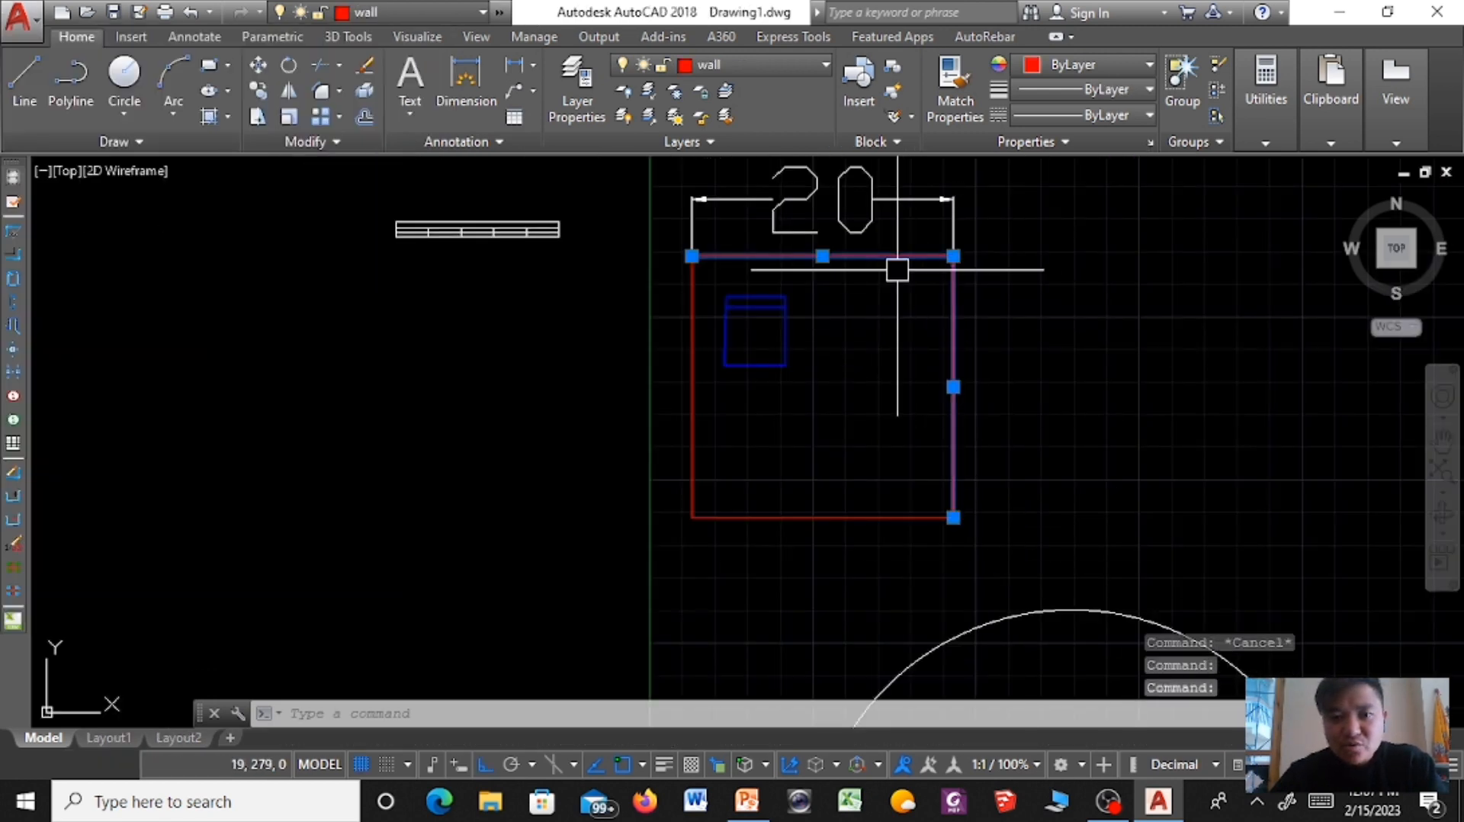
{"action": "left_click", "coordinate": [691, 343]}
{"action": "left_click", "coordinate": [785, 517]}
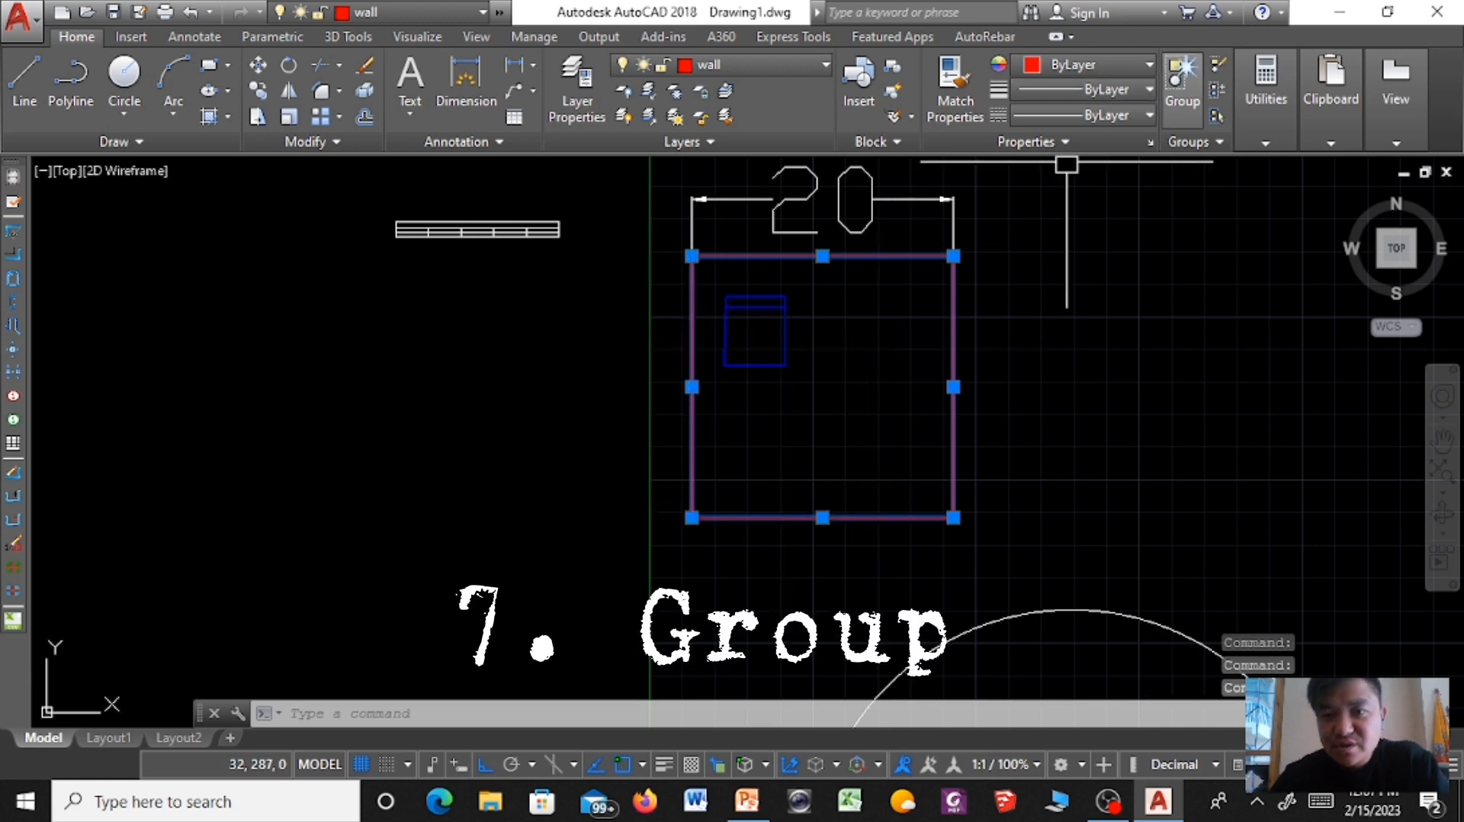
{"action": "left_click", "coordinate": [1182, 80]}
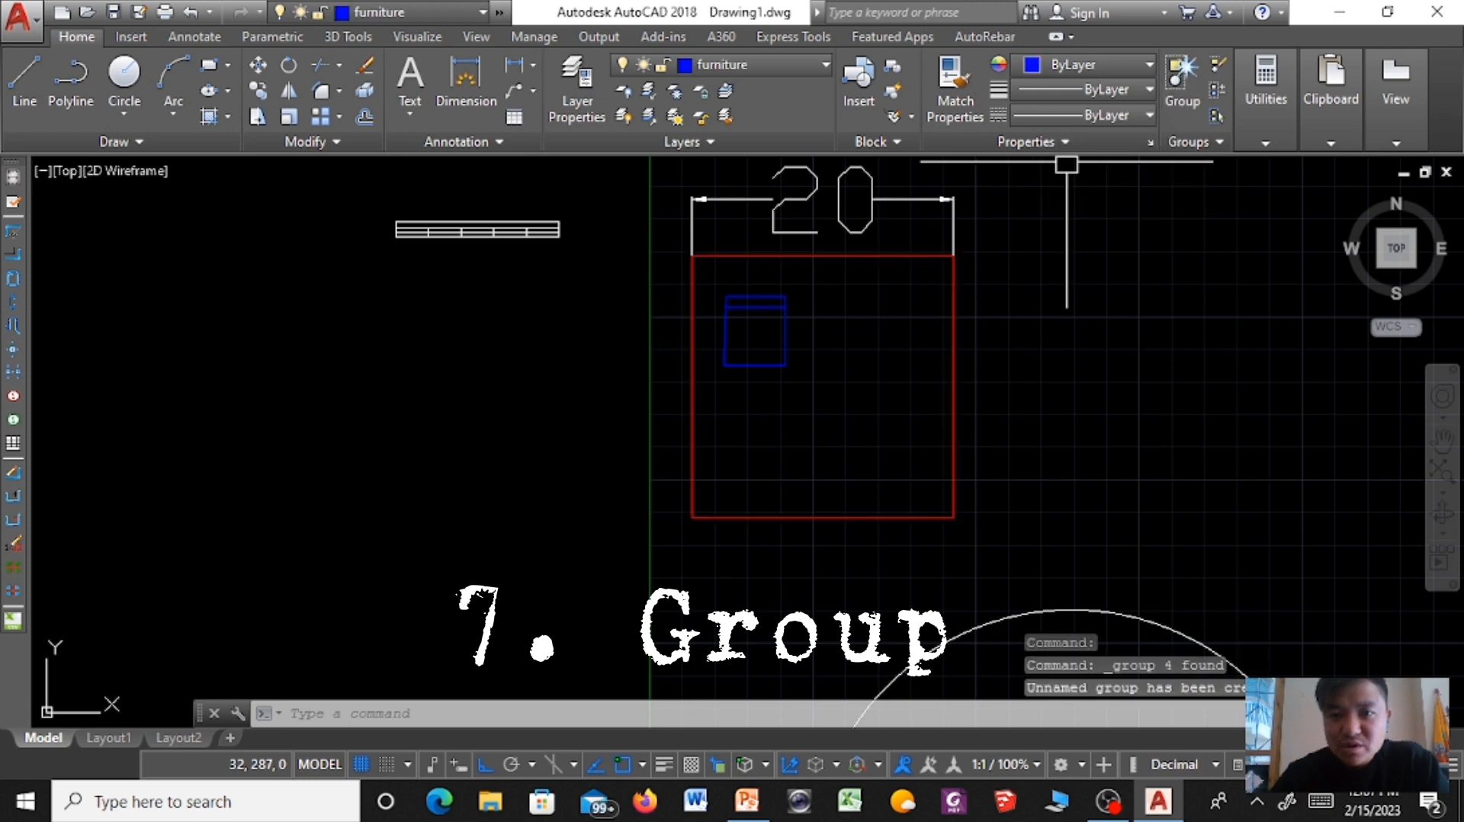
{"action": "key", "text": "Escape"}
{"action": "key", "text": "Escape"}
Select the red square's four sides again and try to create another group from them.
{"action": "left_click", "coordinate": [954, 286]}
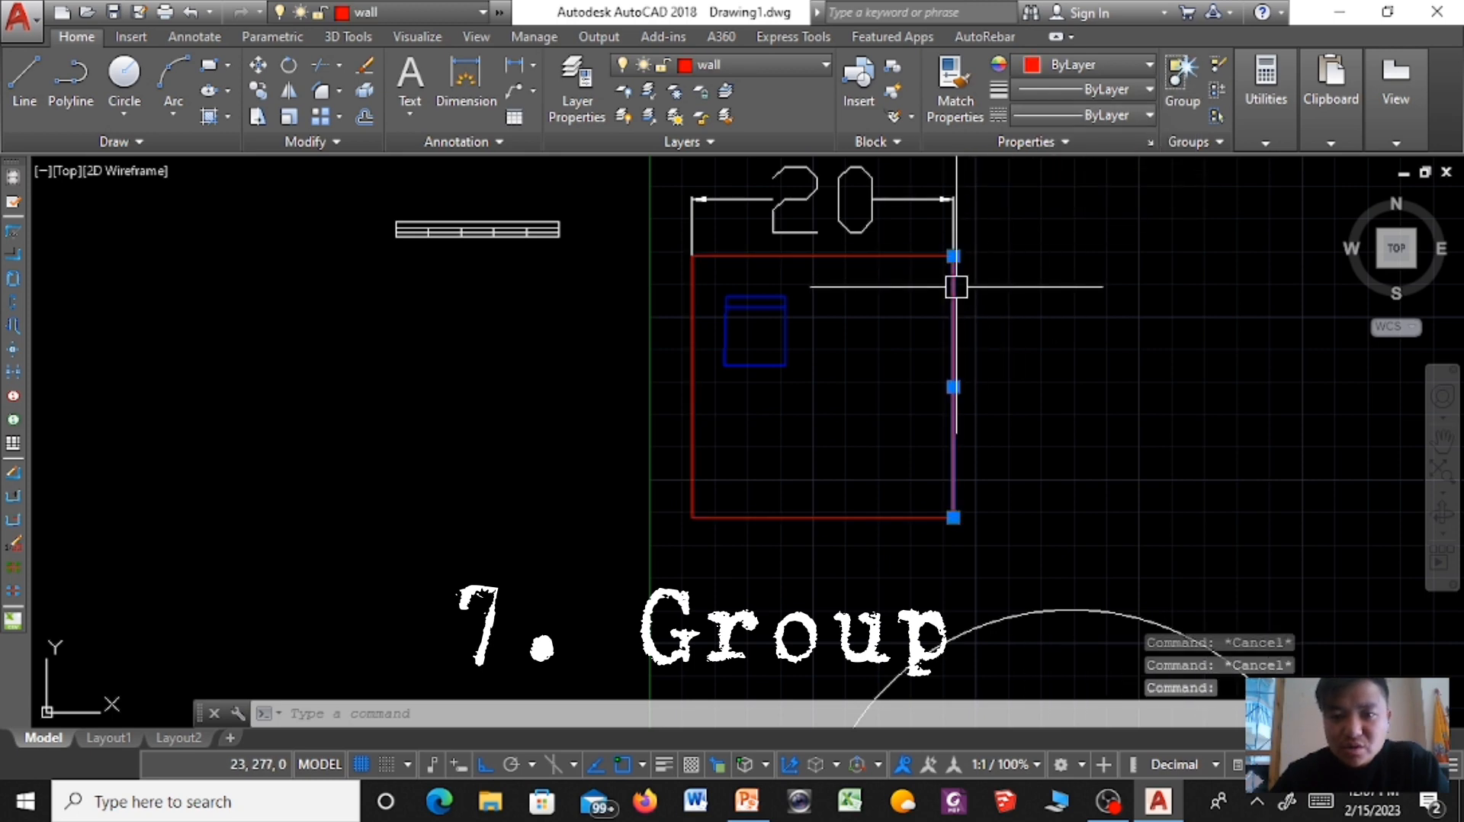
{"action": "left_click", "coordinate": [925, 258]}
{"action": "left_click", "coordinate": [691, 370]}
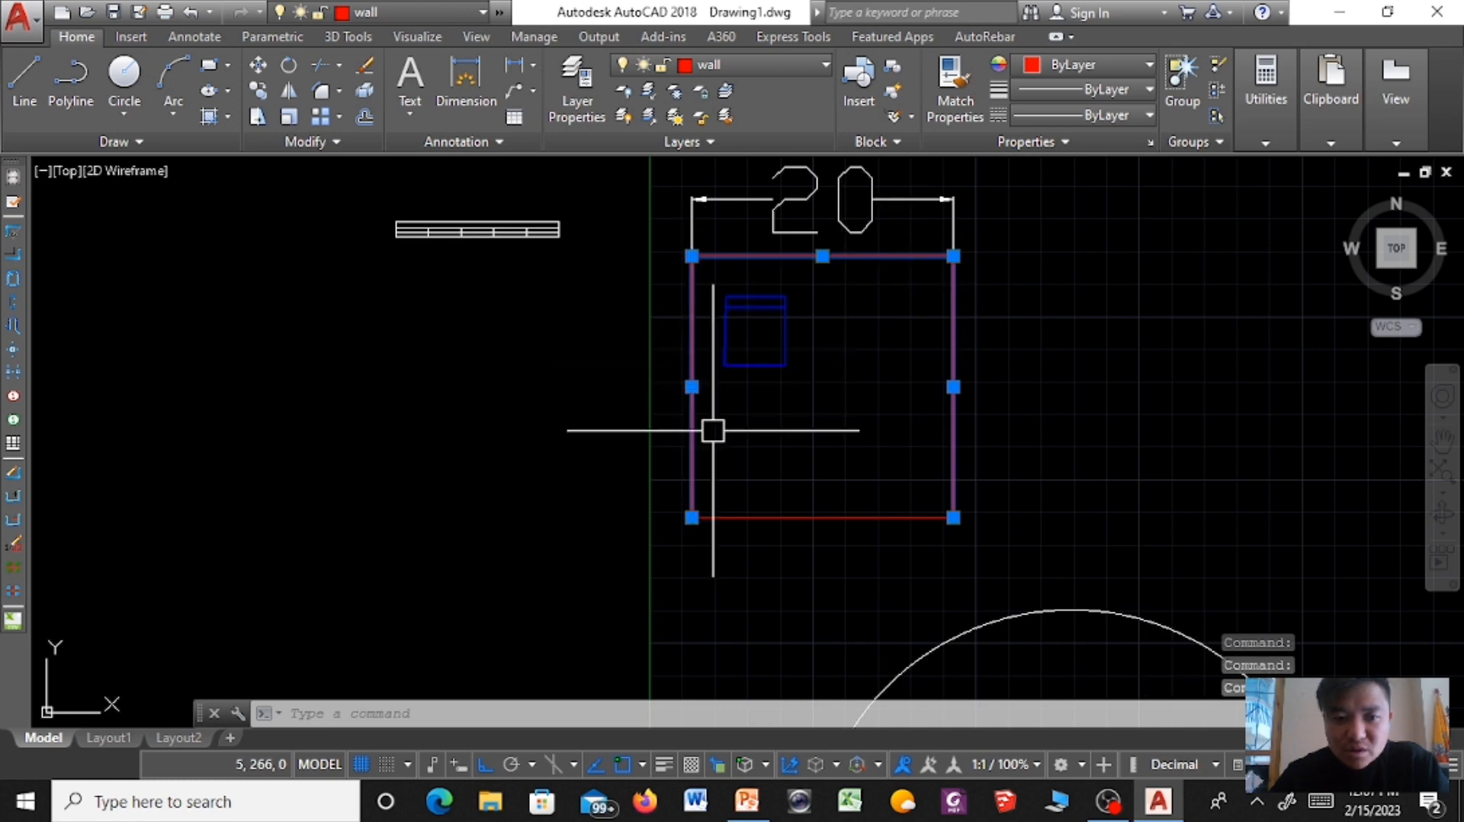
{"action": "left_click", "coordinate": [755, 521]}
{"action": "left_click", "coordinate": [1183, 80]}
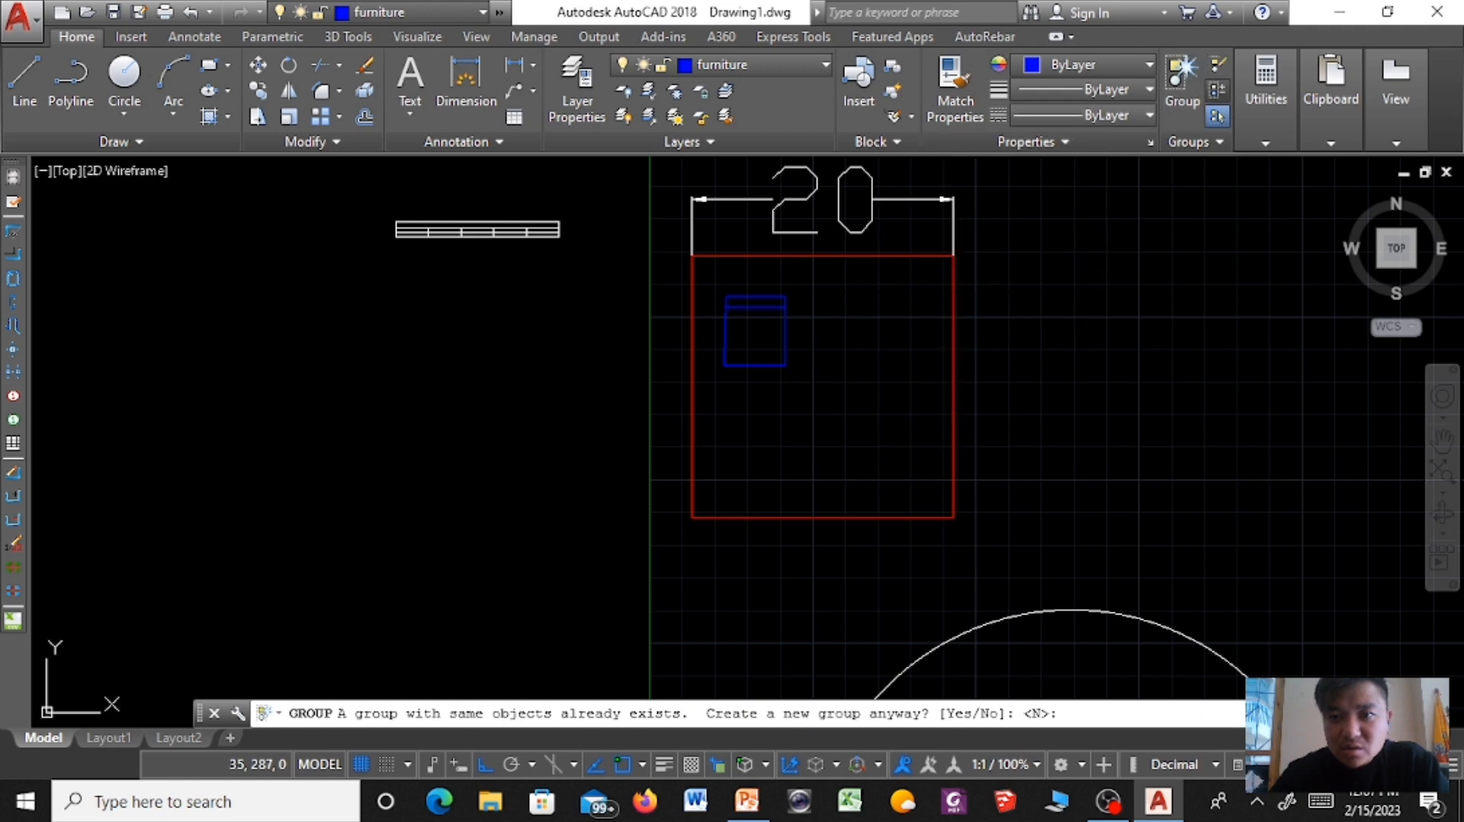
Try the Group Edit command on the red square's group with option s, cancel it, and check the selection of one side.
{"action": "left_click", "coordinate": [1218, 90]}
{"action": "left_click", "coordinate": [822, 259]}
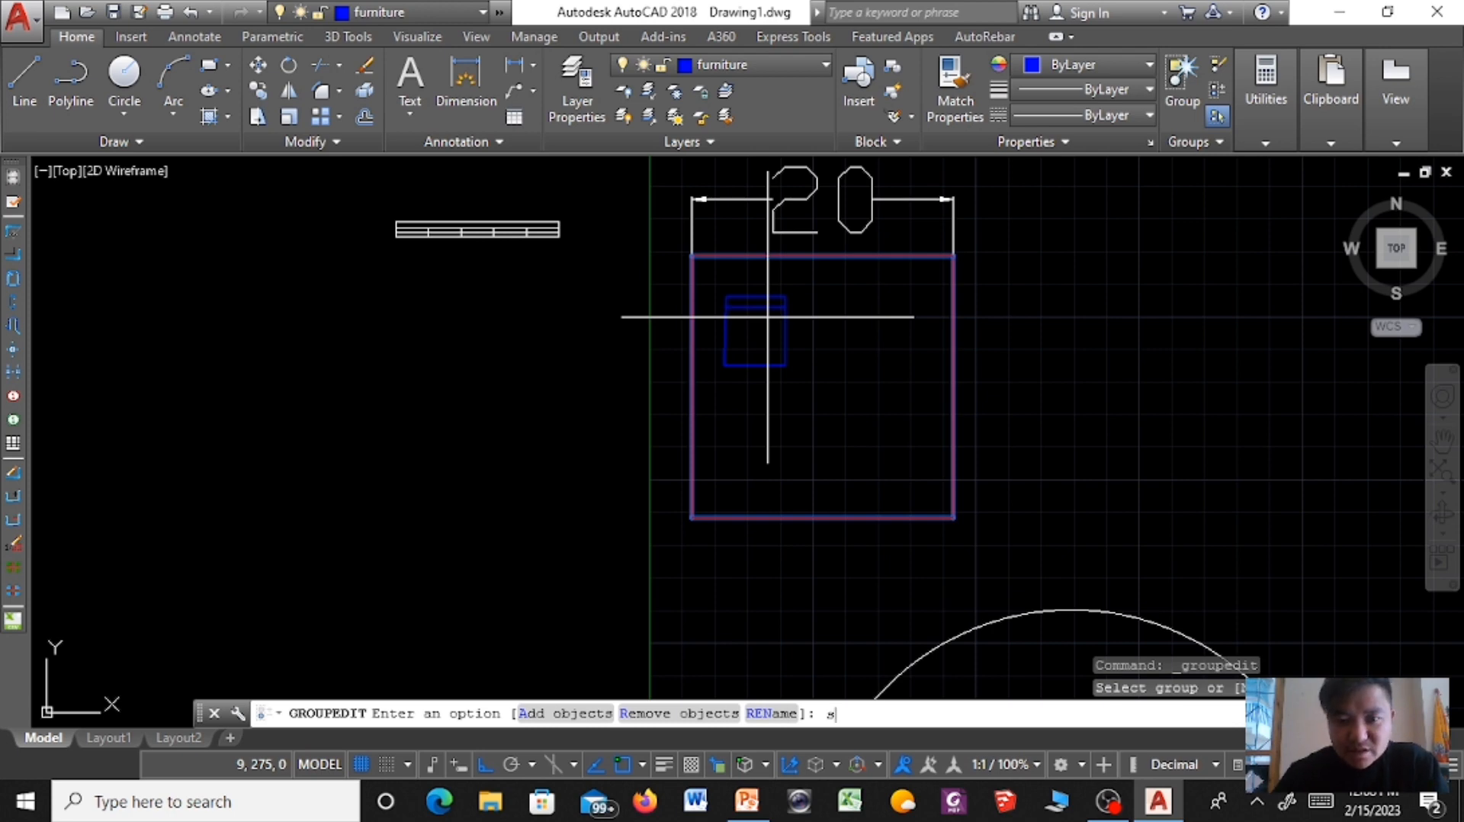
{"action": "key", "text": "Return"}
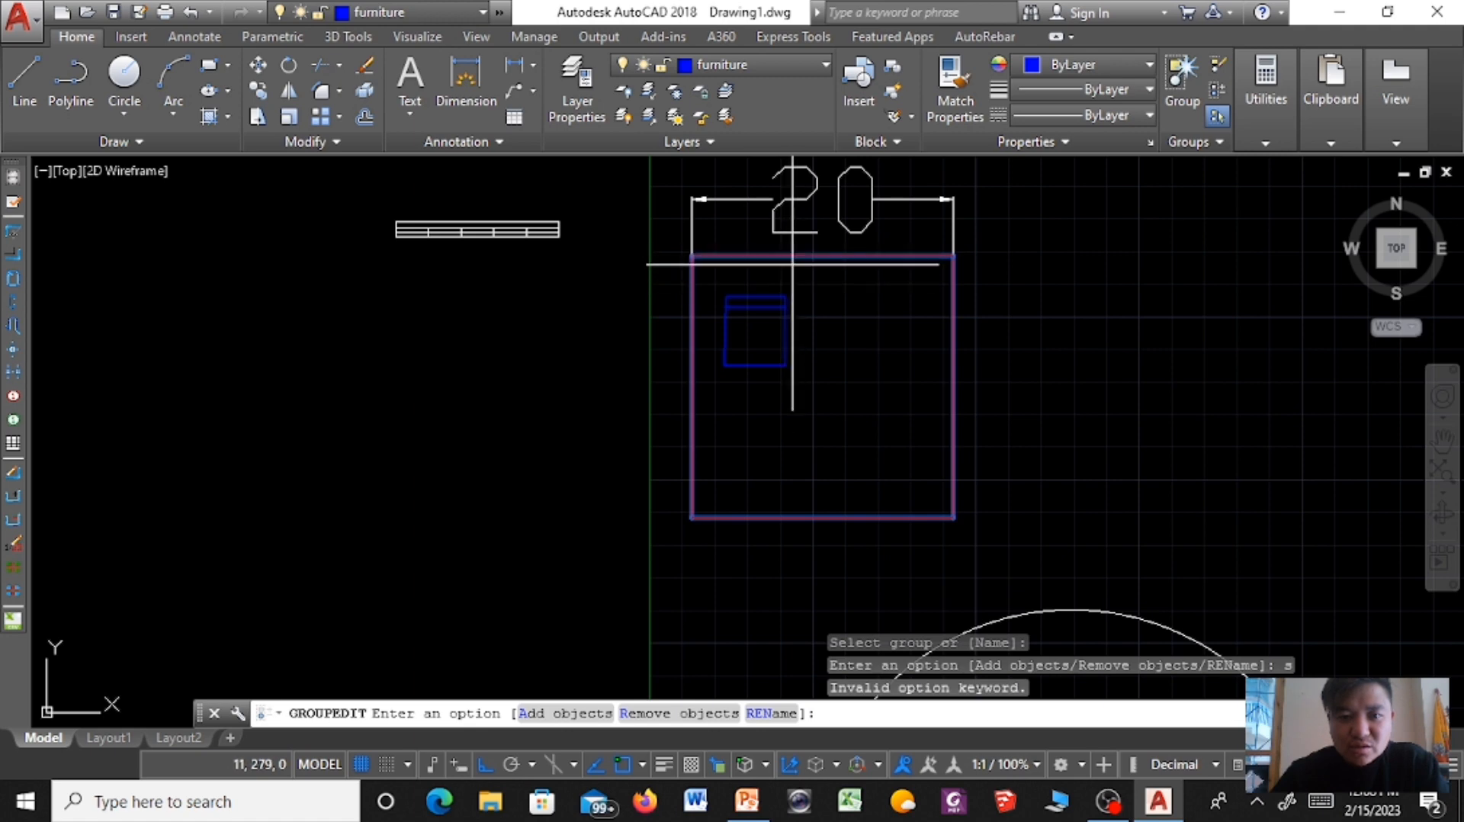
{"action": "key", "text": "Escape"}
{"action": "left_click", "coordinate": [851, 258]}
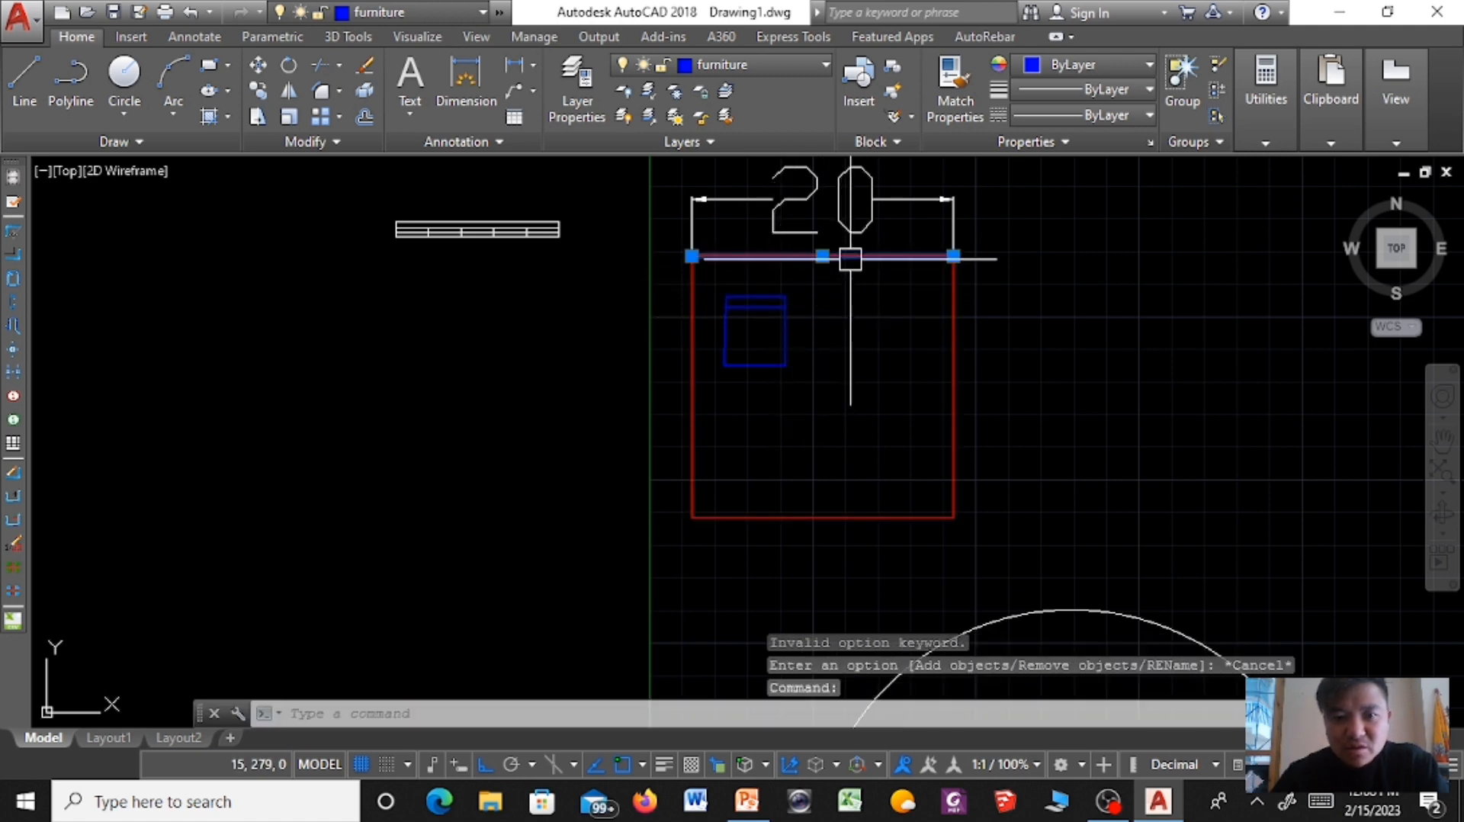
{"action": "key", "text": "Escape"}
{"action": "key", "text": "Escape"}
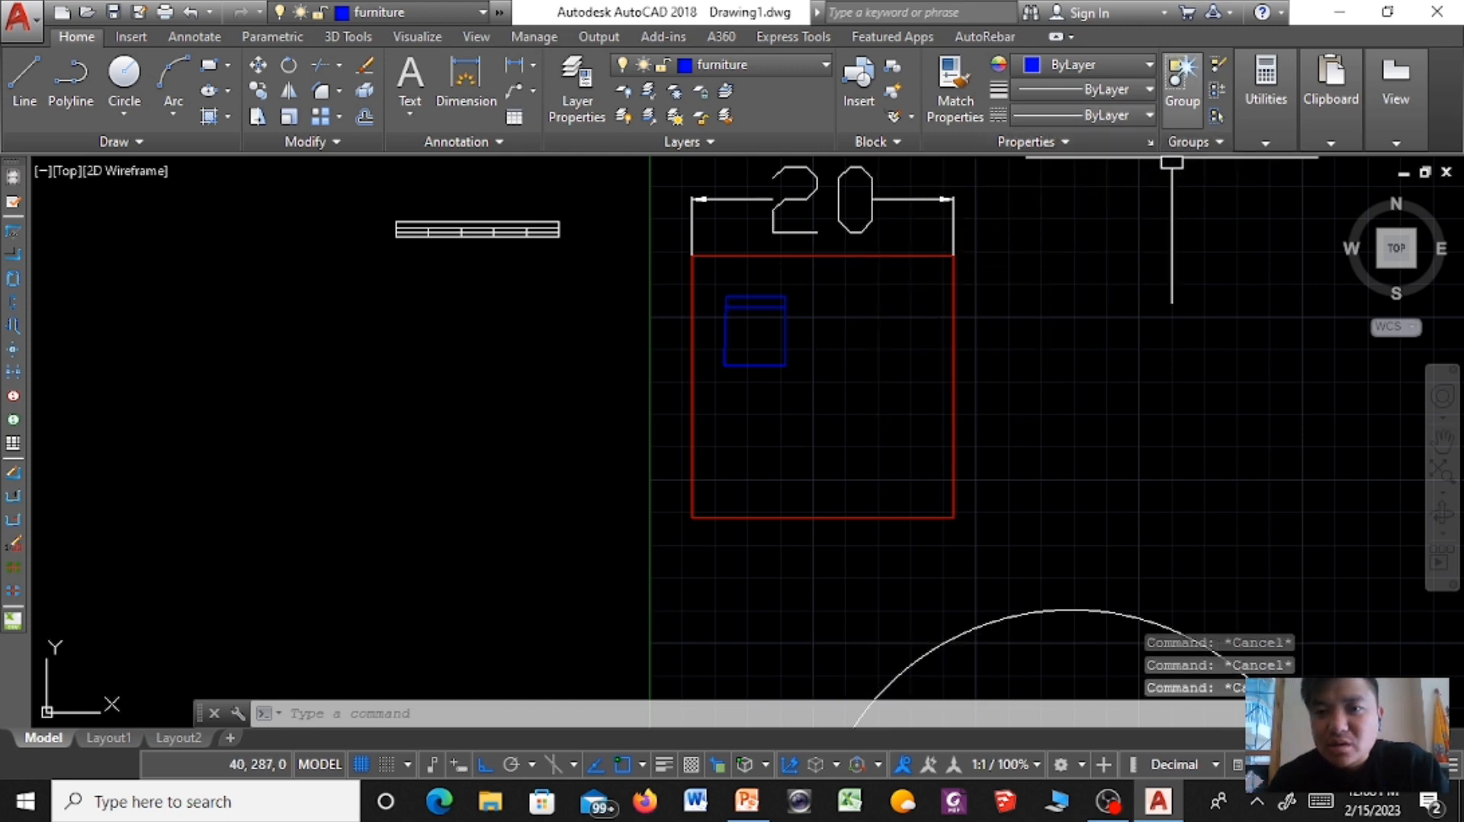
Select the red square's four sides individually to test the grouping, and clear the selection.
{"action": "left_click", "coordinate": [932, 256]}
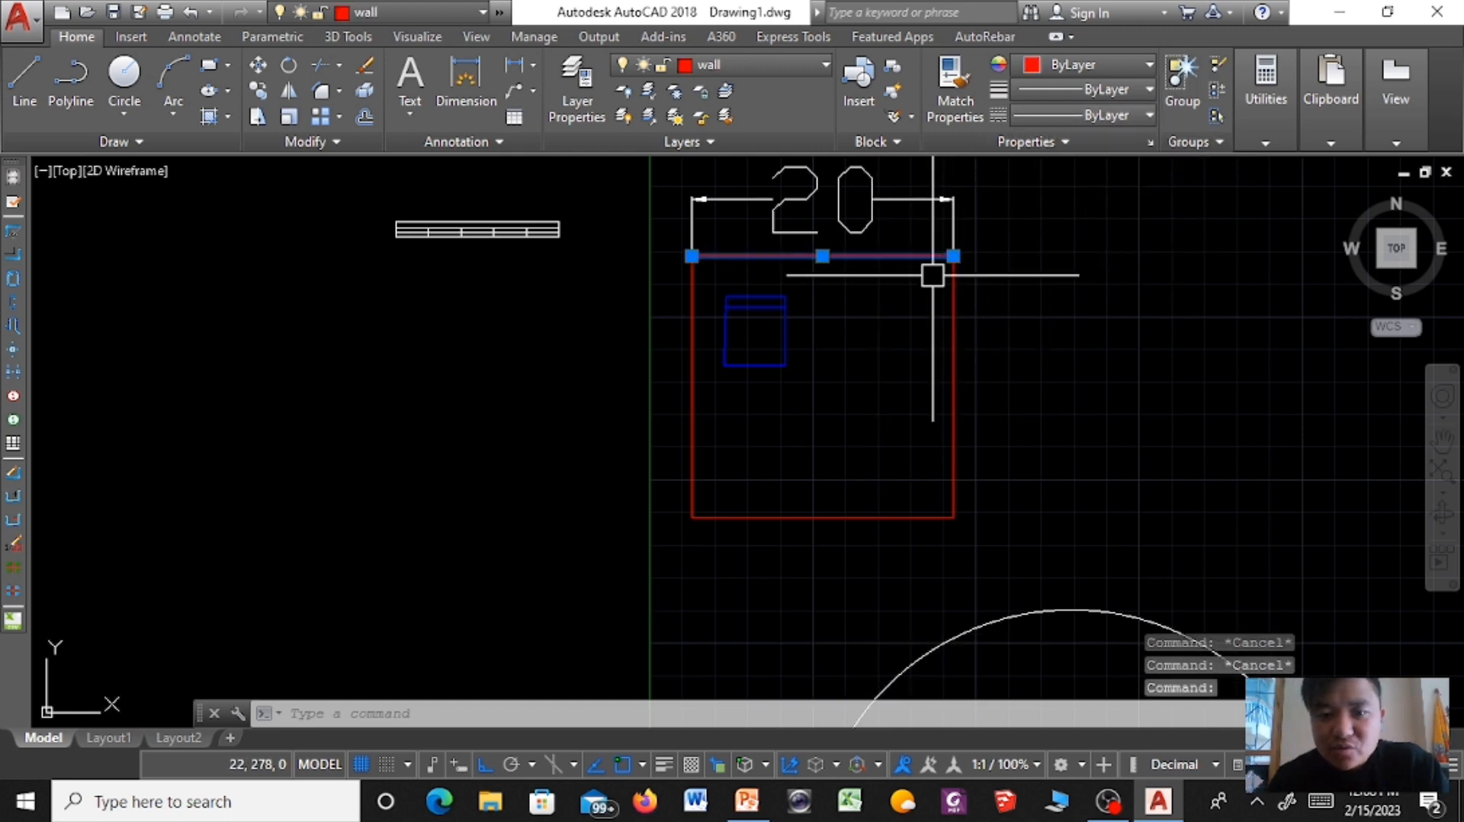
{"action": "left_click", "coordinate": [951, 305]}
{"action": "left_click", "coordinate": [816, 518]}
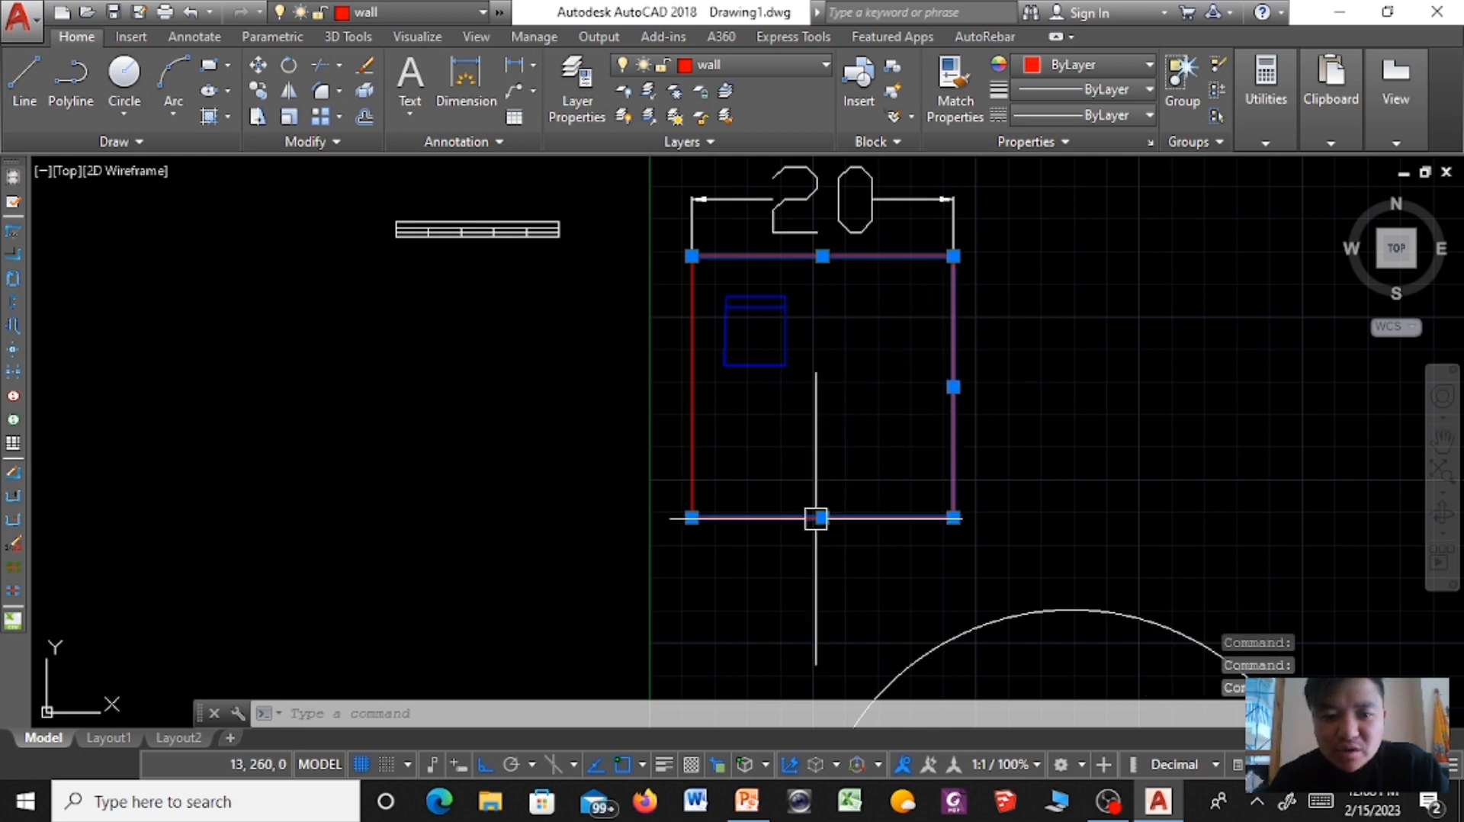
{"action": "left_click", "coordinate": [691, 412]}
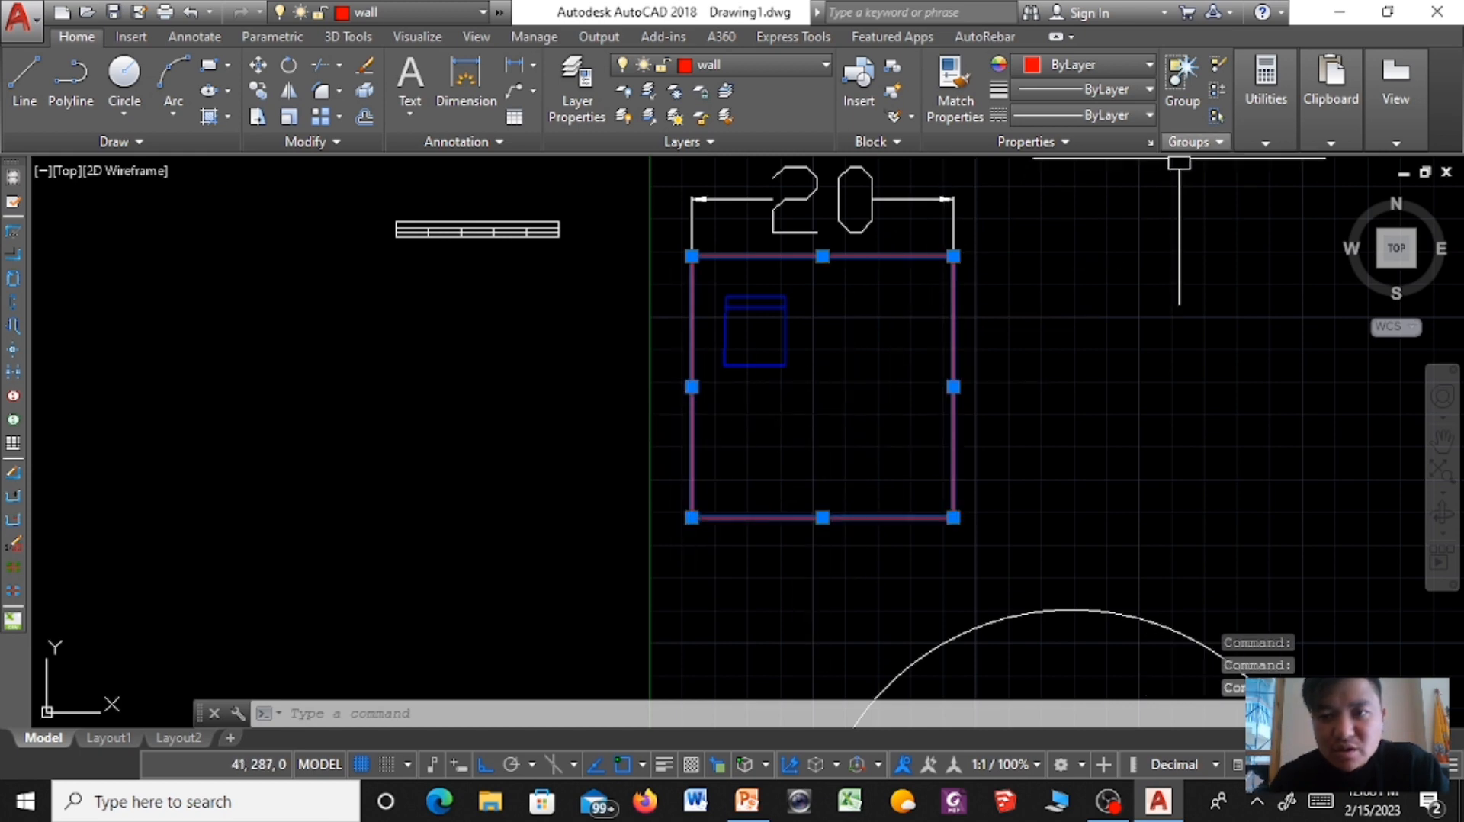
{"action": "left_click", "coordinate": [975, 334]}
{"action": "key", "text": "Escape"}
{"action": "key", "text": "Escape"}
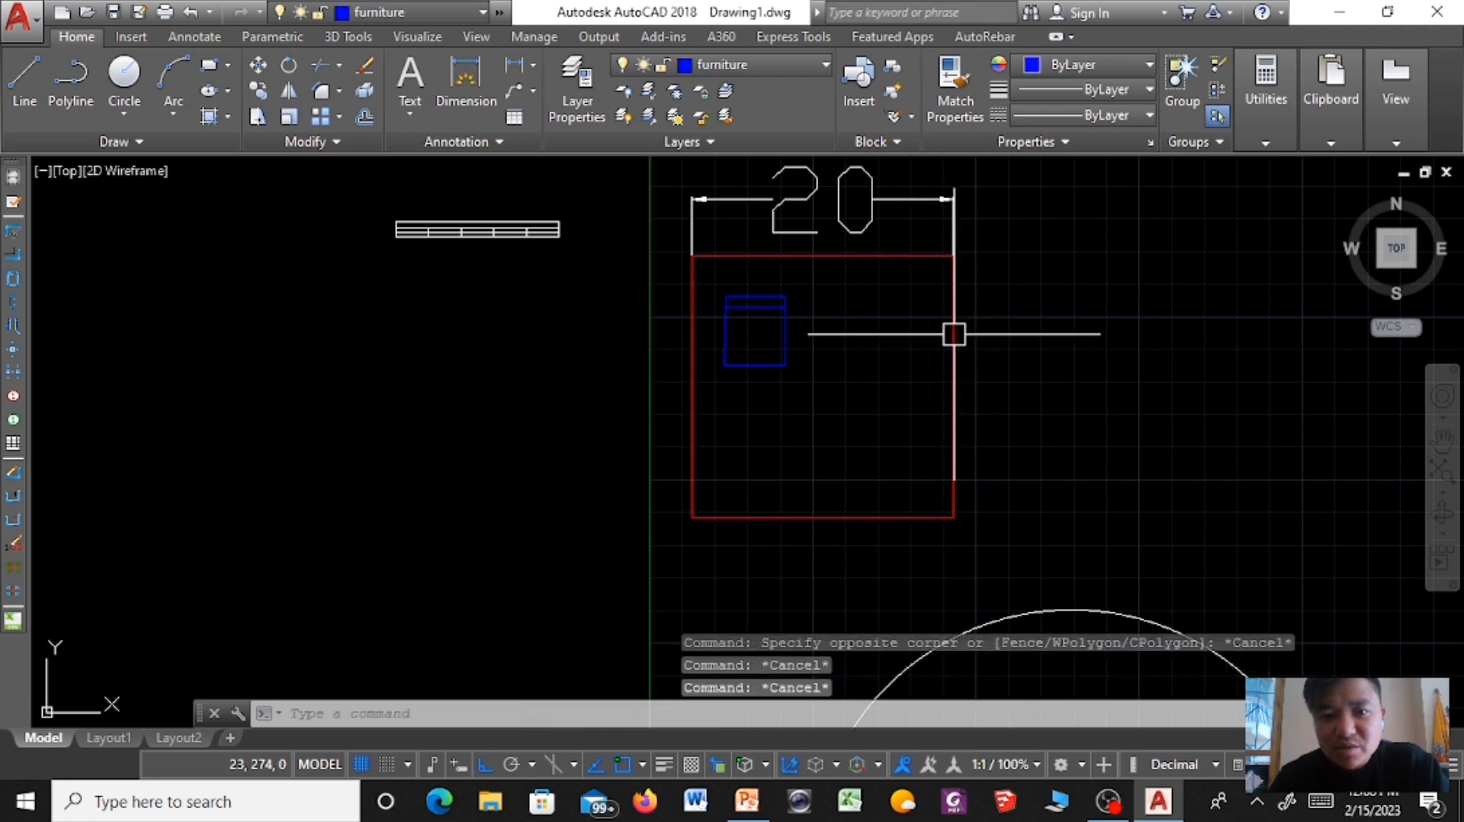
{"action": "left_click", "coordinate": [952, 334]}
{"action": "key", "text": "Escape"}
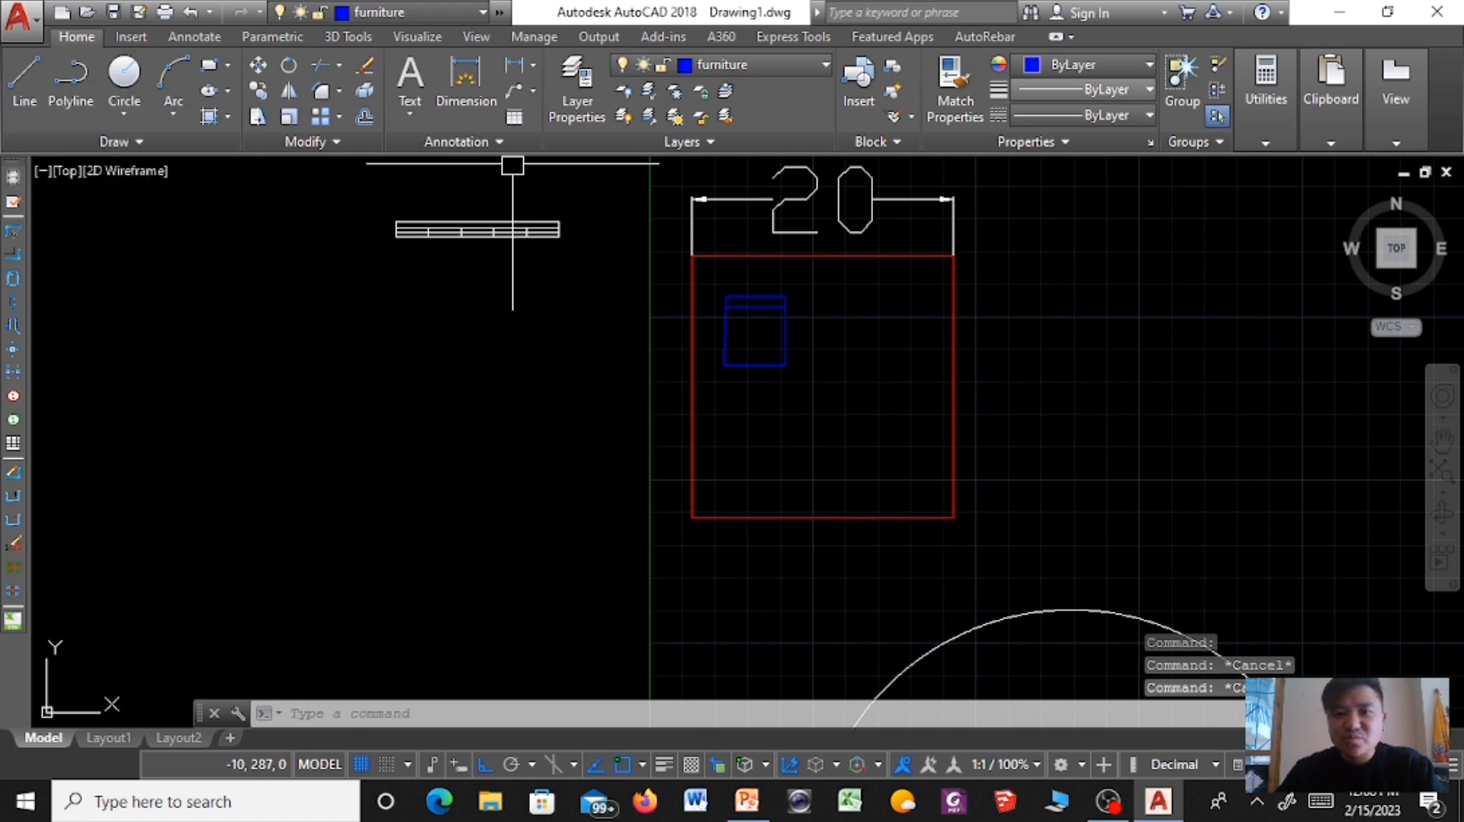
View the measure, ID point and point style utilities and close them without starting any.
{"action": "mouse_move", "coordinate": [1265, 99]}
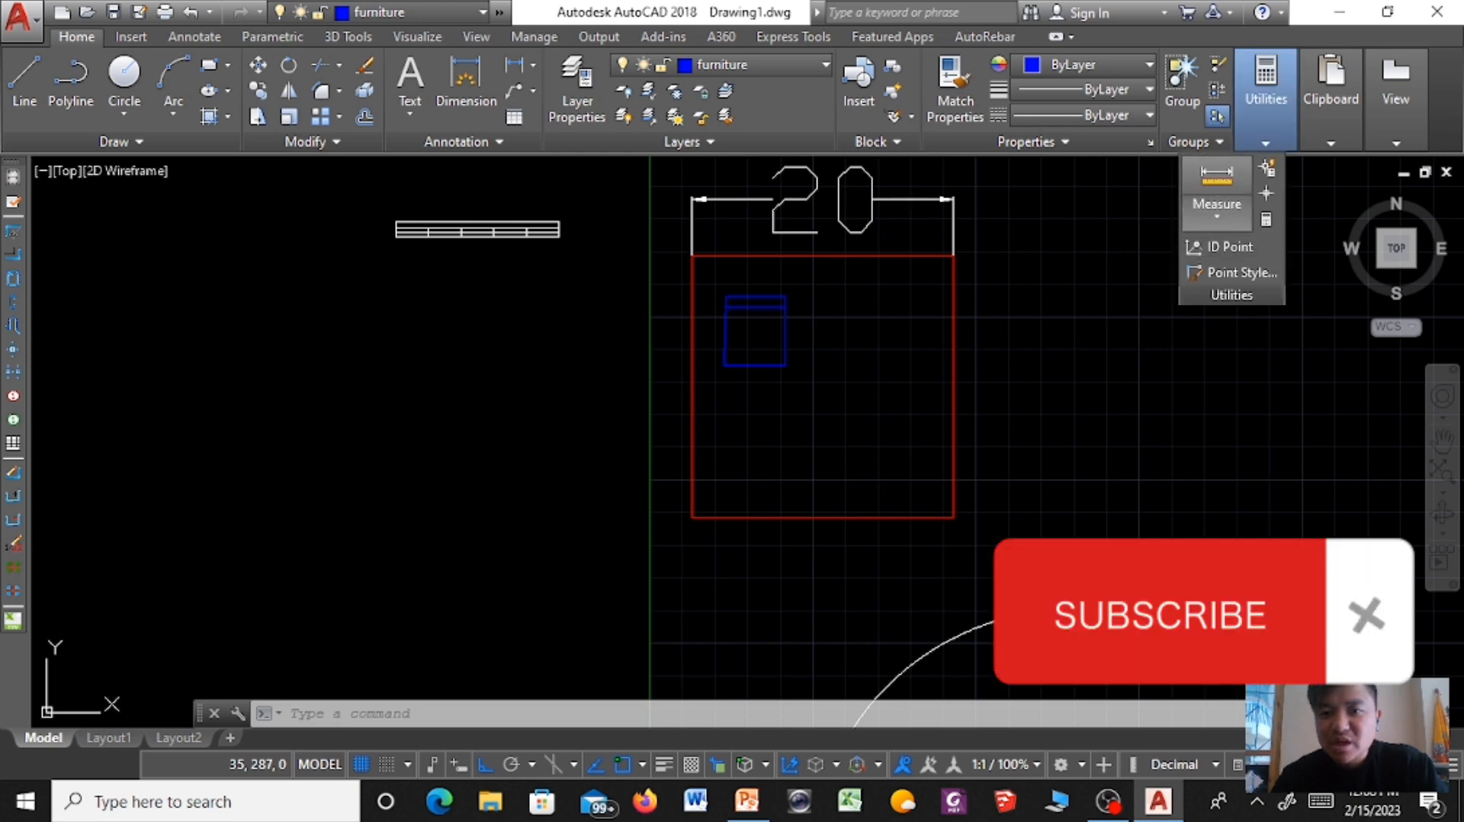
{"action": "left_click", "coordinate": [1144, 203]}
{"action": "key", "text": "Escape"}
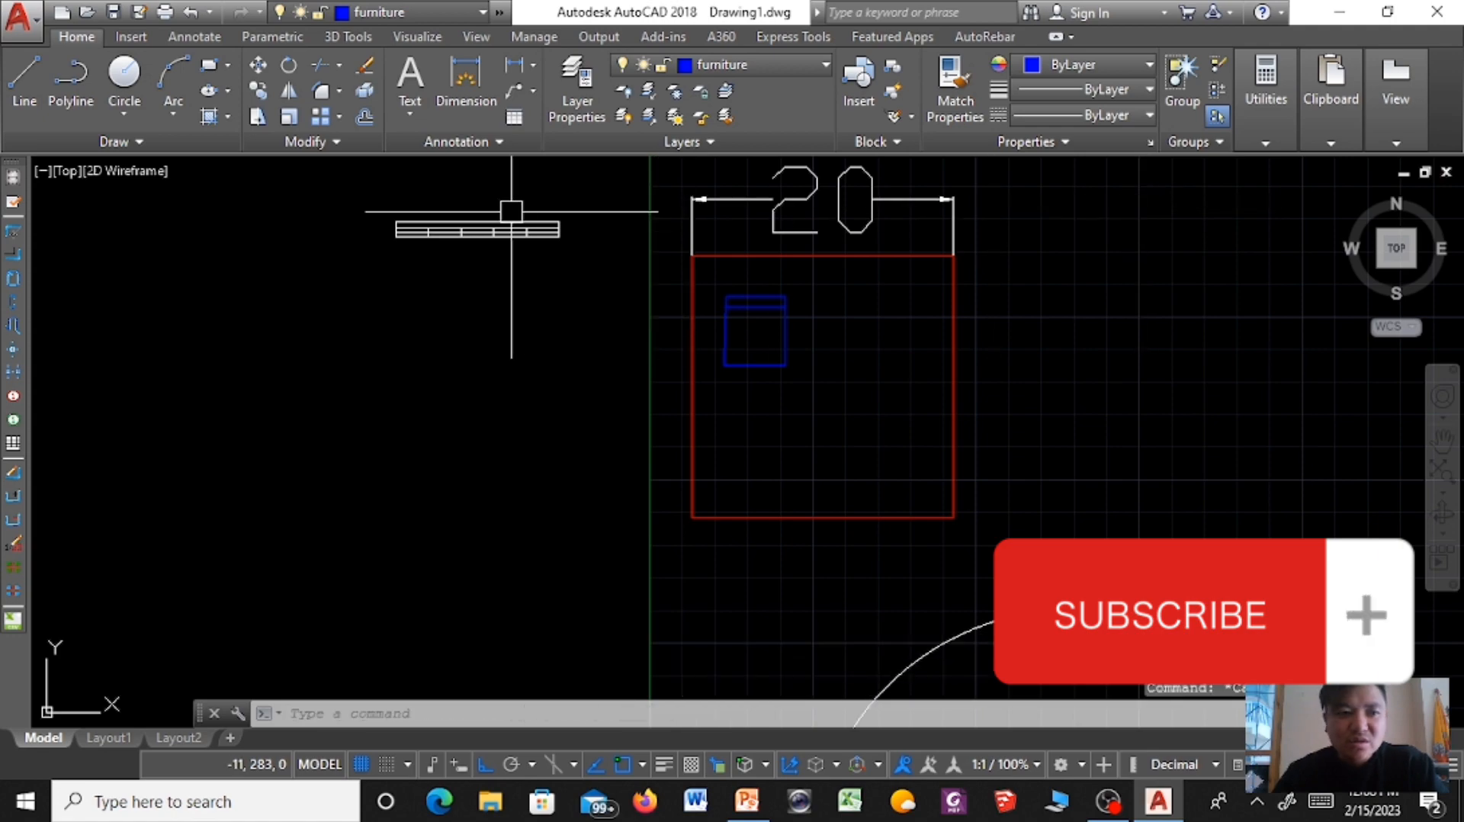